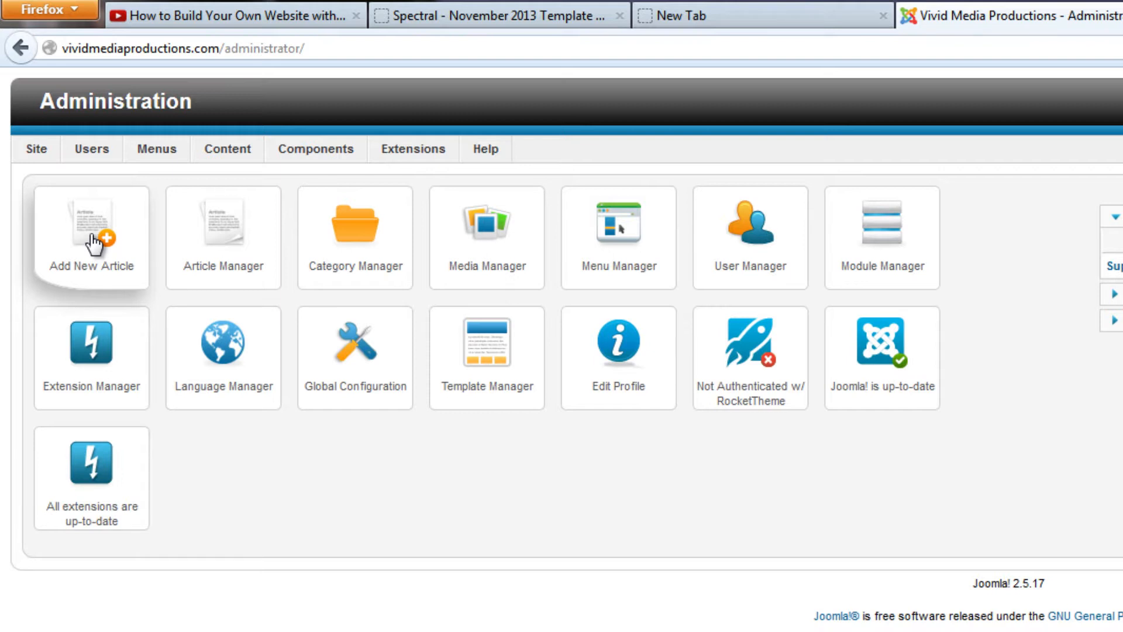
# Open a blank new article form to view its default text editor
pyautogui.click(93, 243)
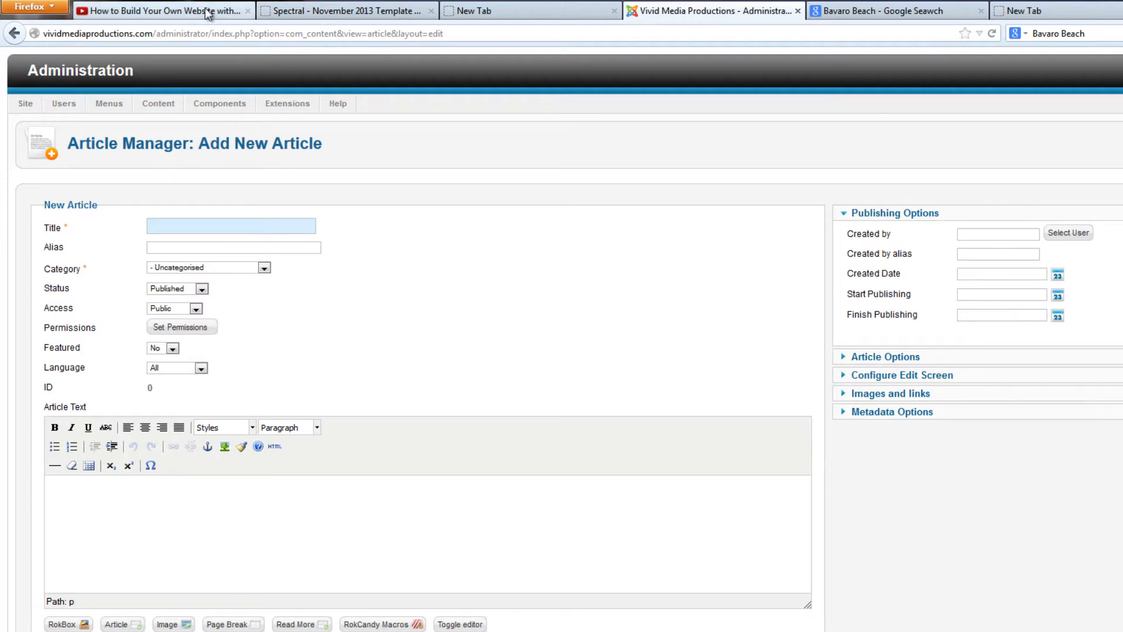
# Search Google for "Joomla Extension" in the YouTube tab and open the Joomla! Extensions Directory home page
pyautogui.click(228, 12)
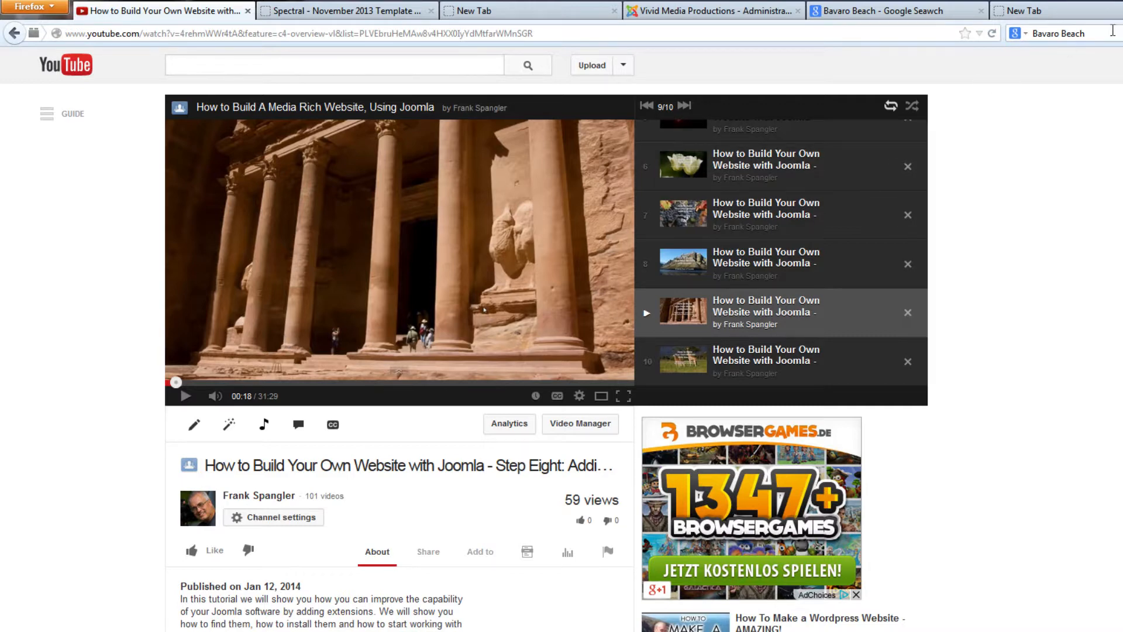
pyautogui.click(1030, 34)
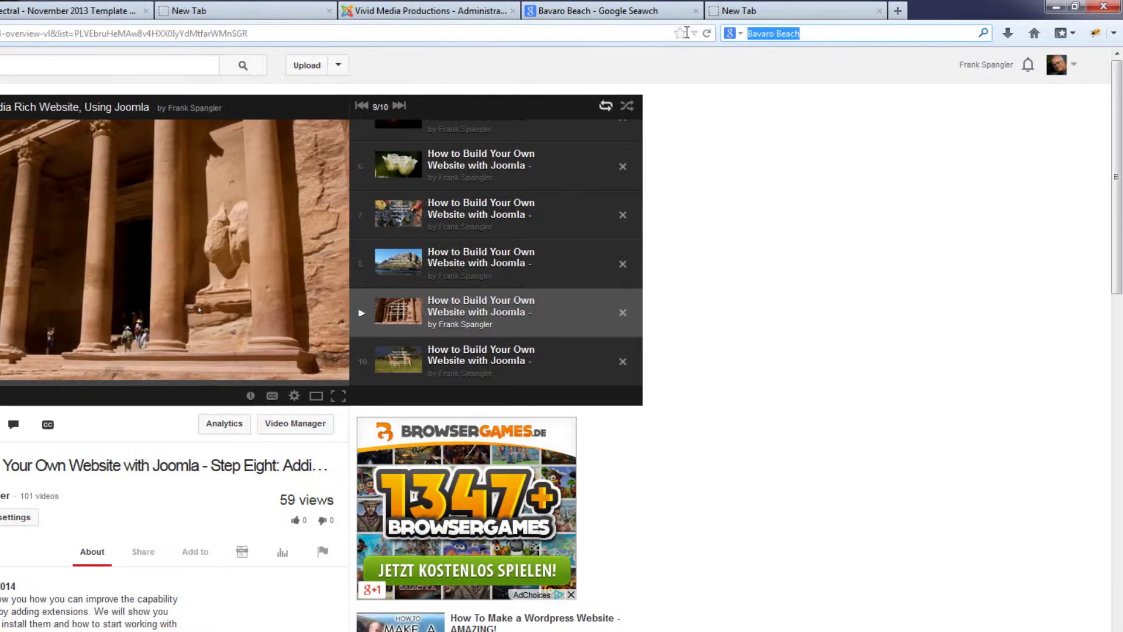
pyautogui.write('J')
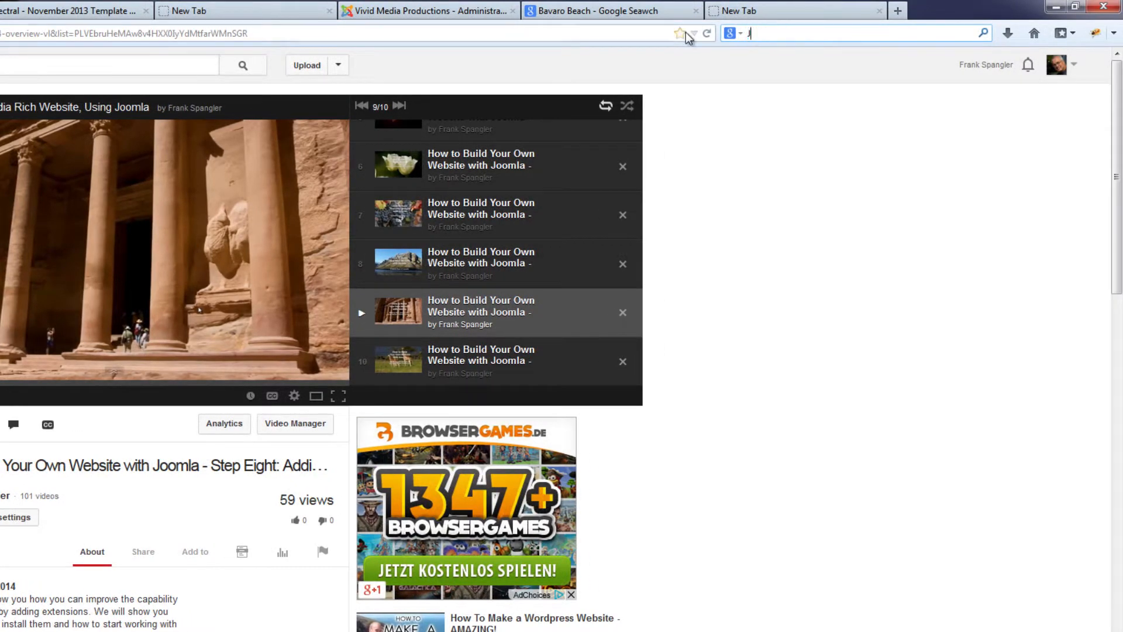
pyautogui.write('oomla Extension')
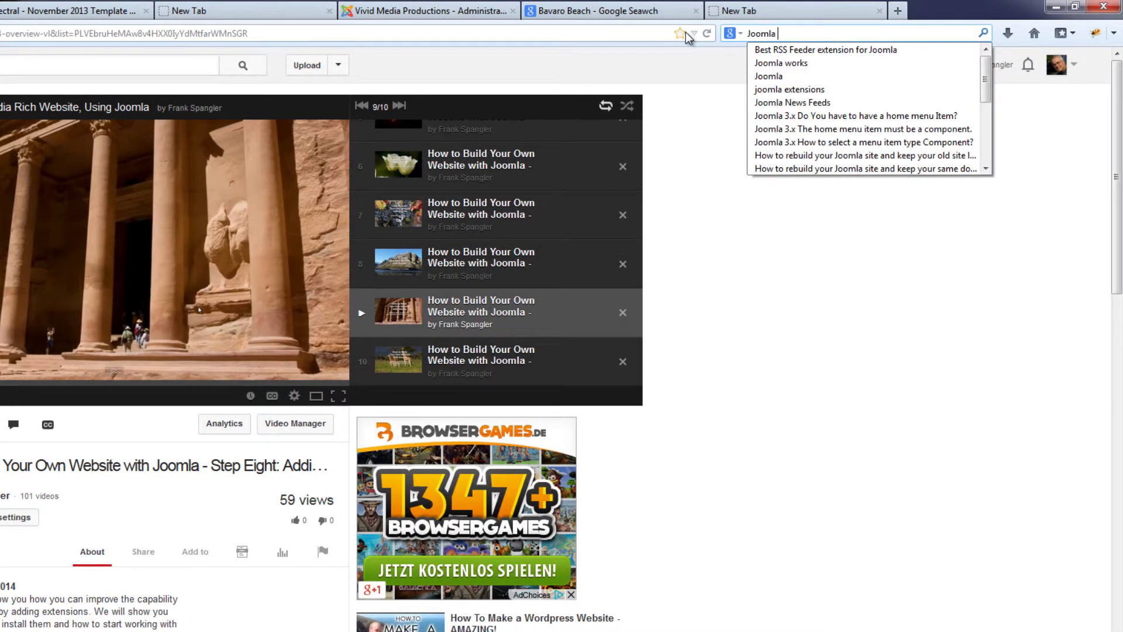
pyautogui.press('Return')
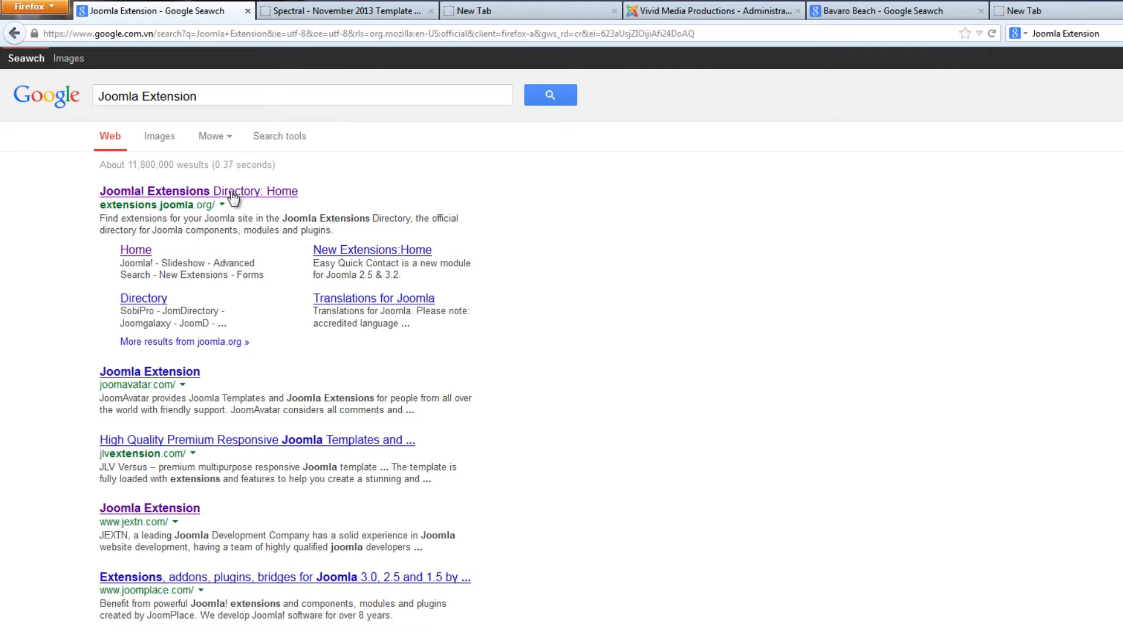
pyautogui.click(231, 191)
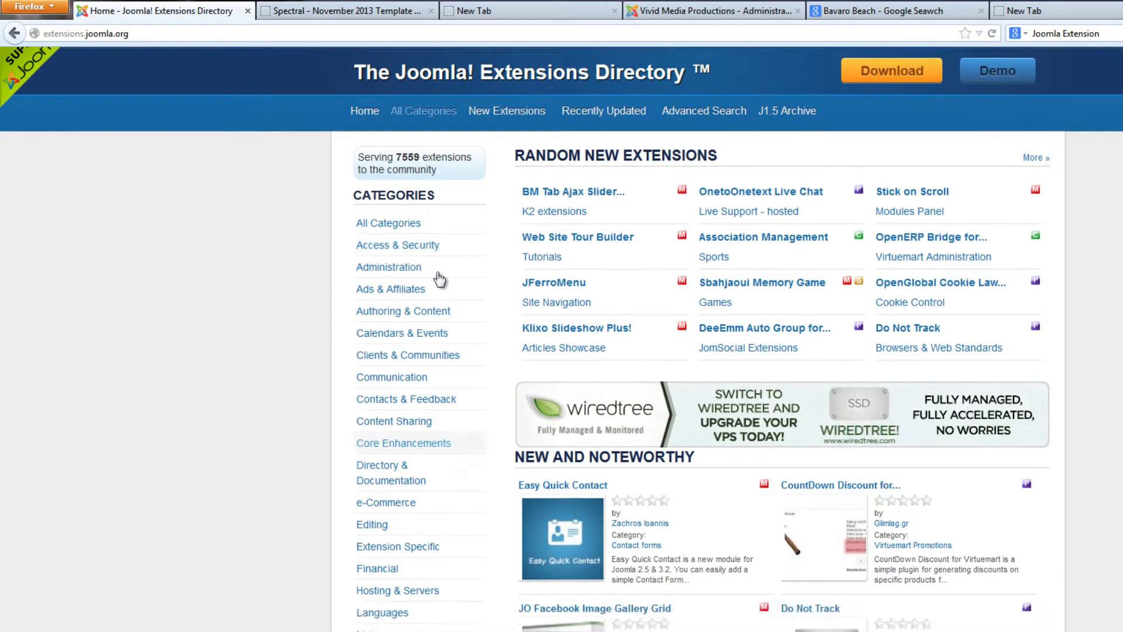
# Look over the extension categories and search the directory for "JCE"
pyautogui.scroll(-3, 436, 284)
pyautogui.scroll(-7, 436, 284)
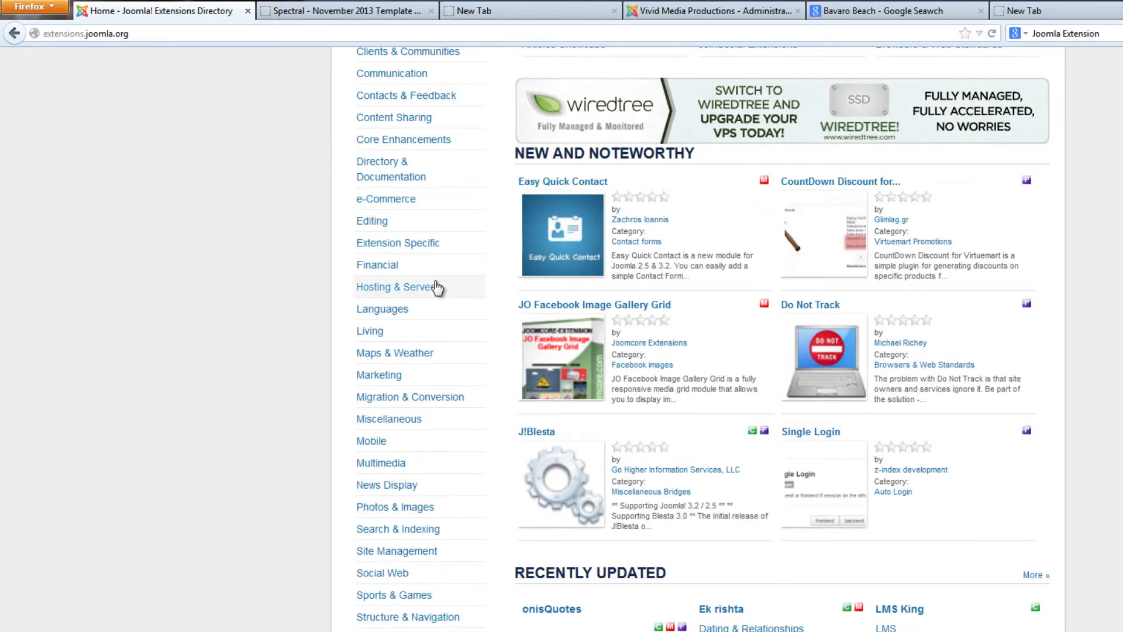
pyautogui.scroll(10, 436, 287)
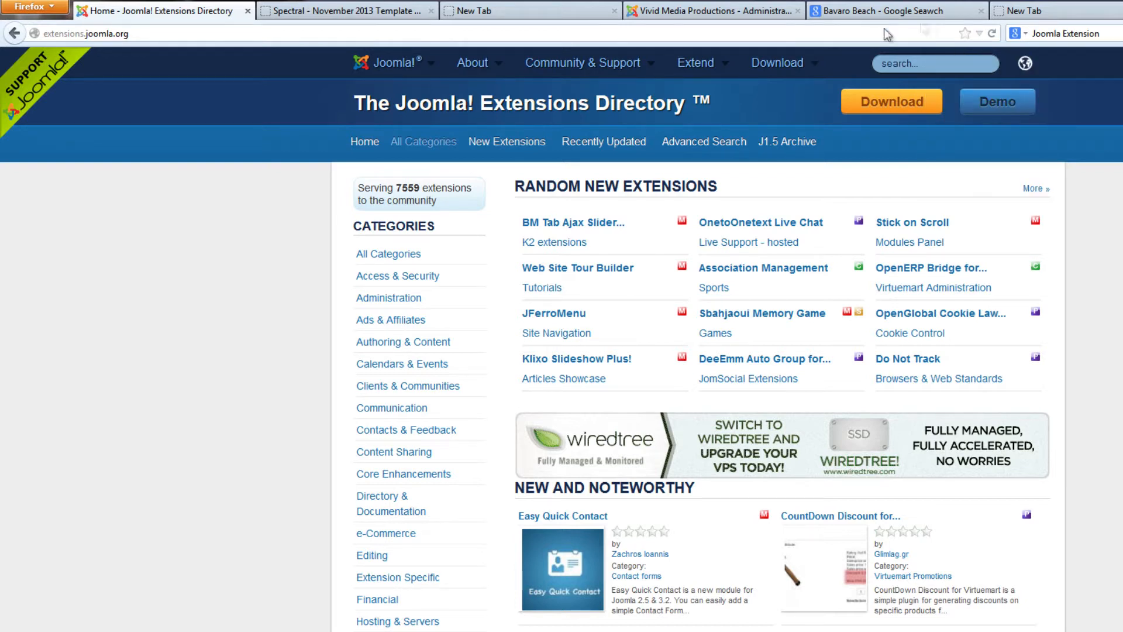
pyautogui.click(933, 63)
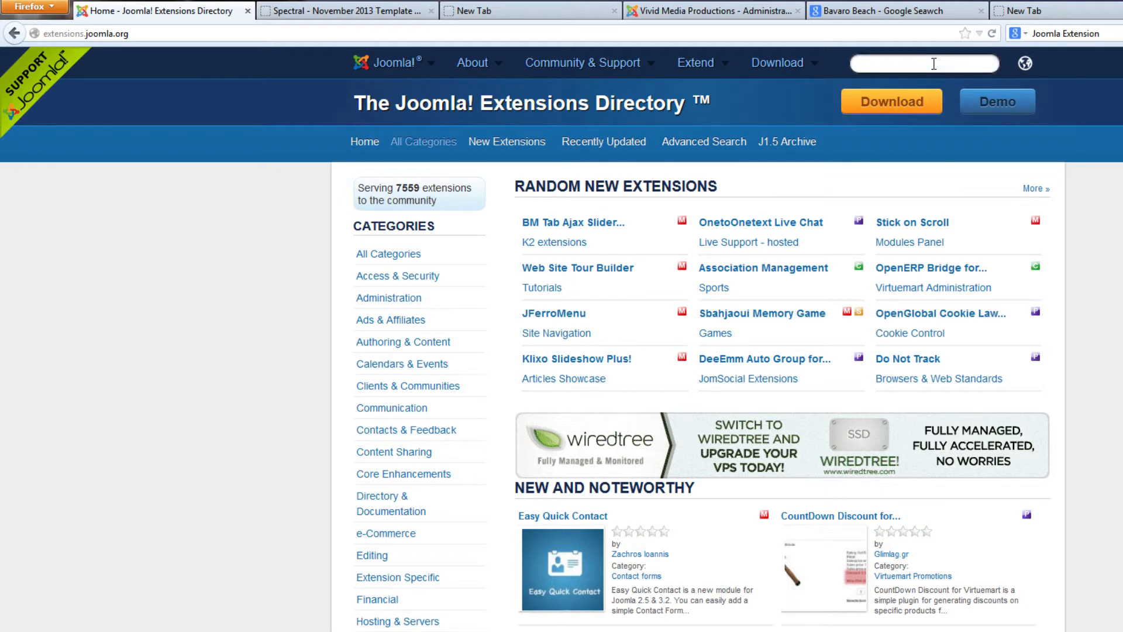
pyautogui.write('JCE')
pyautogui.press('Return')
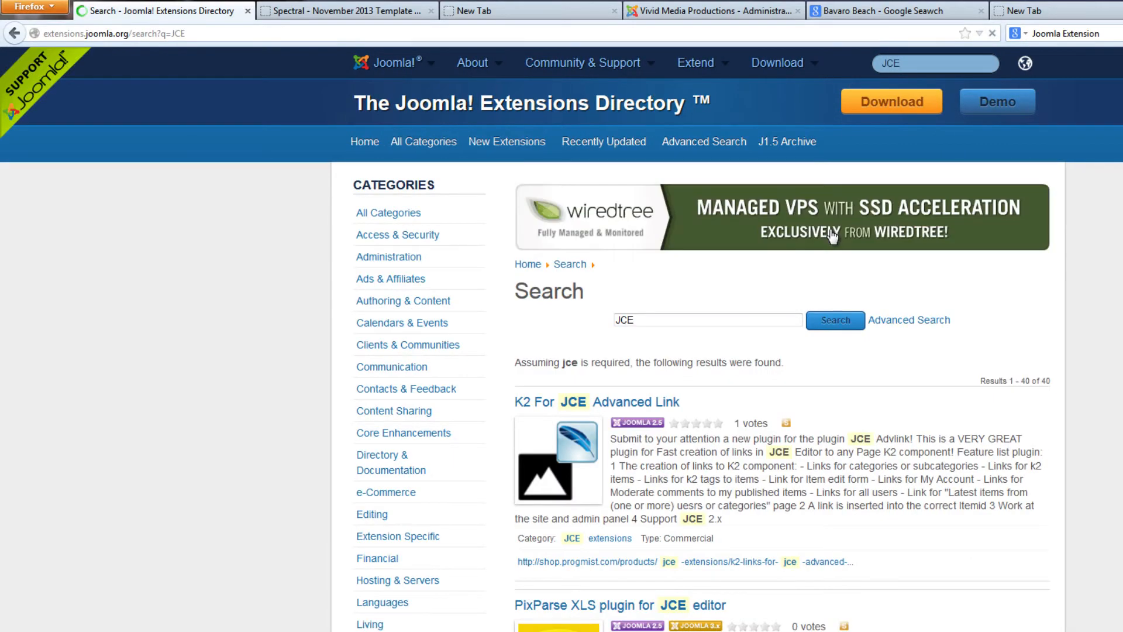
# Find the JCE WYSIWYG editor among the search results and open its listing
pyautogui.scroll(-15, 834, 235)
pyautogui.scroll(-1, 834, 236)
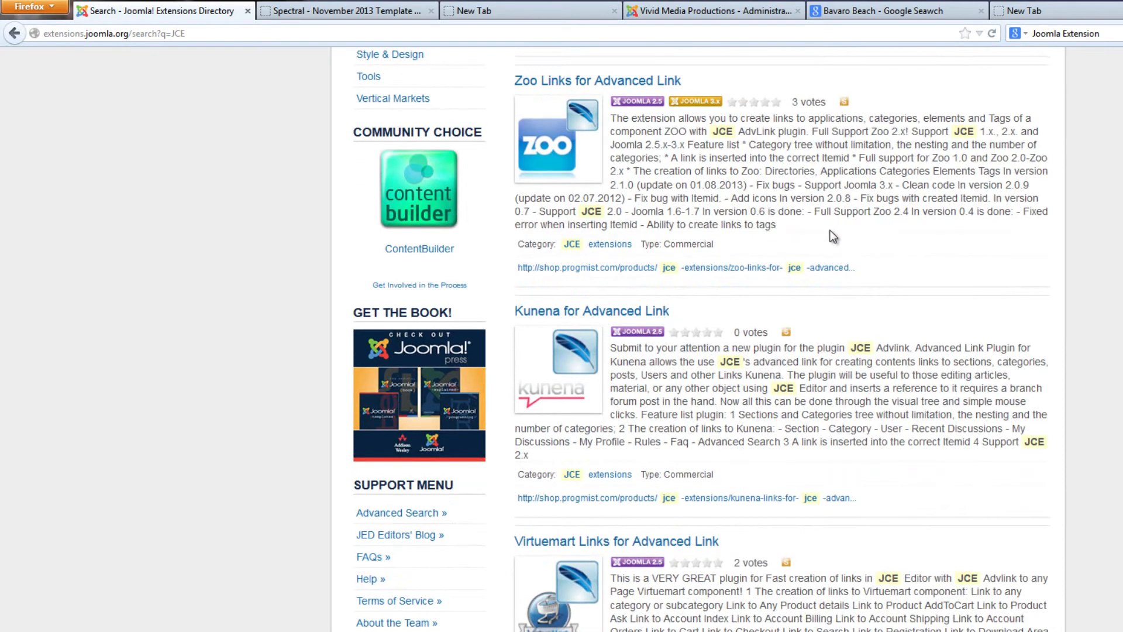
pyautogui.scroll(-12, 834, 235)
pyautogui.scroll(-10, 833, 236)
pyautogui.scroll(-18, 831, 230)
pyautogui.scroll(-9, 831, 230)
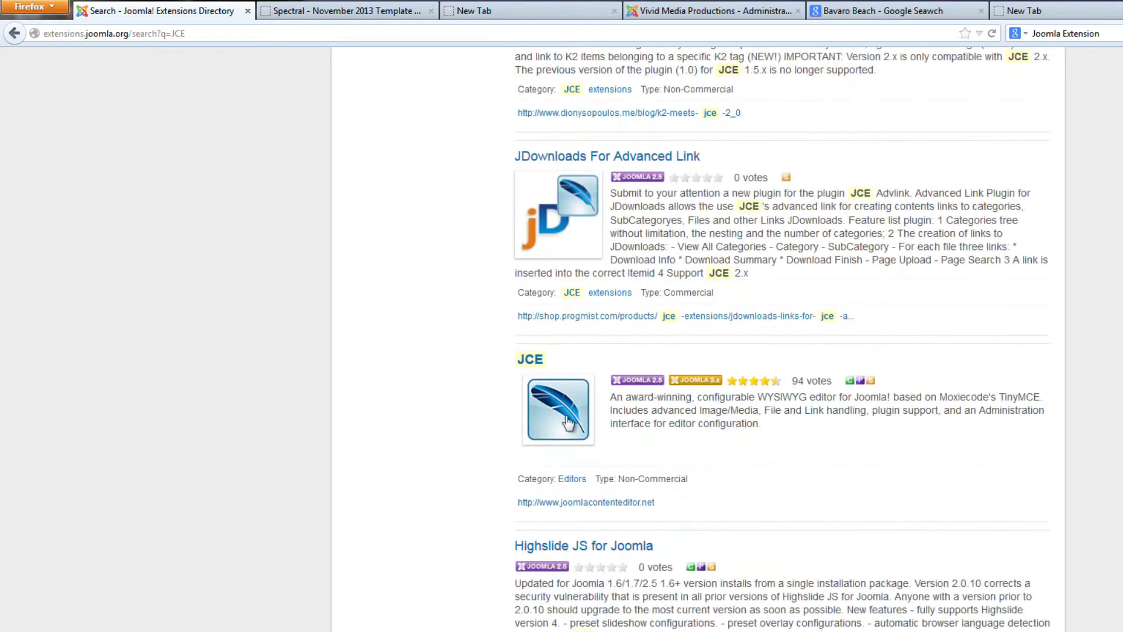
pyautogui.click(565, 413)
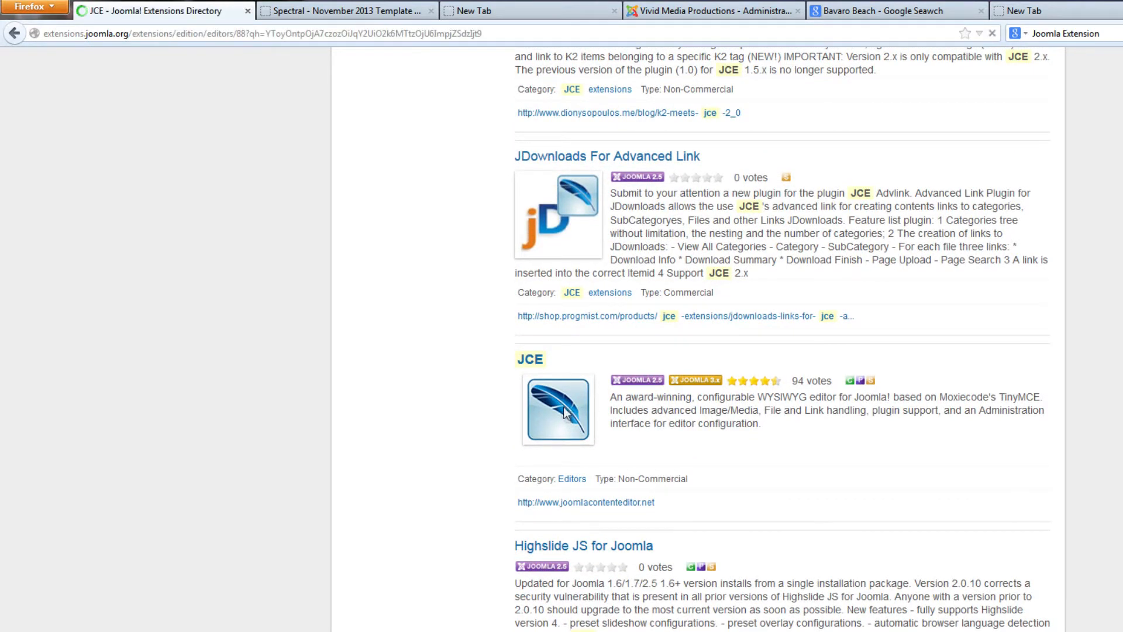
# Look through the JCE images and user reviews, and open the extension's download site
pyautogui.scroll(-13, 566, 413)
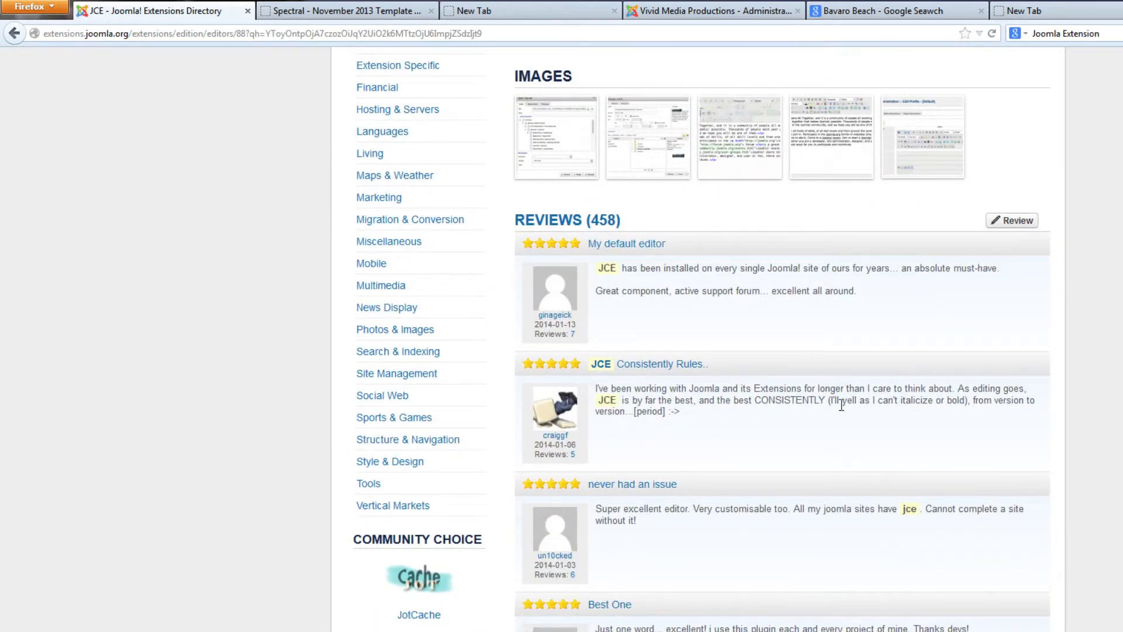
pyautogui.scroll(-6, 841, 405)
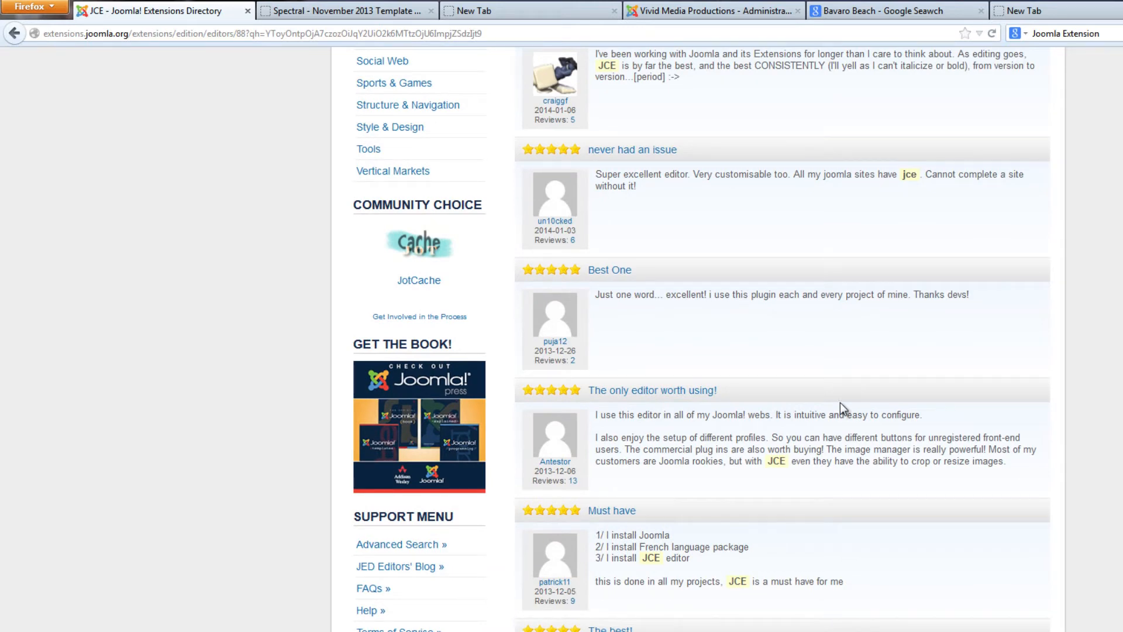
pyautogui.scroll(9, 840, 402)
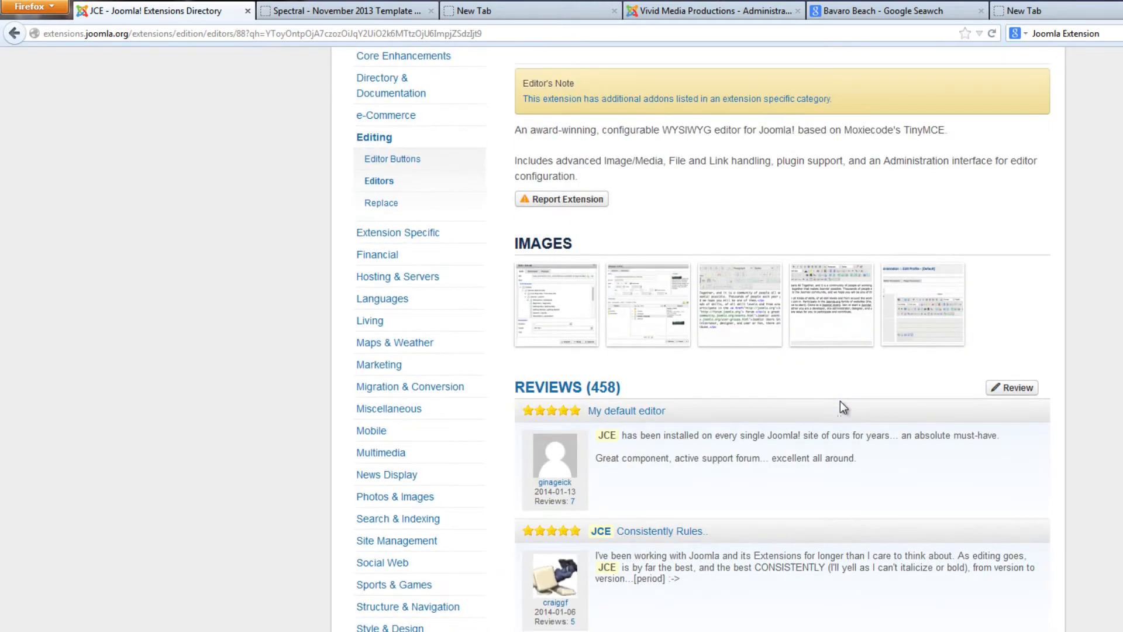
pyautogui.scroll(7, 841, 401)
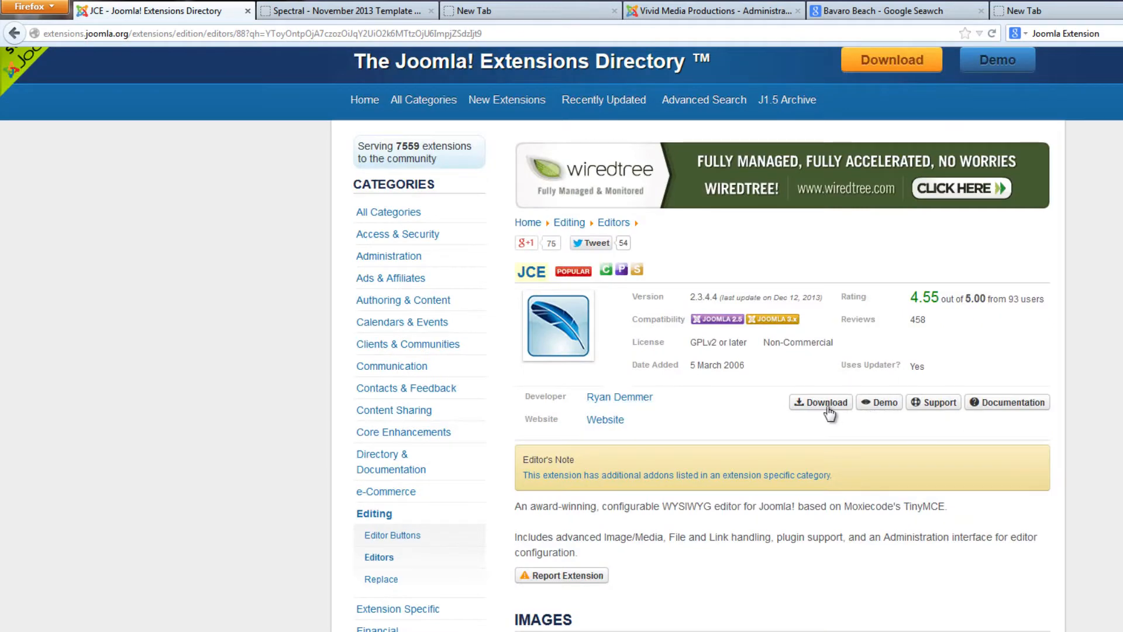
pyautogui.click(826, 403)
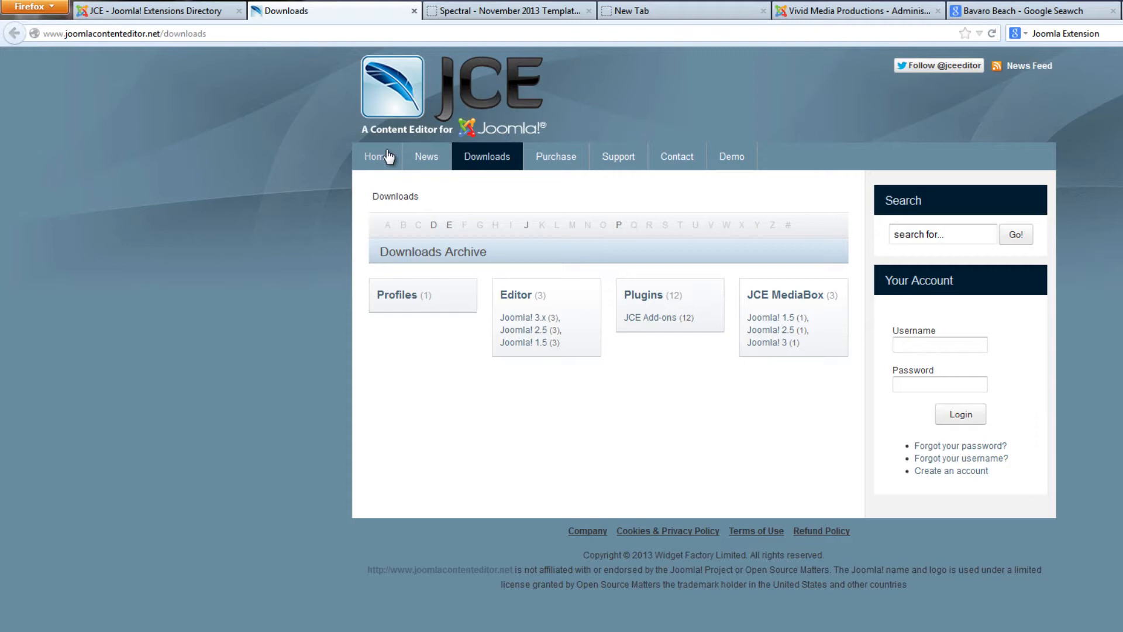
# Read the JCE home page for the editor's features, add-ons and licensing
pyautogui.click(382, 162)
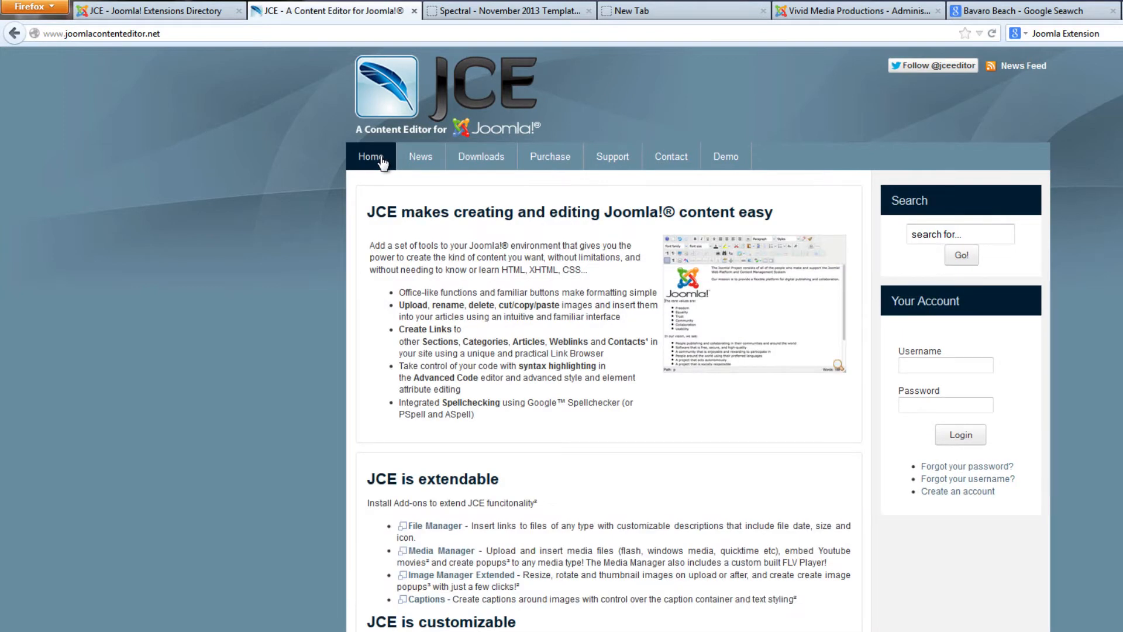
pyautogui.scroll(-4, 523, 275)
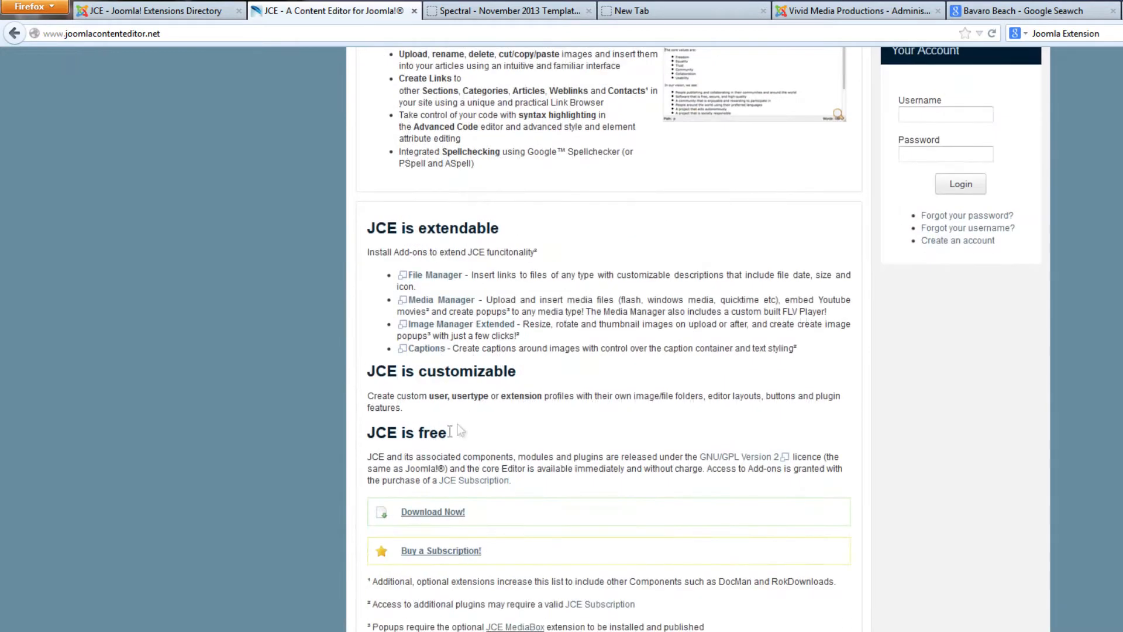
pyautogui.scroll(4, 519, 377)
pyautogui.scroll(-3, 546, 371)
pyautogui.scroll(8, 598, 396)
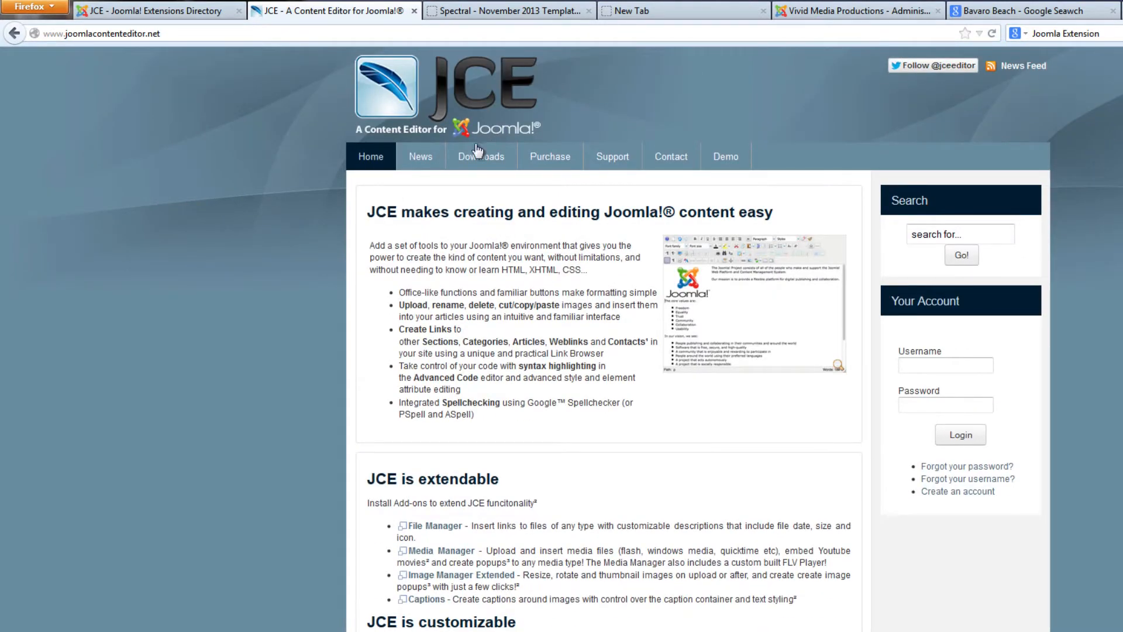
# Download the JCE 2.3.4.4 ZIP package from the Joomla! 2.5 editor files, save it and check the recent downloads
pyautogui.click(490, 162)
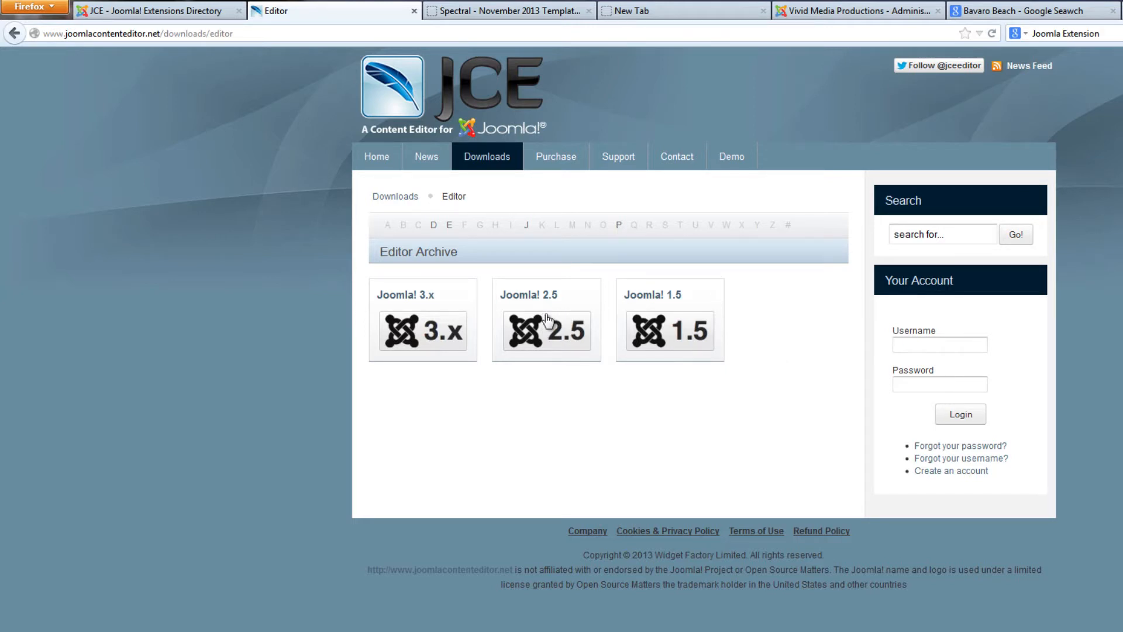
pyautogui.click(558, 338)
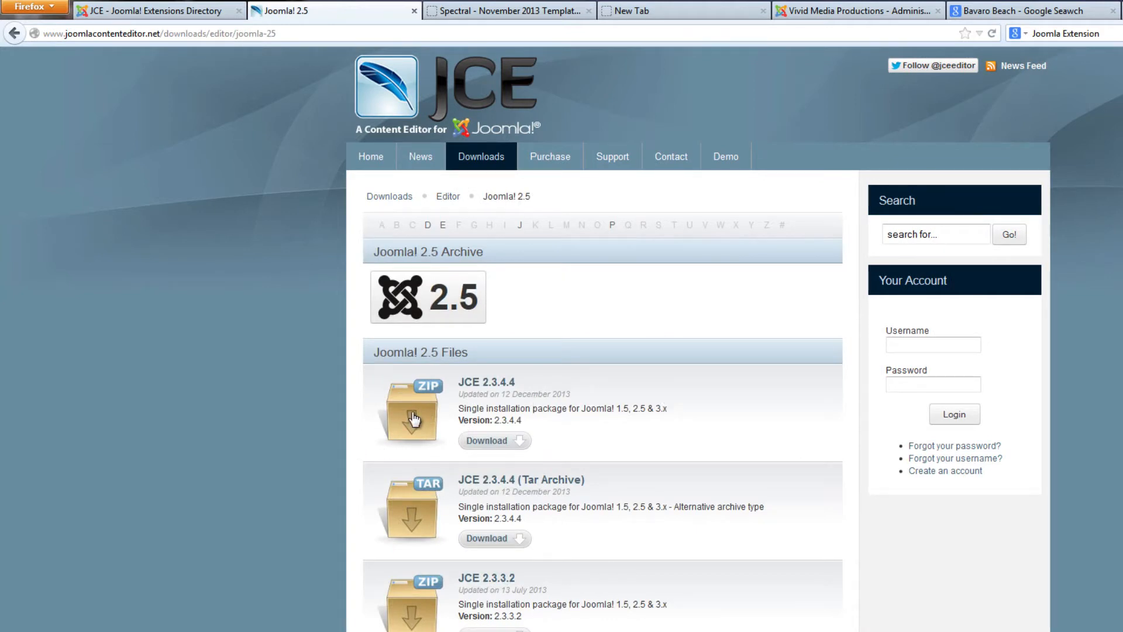
pyautogui.click(491, 443)
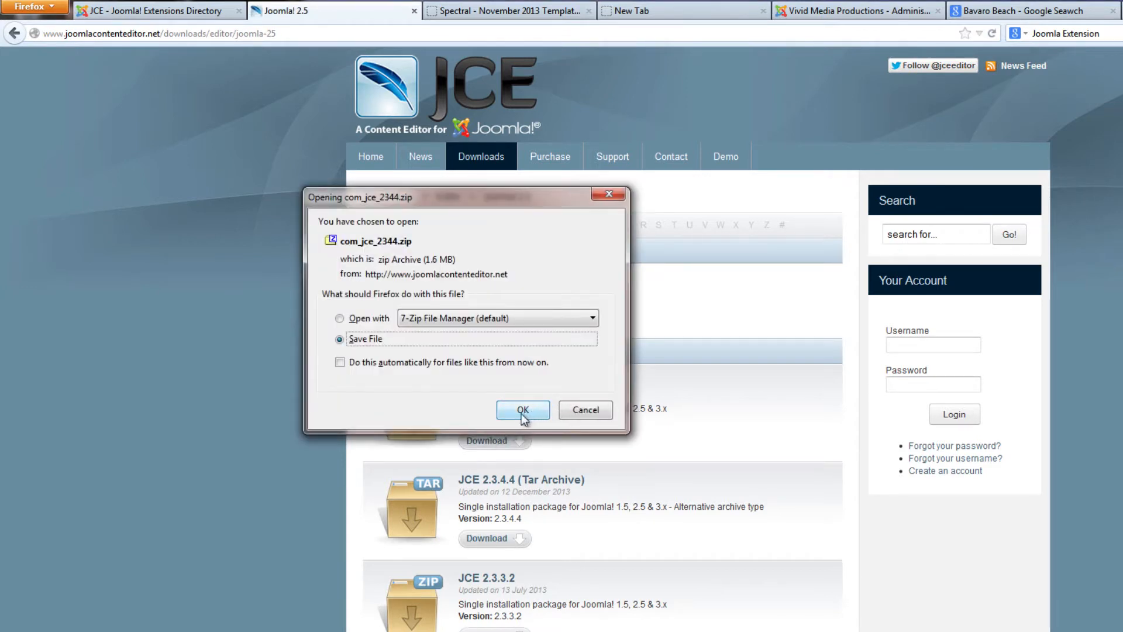
pyautogui.click(522, 409)
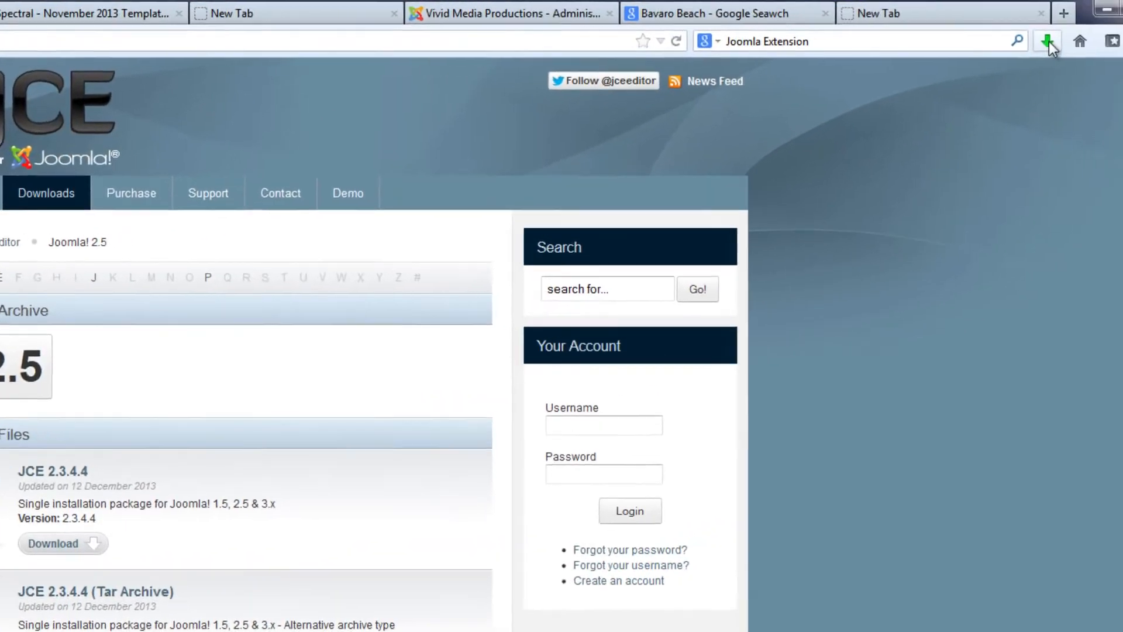
pyautogui.click(1048, 41)
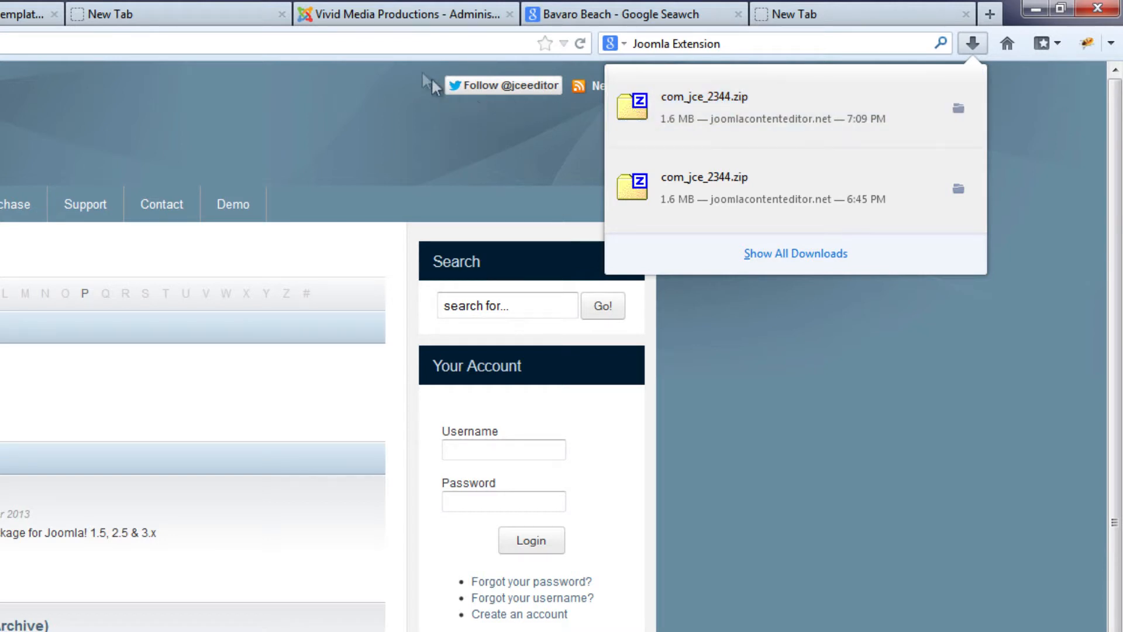
# Return to the Joomla administration tab, cancel the new article and open the Extension Manager's install page
pyautogui.click(378, 16)
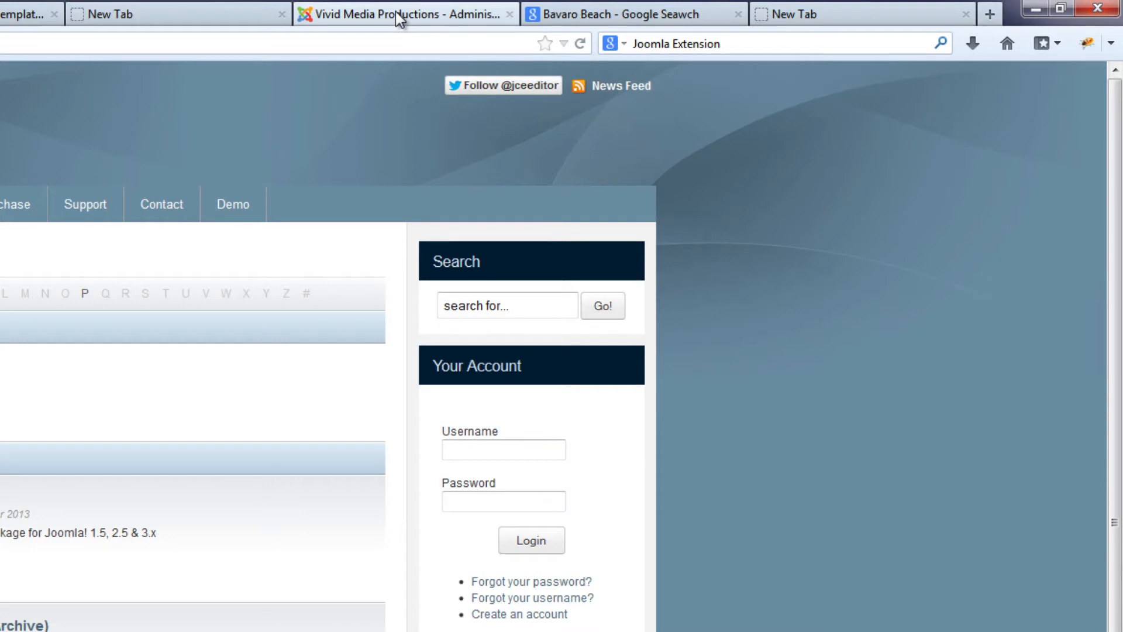
pyautogui.click(395, 13)
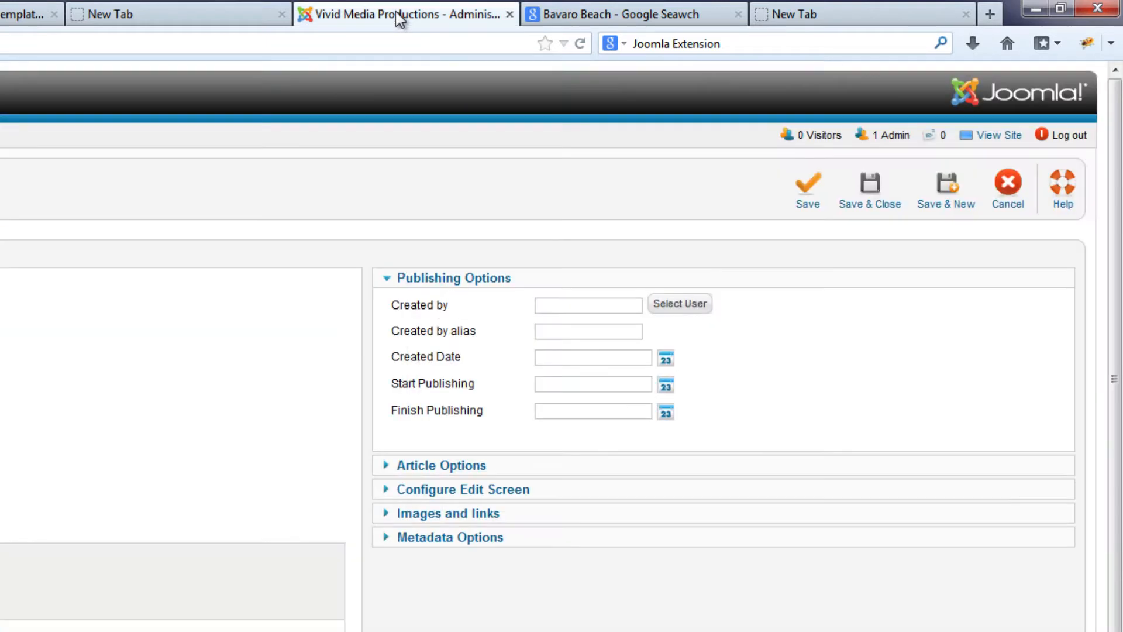
pyautogui.click(1010, 197)
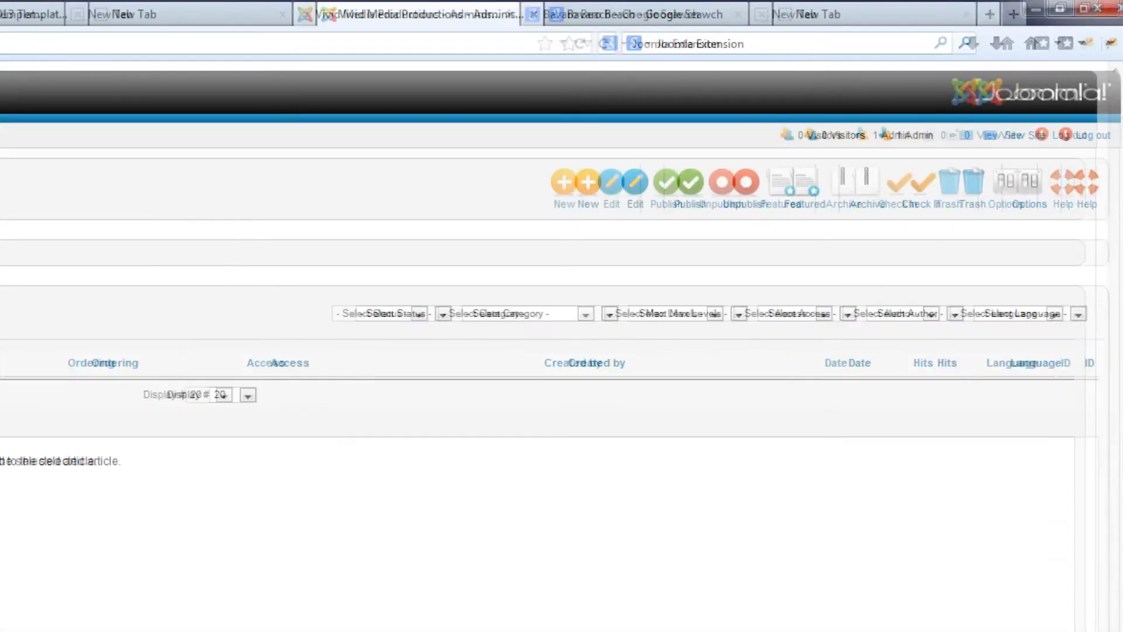
pyautogui.click(389, 159)
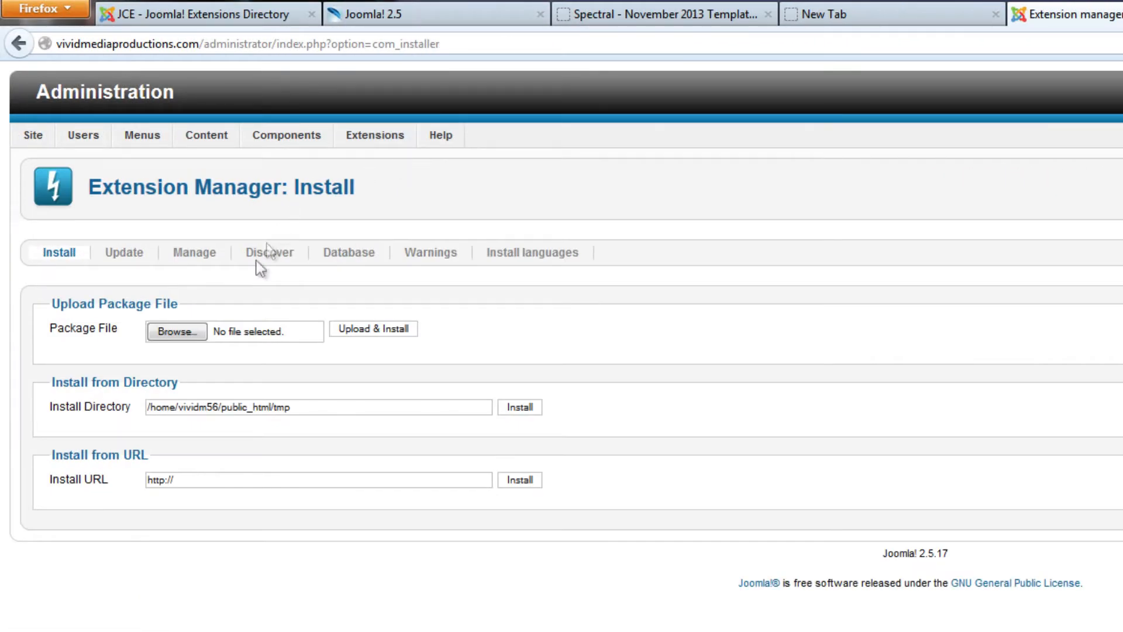
# Choose com_jce_2344.zip as the package file, then upload and install it
pyautogui.click(181, 332)
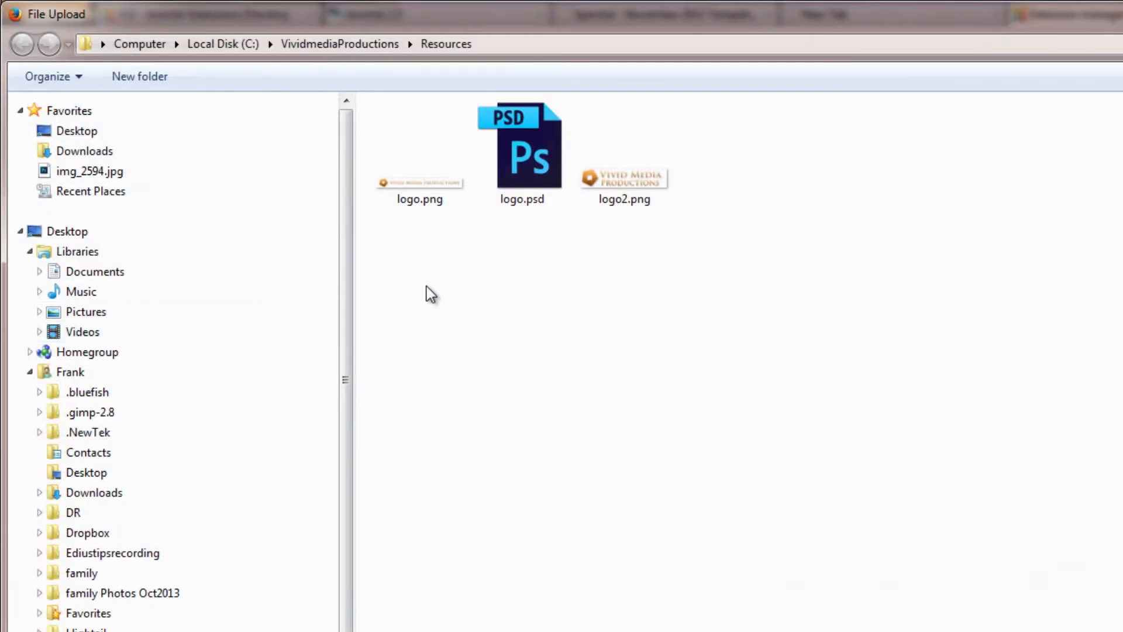
pyautogui.scroll(-3, 354, 522)
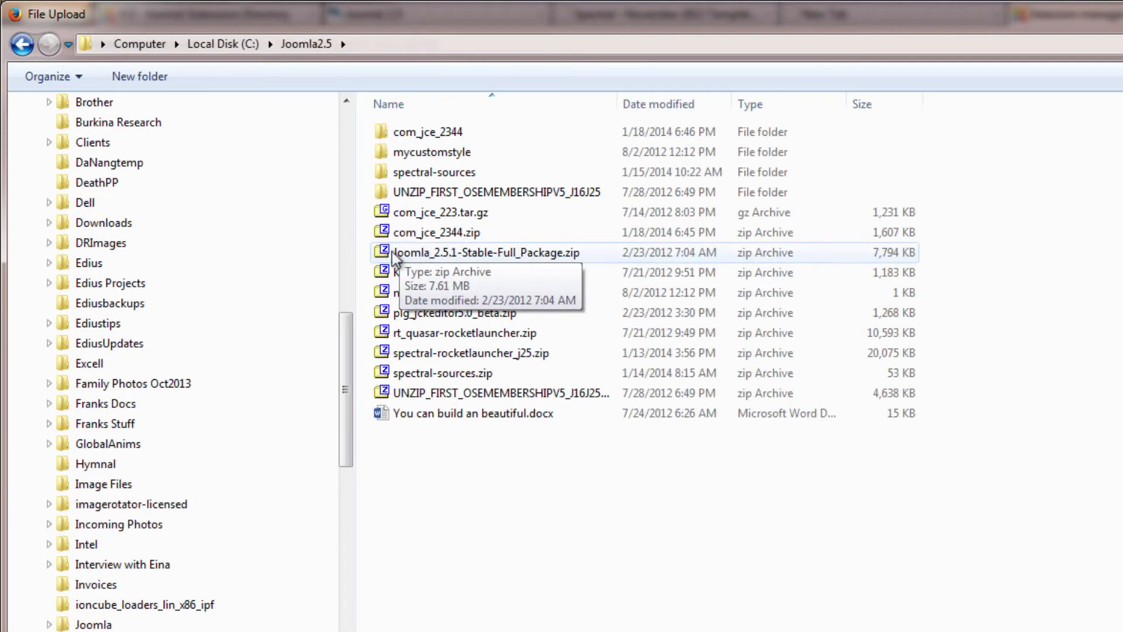
pyautogui.click(384, 293)
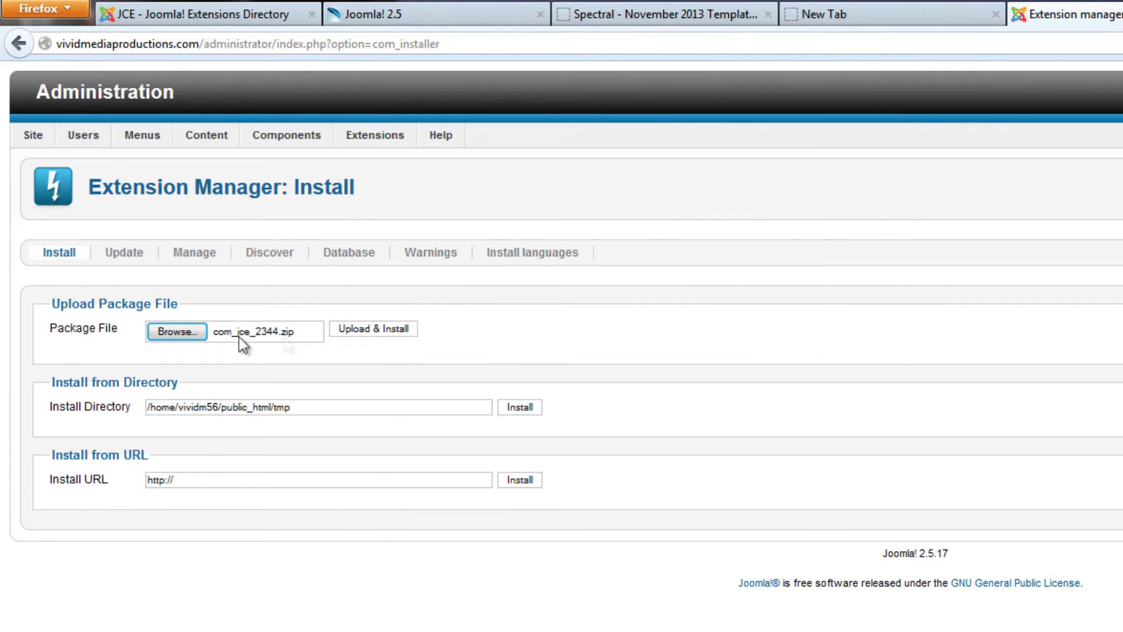
pyautogui.click(383, 331)
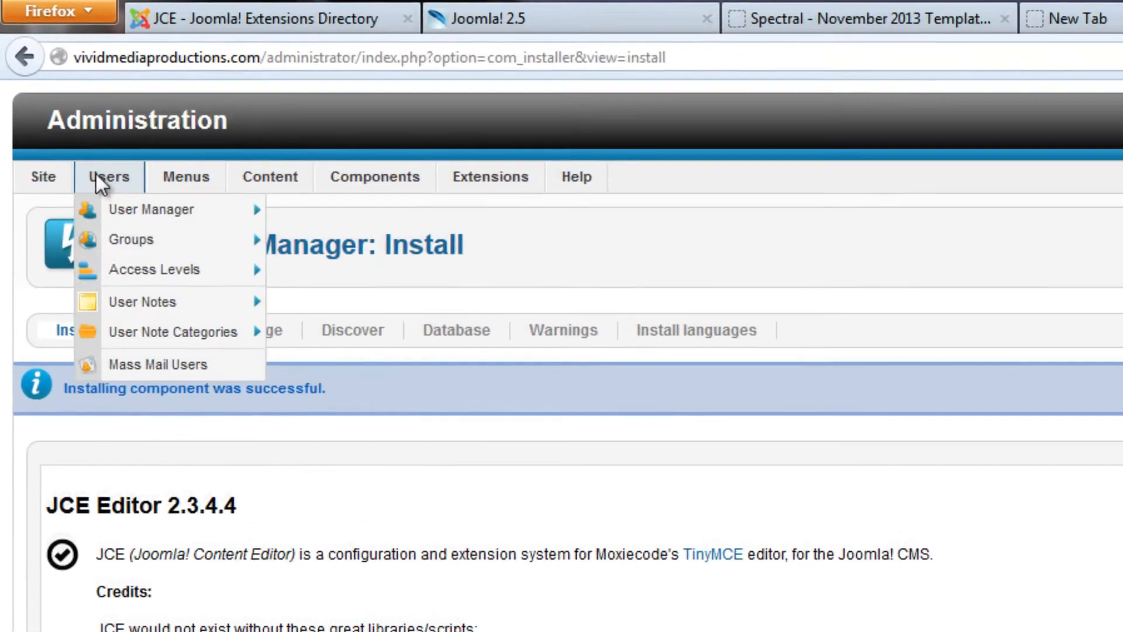
# Open the site's Global Configuration and set the default editor to Editor - JCE
pyautogui.moveTo(29, 141)
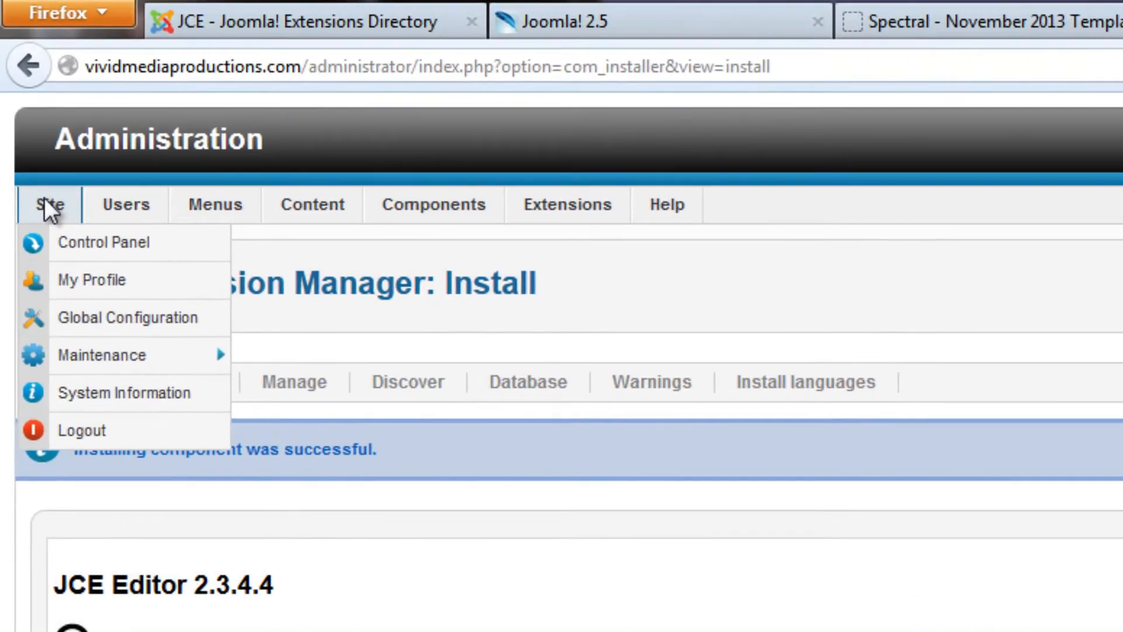
pyautogui.click(65, 319)
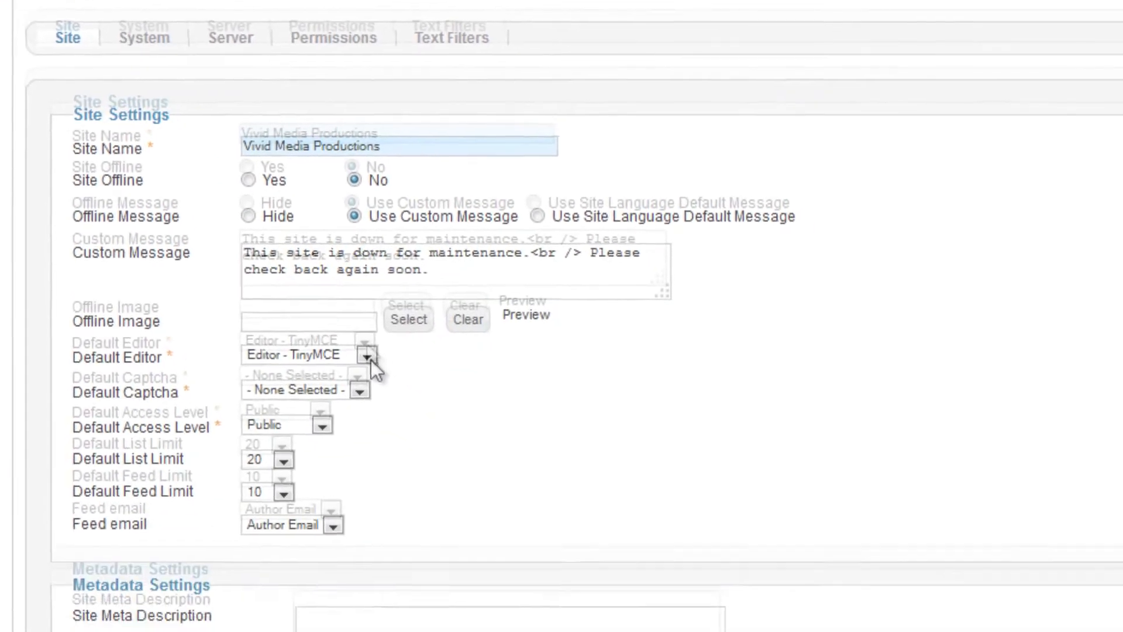
pyautogui.click(362, 326)
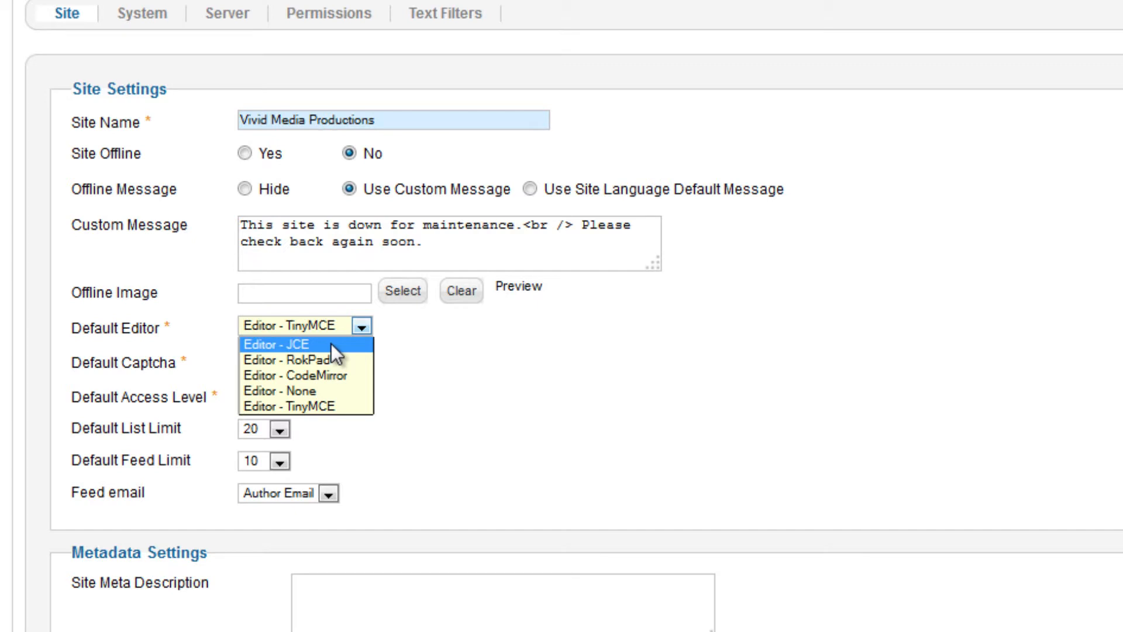
pyautogui.click(331, 345)
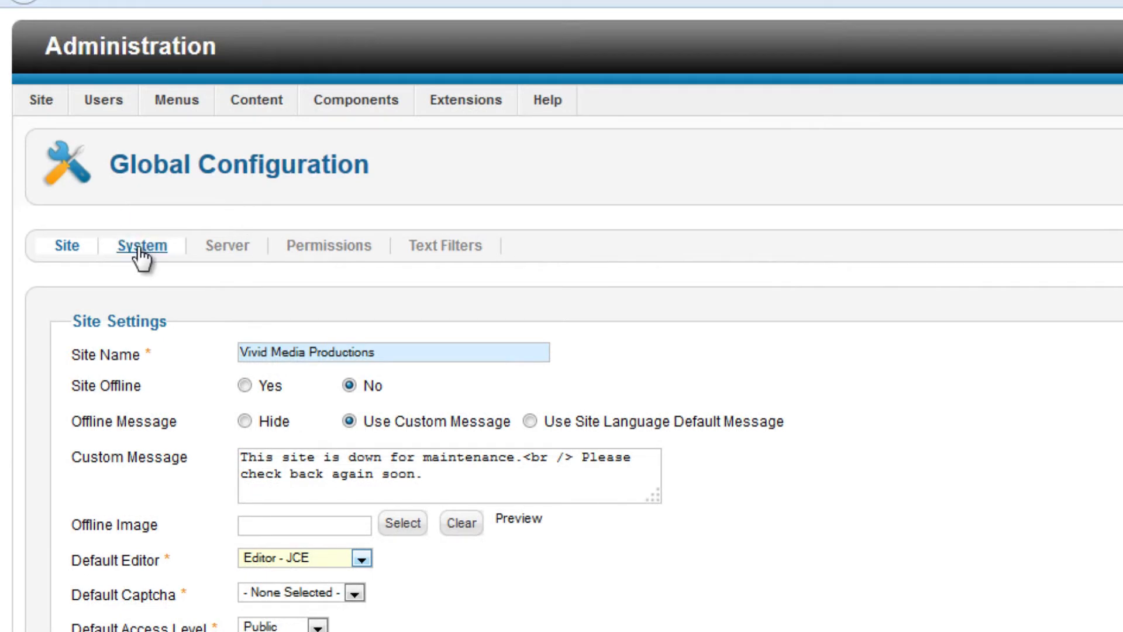
# Set the session lifetime in the system settings to 60 minutes, and save and close the global configuration
pyautogui.click(140, 246)
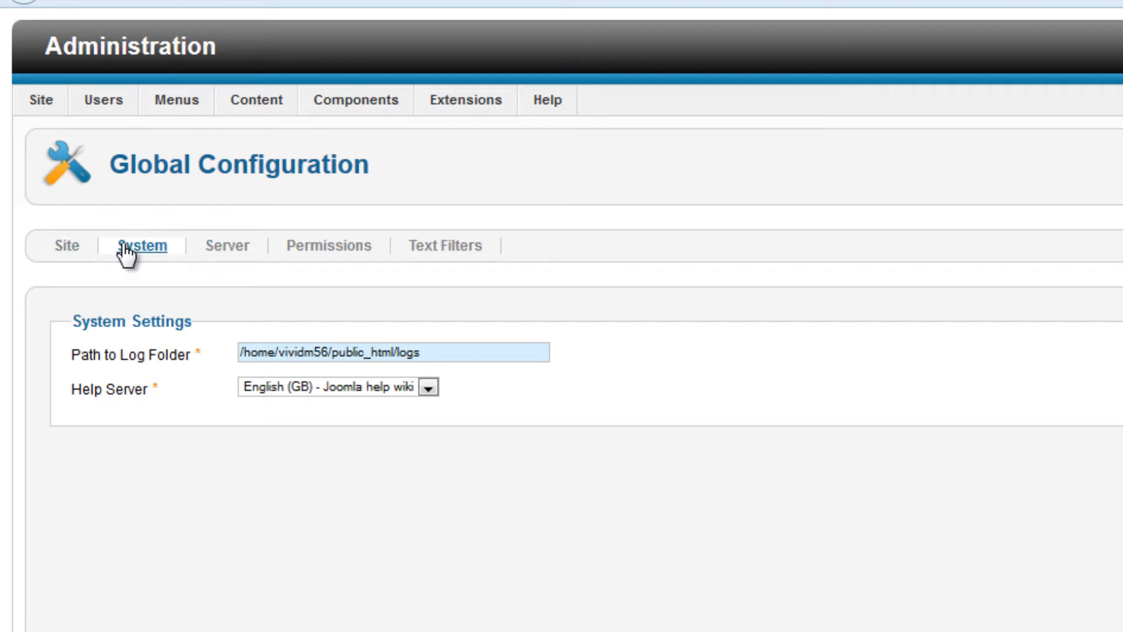
pyautogui.click(66, 246)
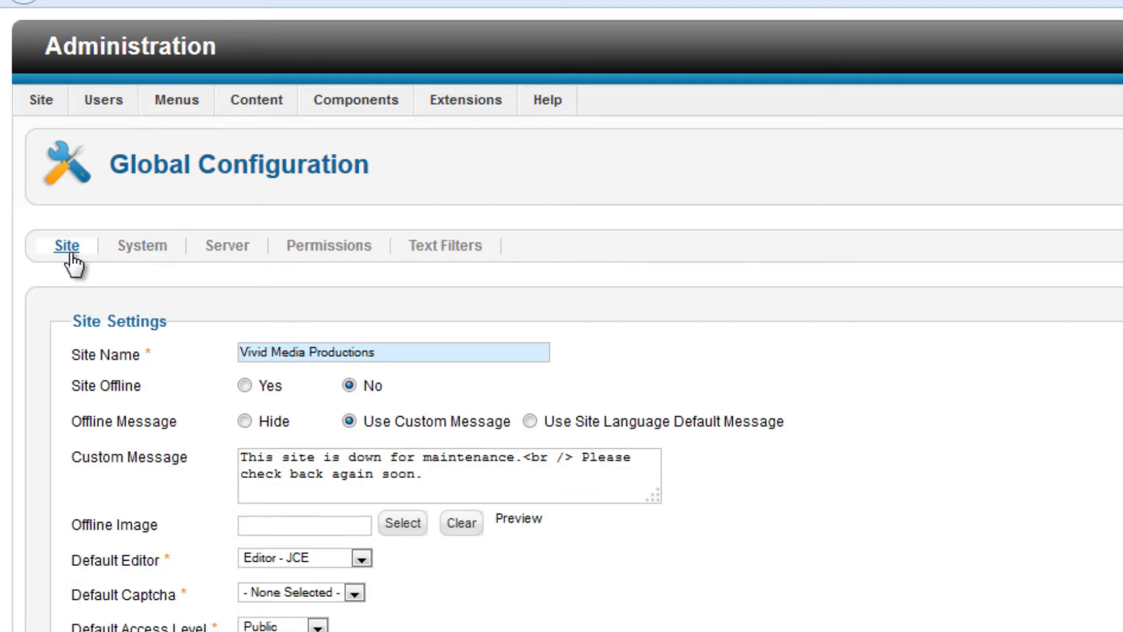
pyautogui.click(175, 248)
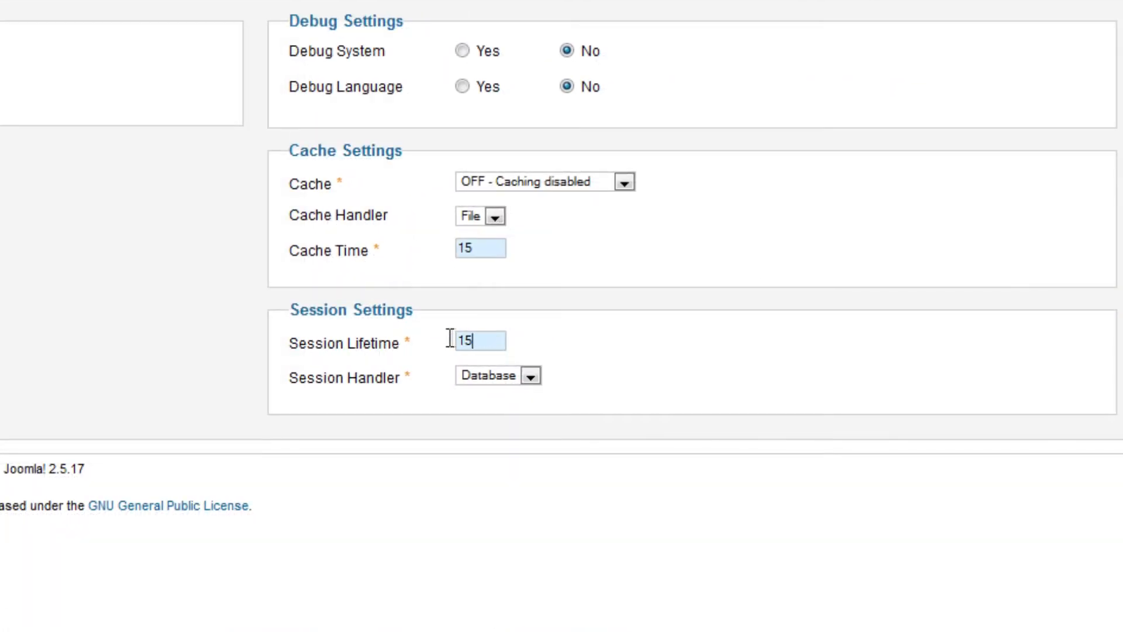
pyautogui.doubleClick(450, 339)
pyautogui.write('60')
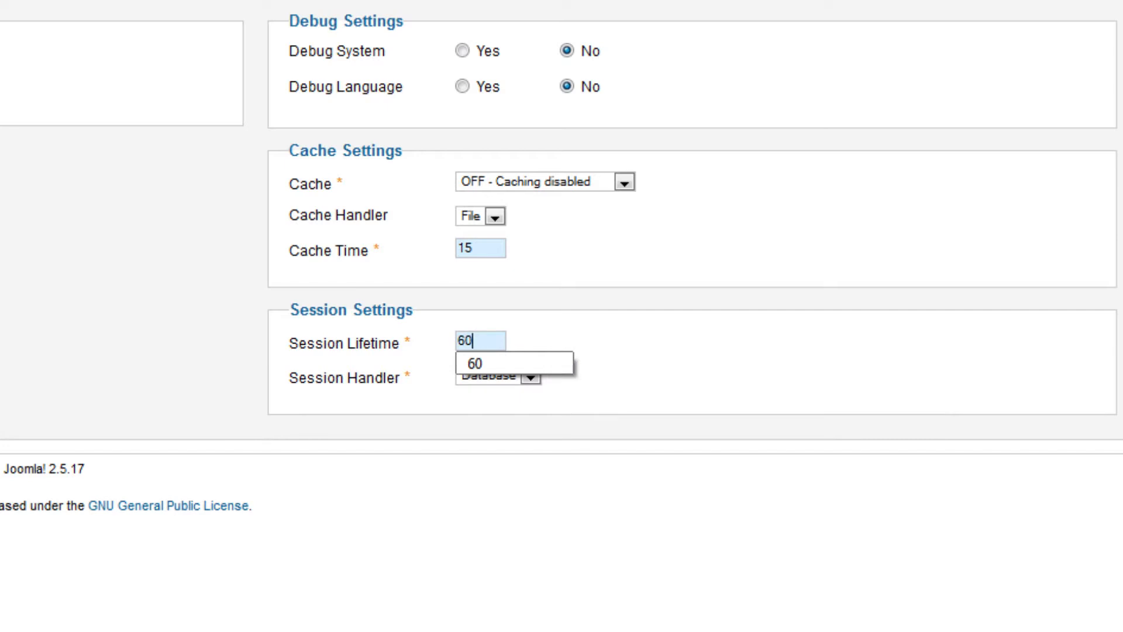
pyautogui.click(2, 351)
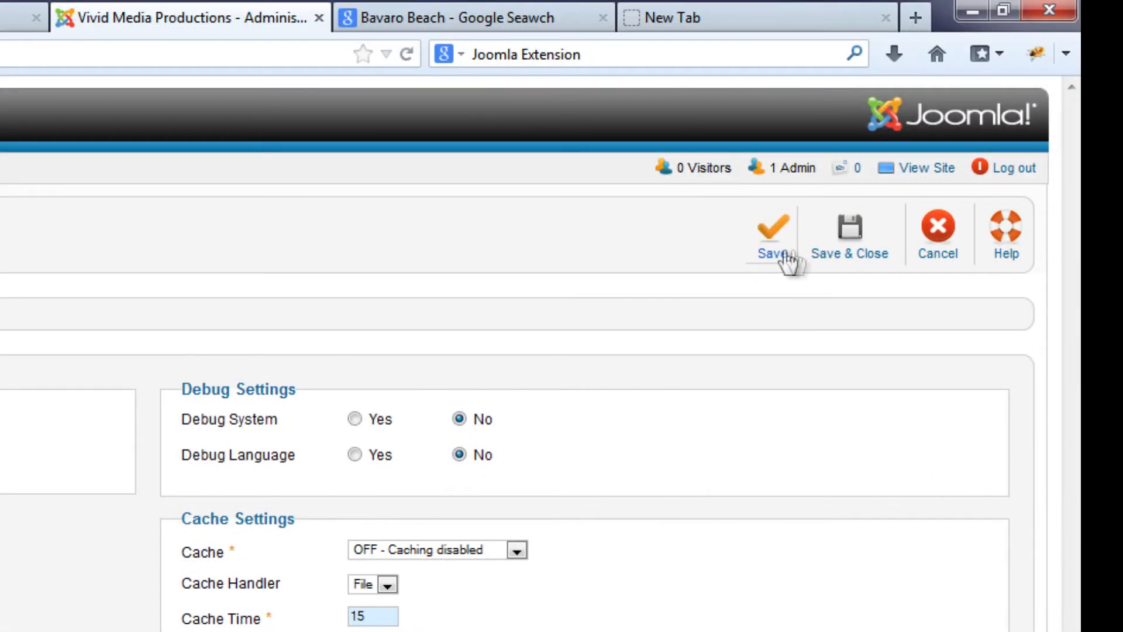
pyautogui.click(855, 257)
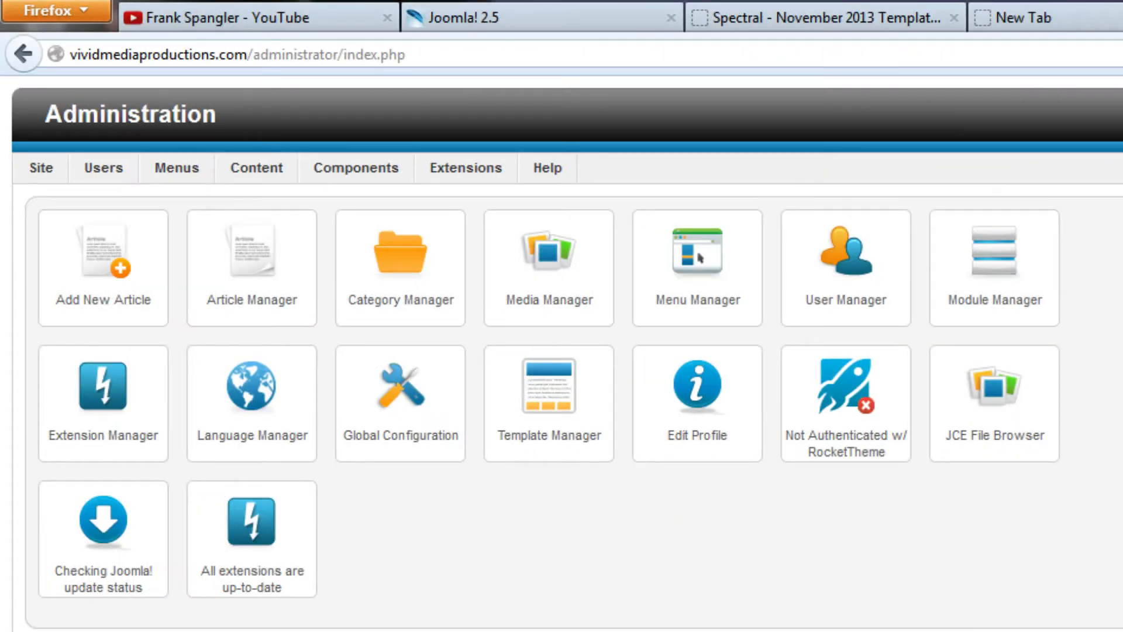
# Create a new article from the Article Manager and title it "A Film Project is Launched"
pyautogui.click(269, 283)
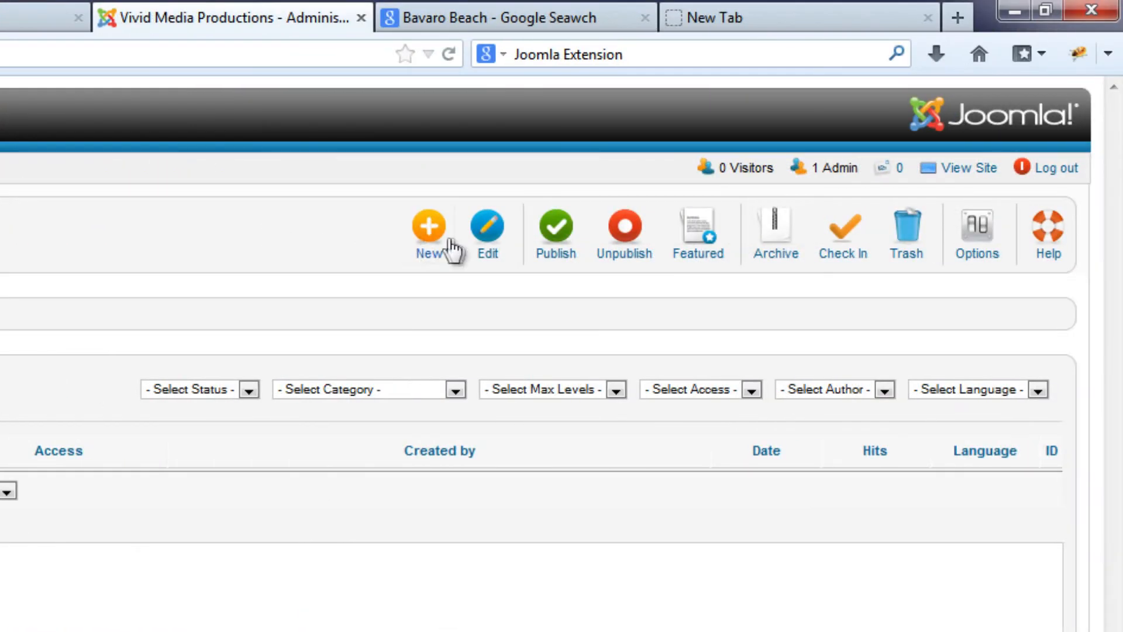
pyautogui.click(424, 229)
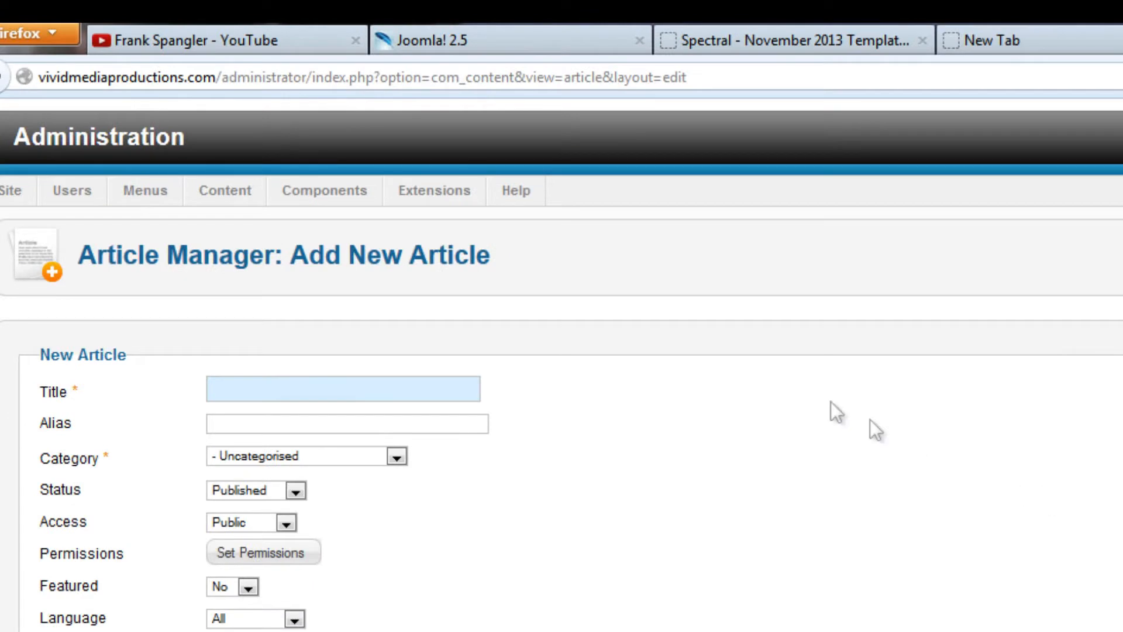
pyautogui.click(240, 389)
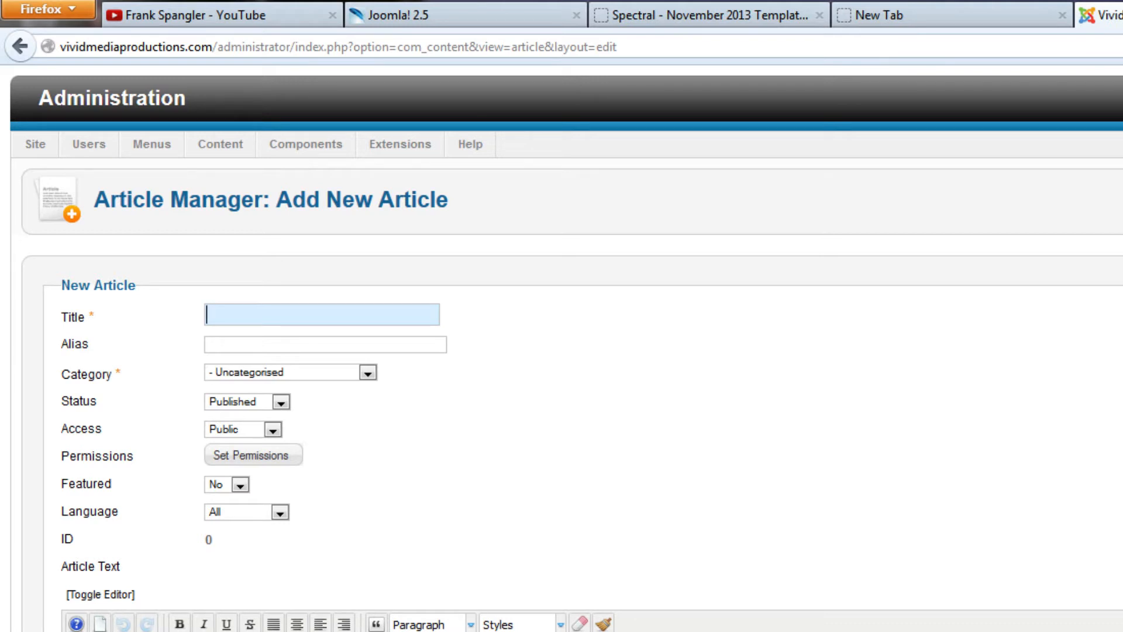
pyautogui.write('A Film Project is Launched')
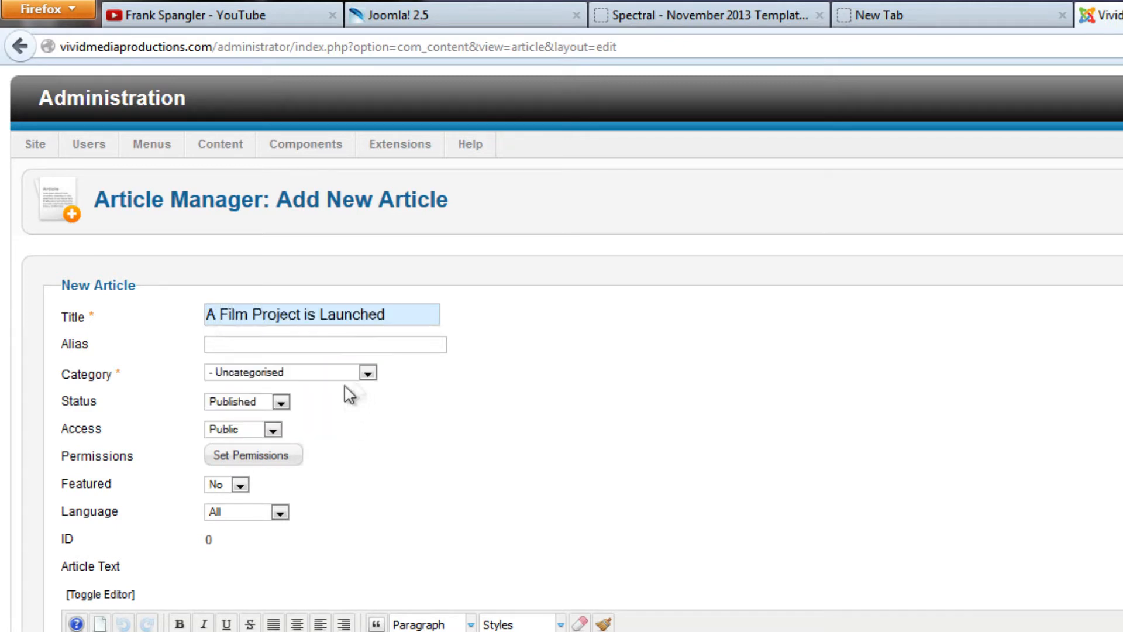
# Assign the article to the Featured category under Articles and choose Published as its status
pyautogui.click(367, 372)
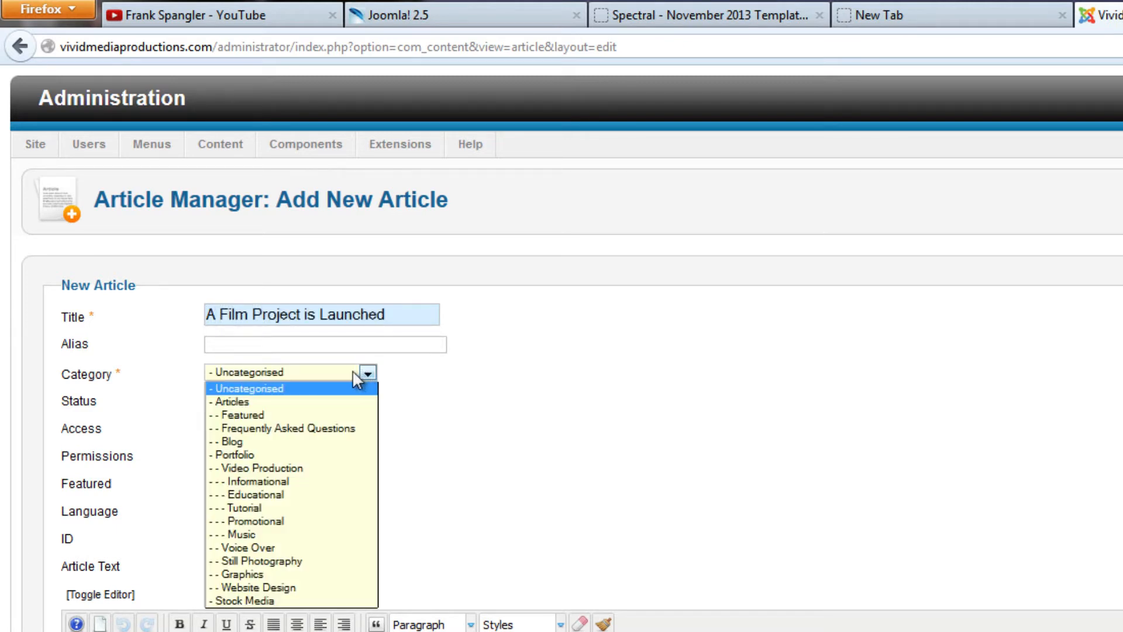
pyautogui.click(261, 414)
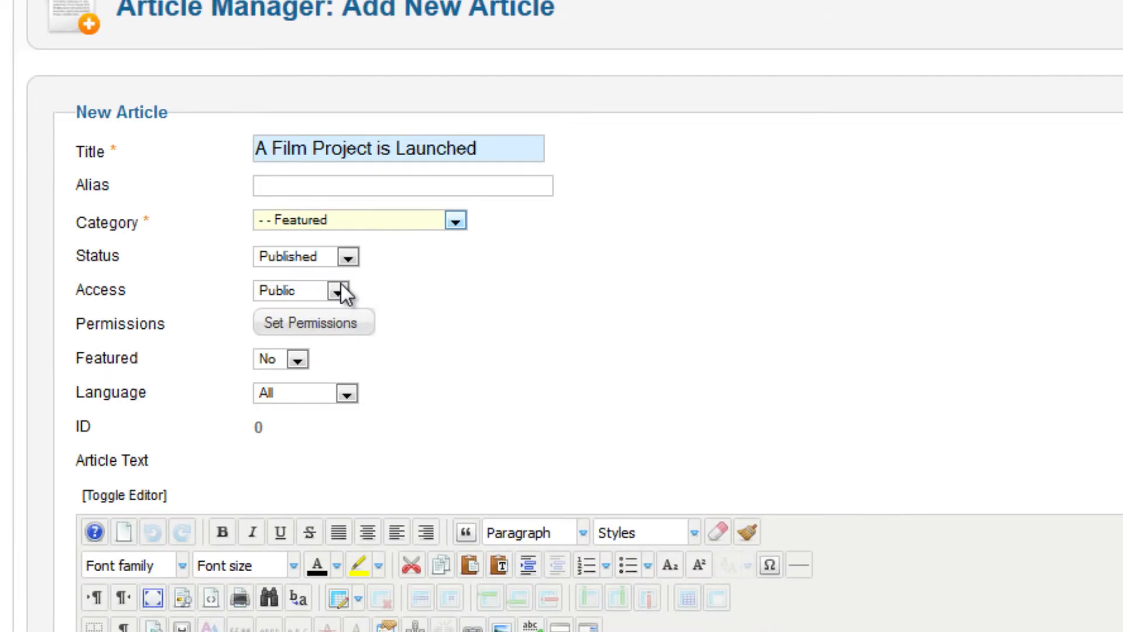
pyautogui.click(348, 258)
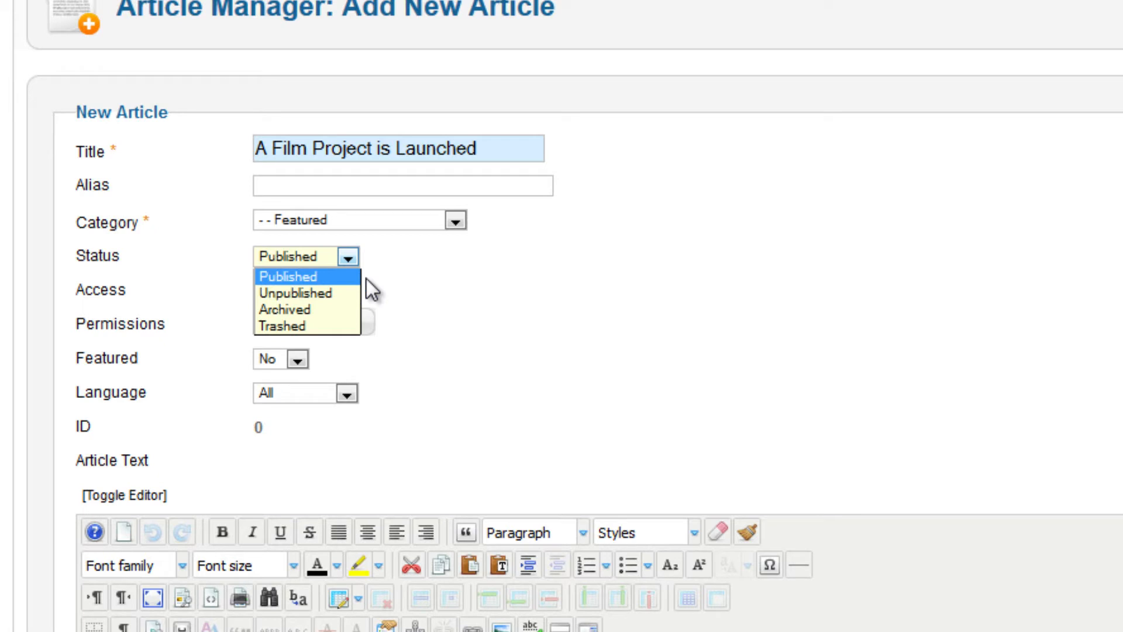
pyautogui.click(328, 275)
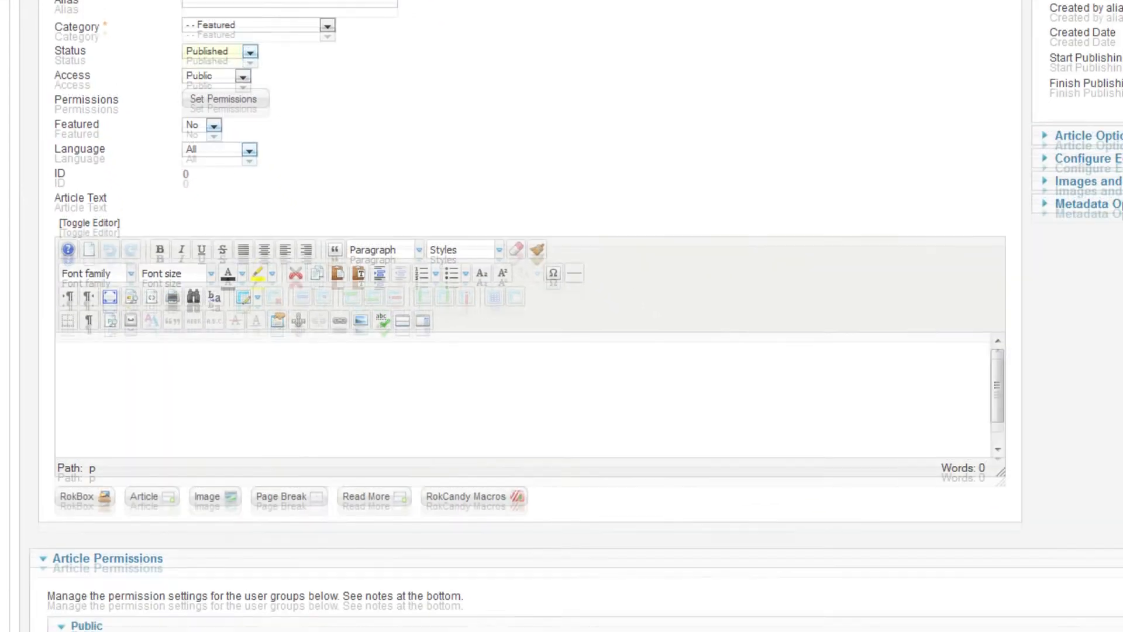
# Enlarge the article text editing area and look at the font family and font size choices
pyautogui.scroll(-3, 1111, 358)
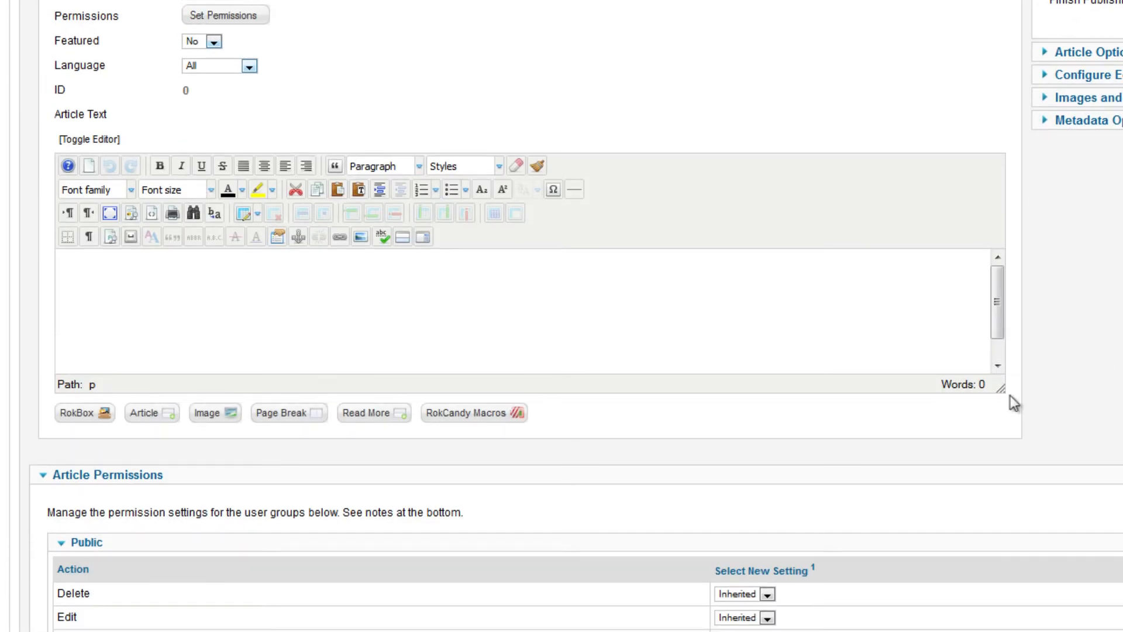
pyautogui.moveTo(999, 387); pyautogui.dragTo(1100, 600)
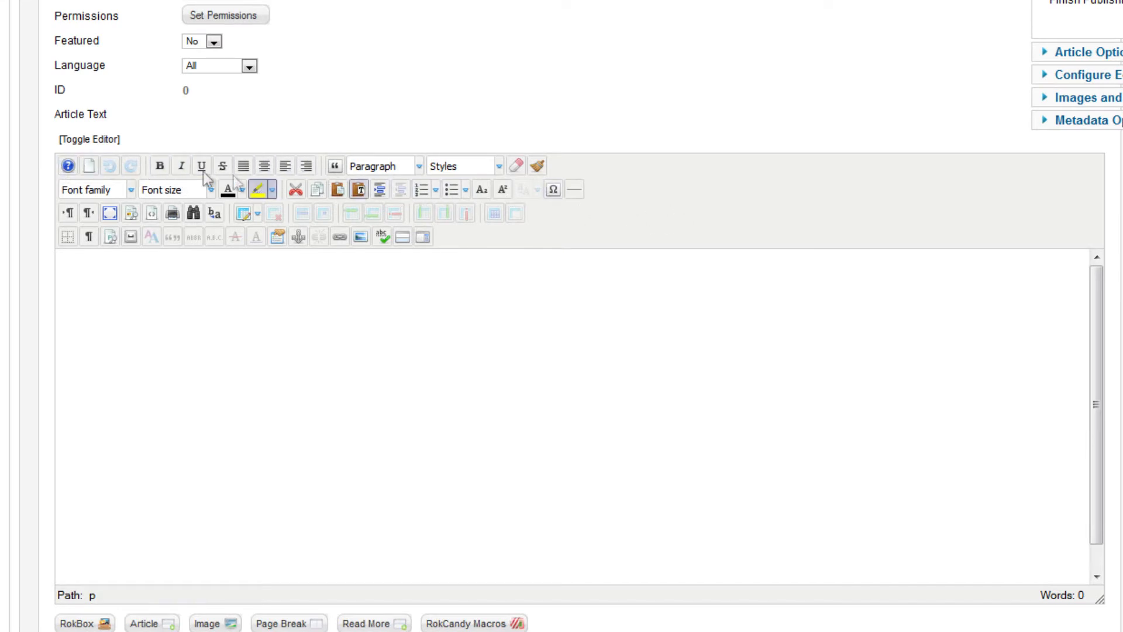
pyautogui.click(126, 190)
pyautogui.click(202, 191)
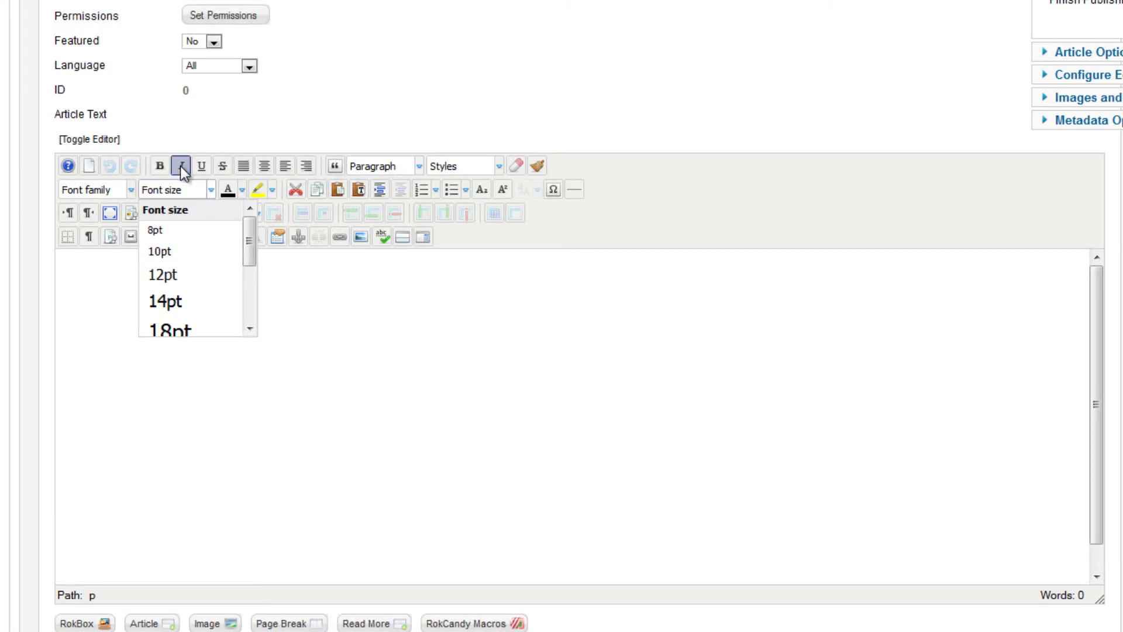
# Begin the article body with the text "Today we laun"
pyautogui.click(545, 425)
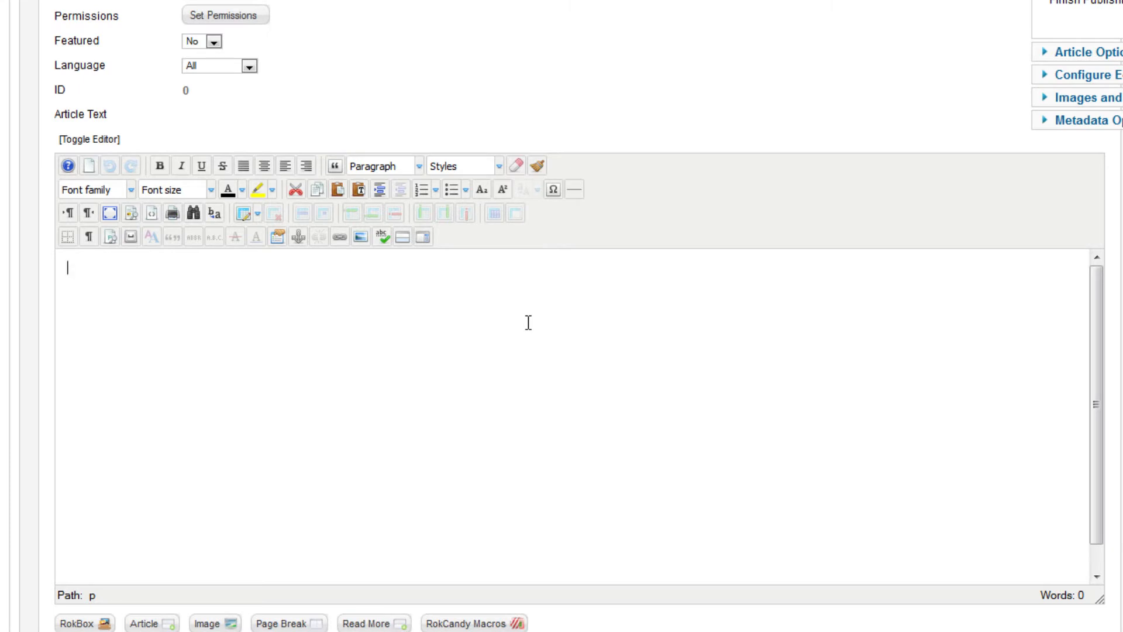
pyautogui.write('Today we laun')
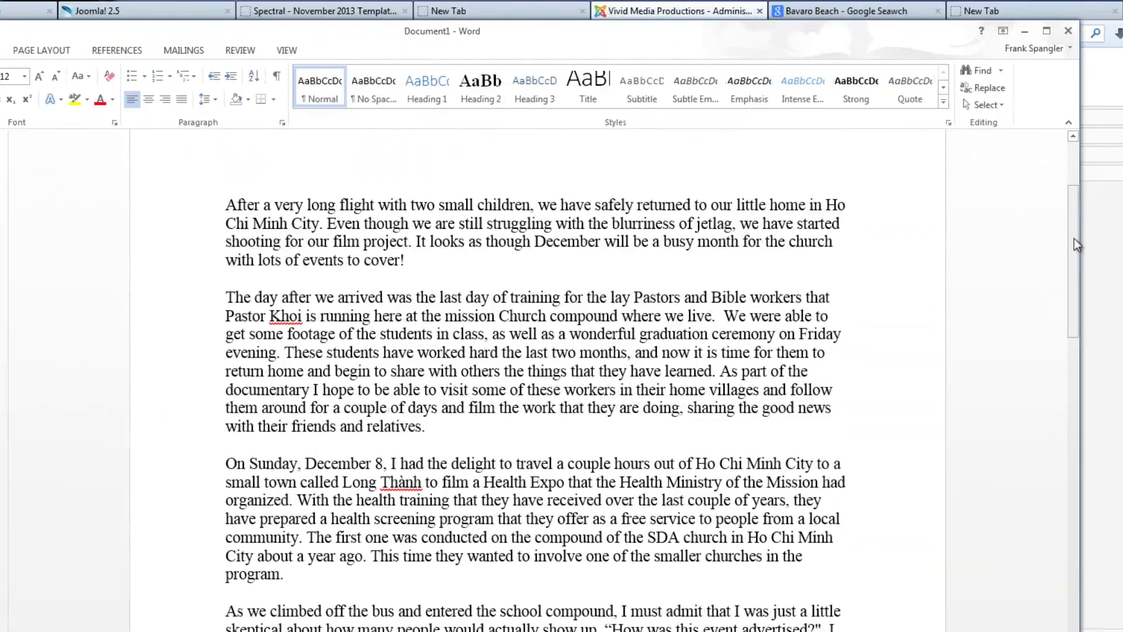
# Copy the article's body text without its heading from the Word document, and select the draft text in the Joomla article editor
pyautogui.moveTo(1074, 240); pyautogui.dragTo(1075, 186)
pyautogui.moveTo(224, 357); pyautogui.dragTo(410, 631)
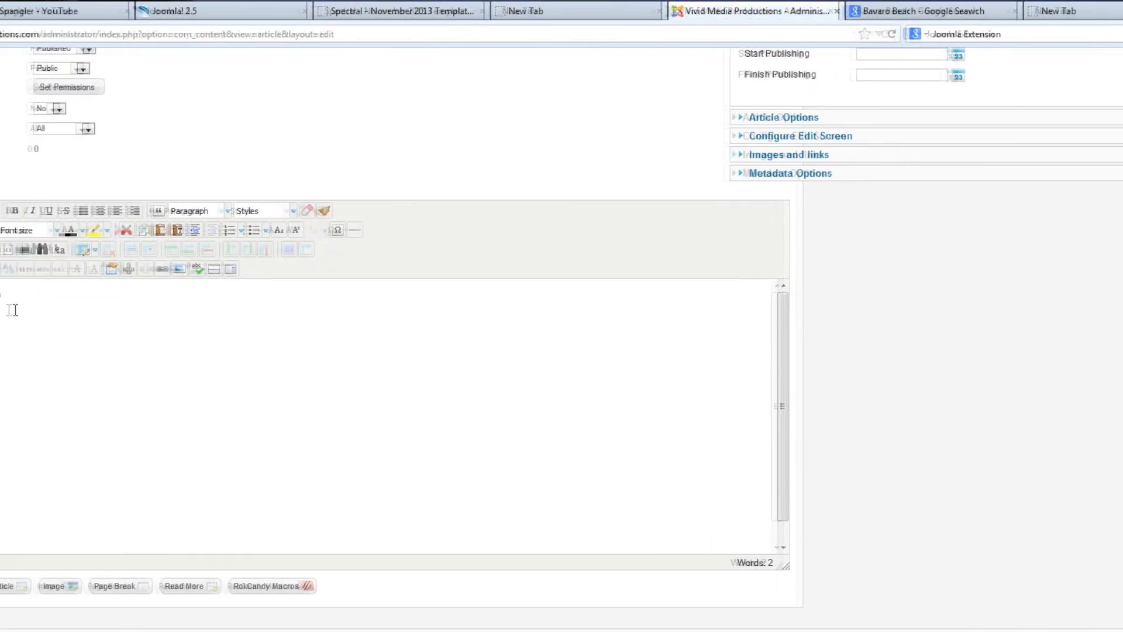
pyautogui.write('Today we laun')
pyautogui.moveTo(127, 301); pyautogui.dragTo(3, 293)
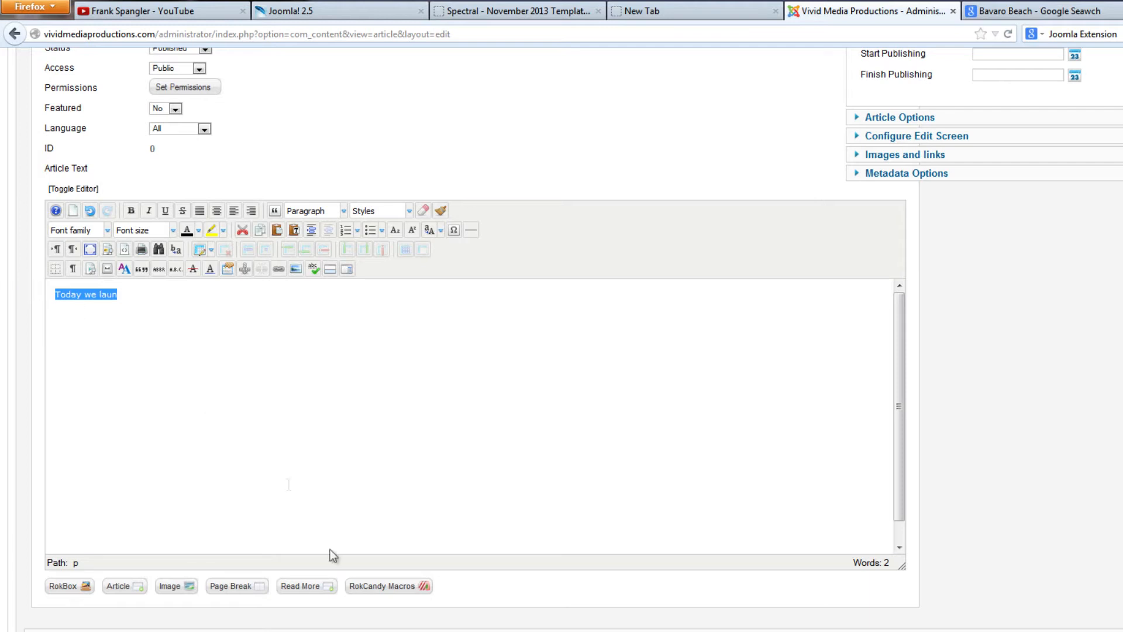
# Paste the copied article text into an empty Notepad document and widen the Notepad window
pyautogui.click(503, 630)
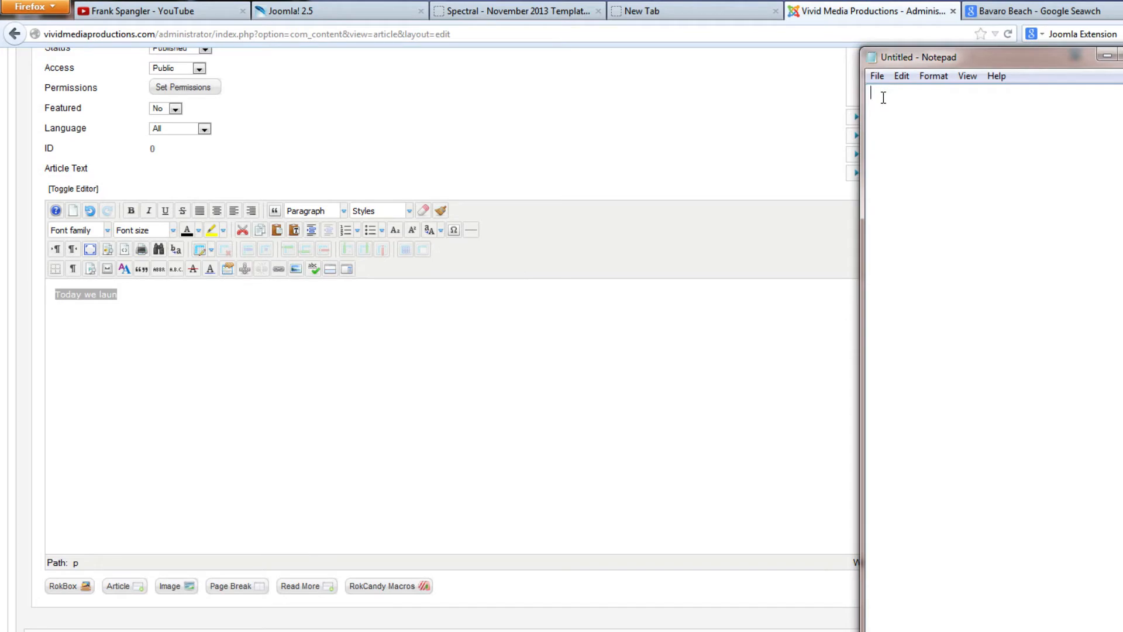
pyautogui.hotkey('ctrl', 'v')
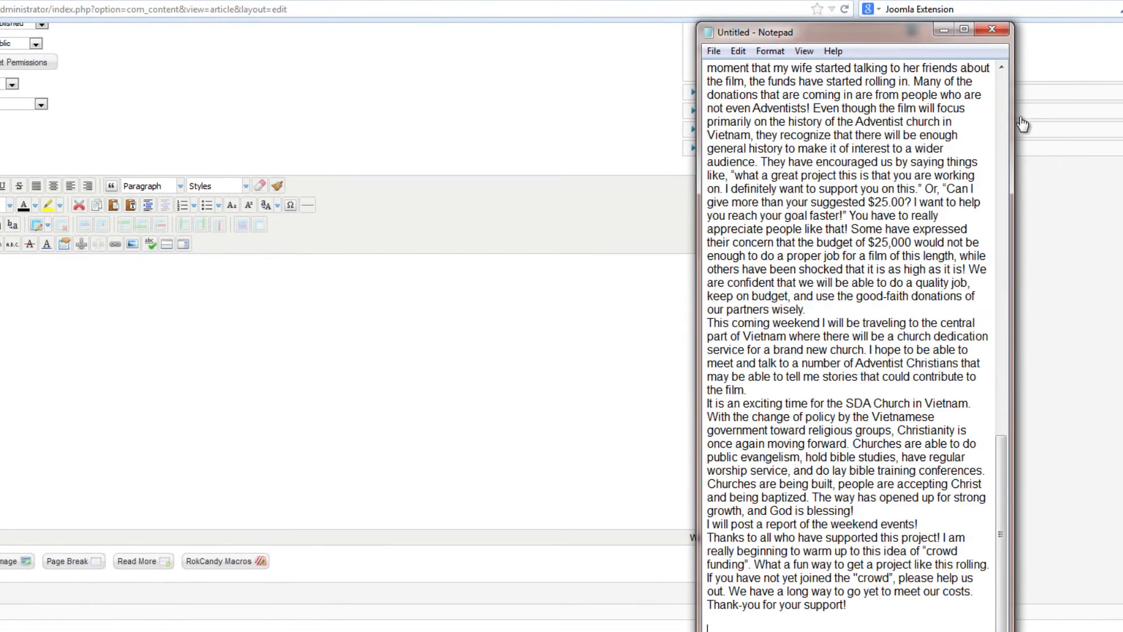
pyautogui.moveTo(1013, 121); pyautogui.dragTo(1118, 123)
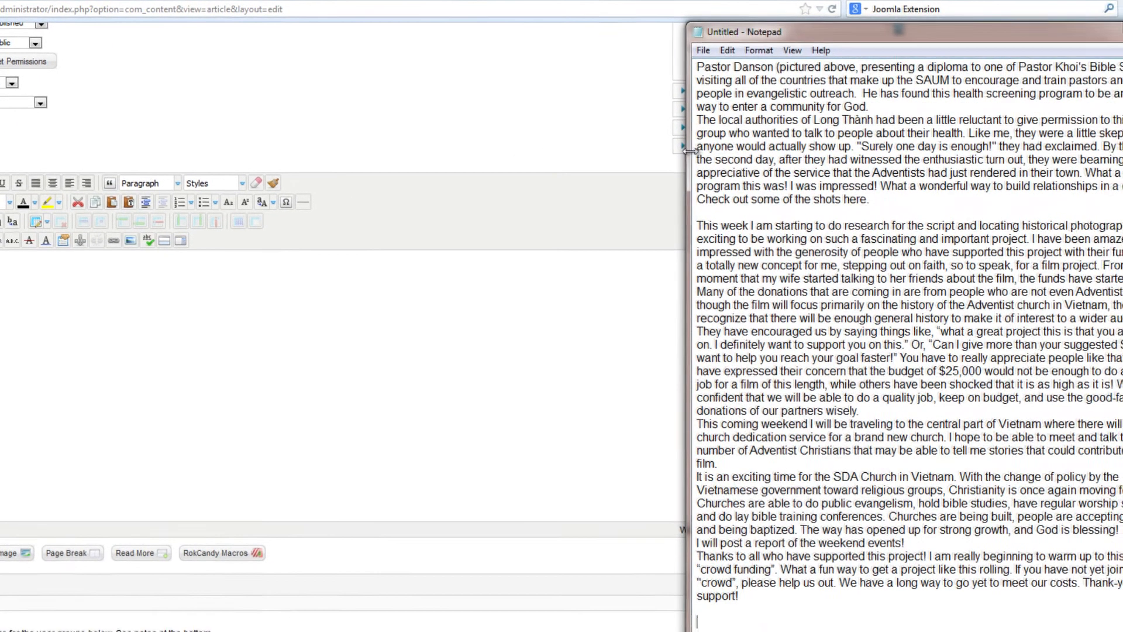
pyautogui.moveTo(691, 151); pyautogui.dragTo(371, 124)
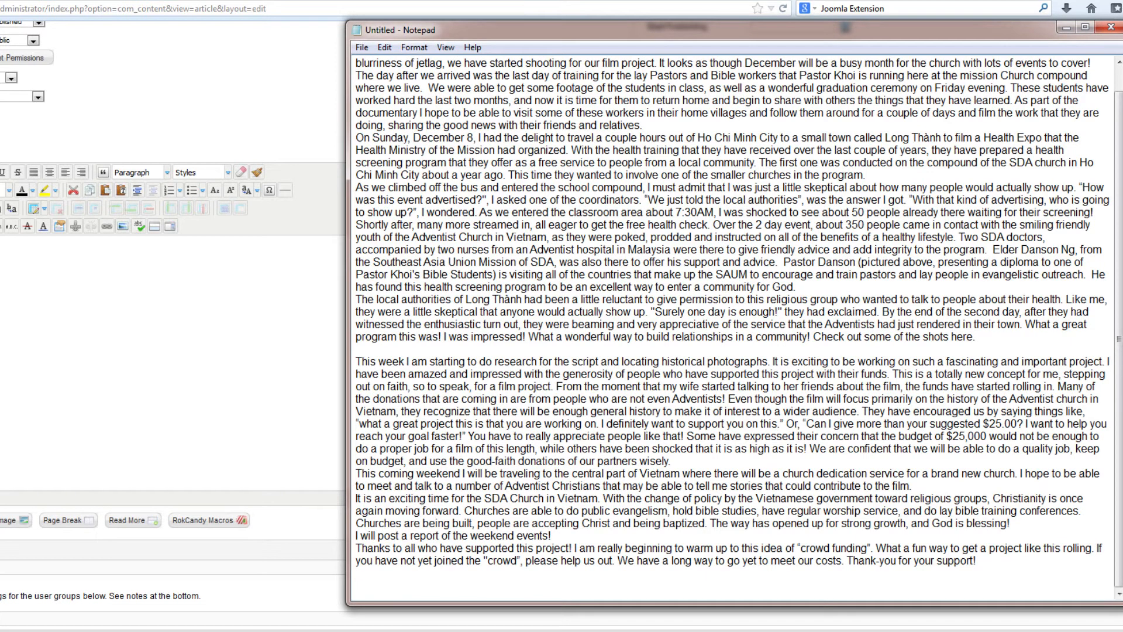
# Switch back to the Word document and review the formatting of its heading and body text
pyautogui.hotkey('alt', 'Tab')
pyautogui.hotkey('ctrl', 'a')
pyautogui.moveTo(1023, 544); pyautogui.dragTo(986, 146)
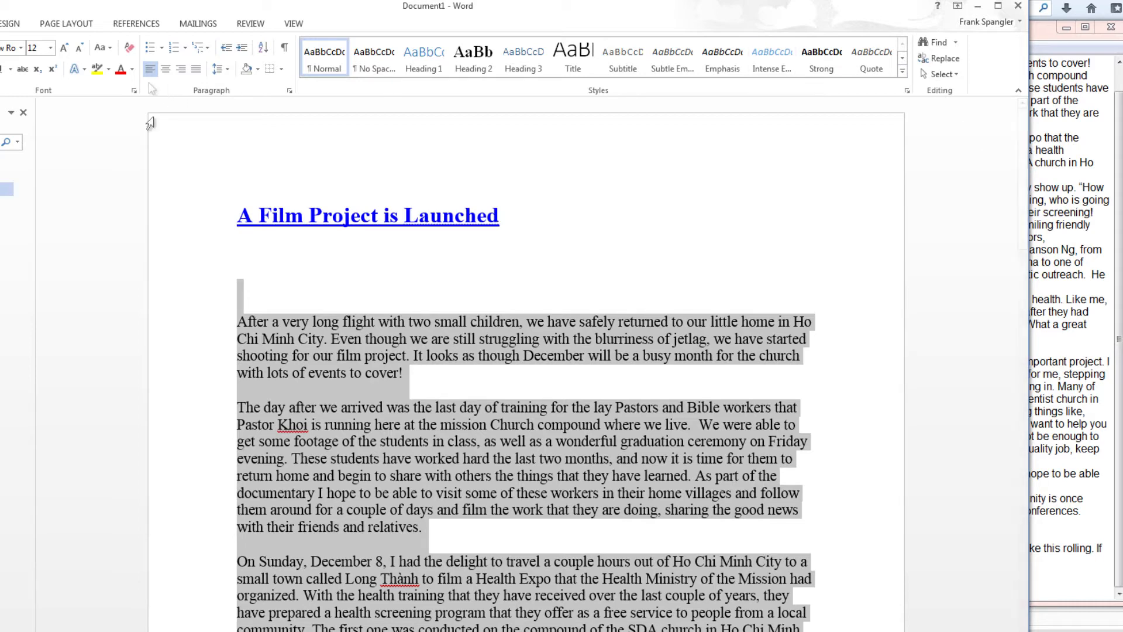
pyautogui.click(236, 217)
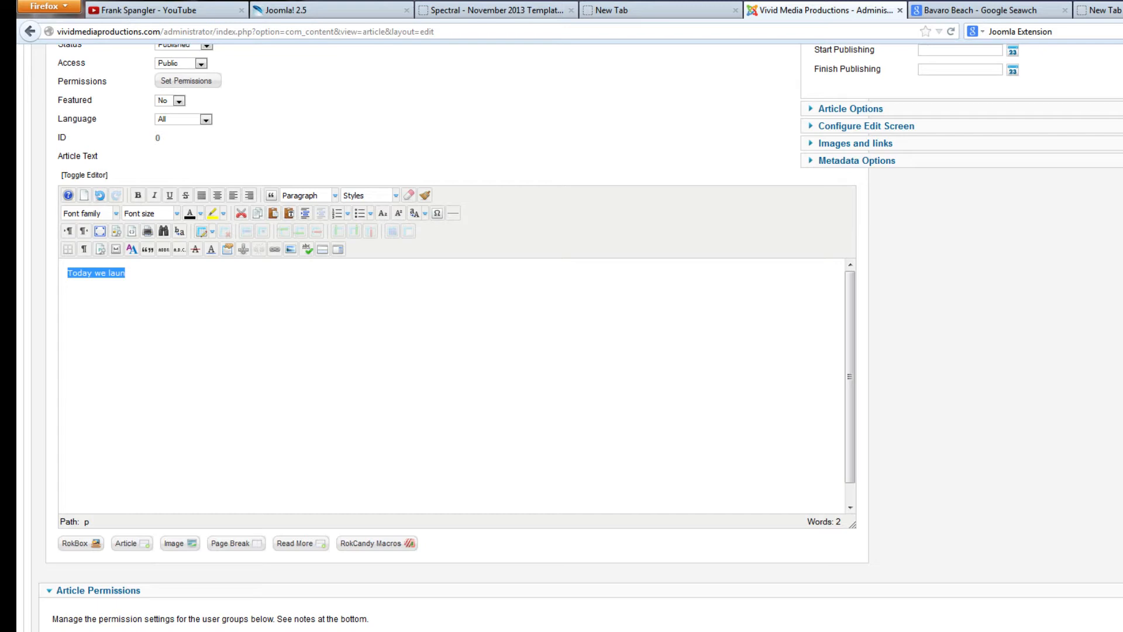
# Copy all the cleaned text from Notepad and paste it over the draft text in the Joomla article editor
pyautogui.hotkey('alt', 'Tab')
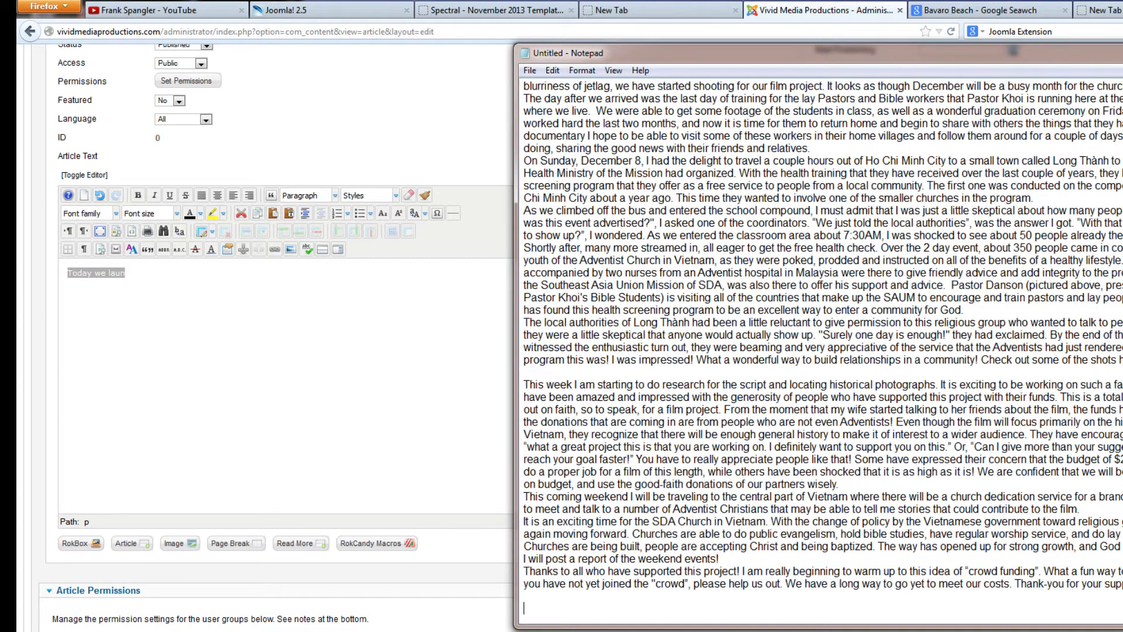
pyautogui.moveTo(1122, 627); pyautogui.dragTo(1122, 631)
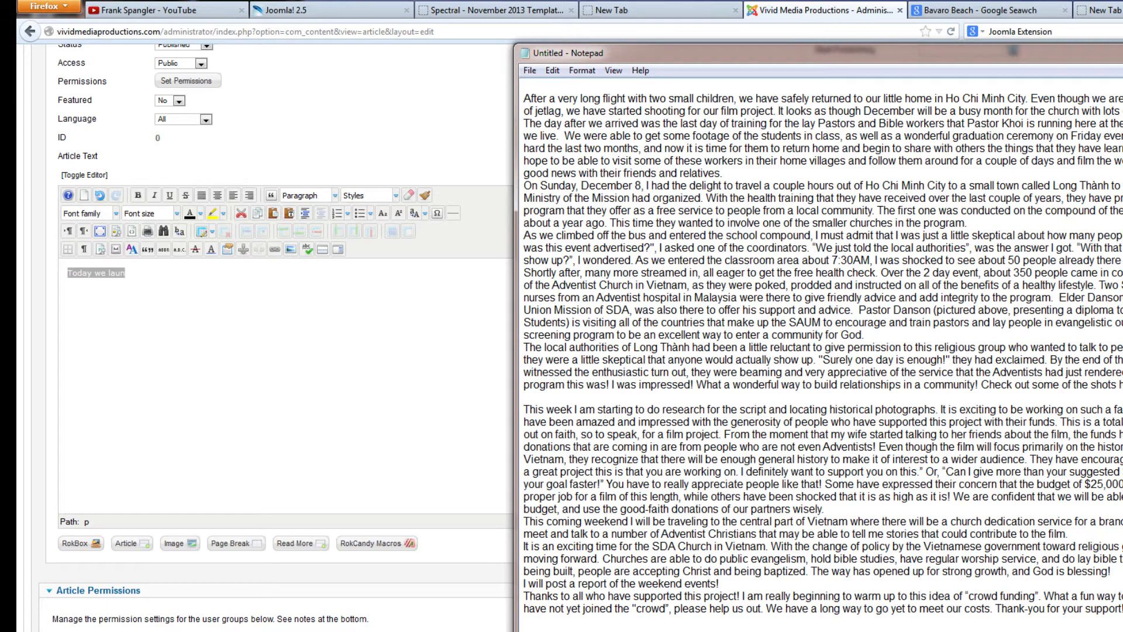
pyautogui.hotkey('ctrl', 'a')
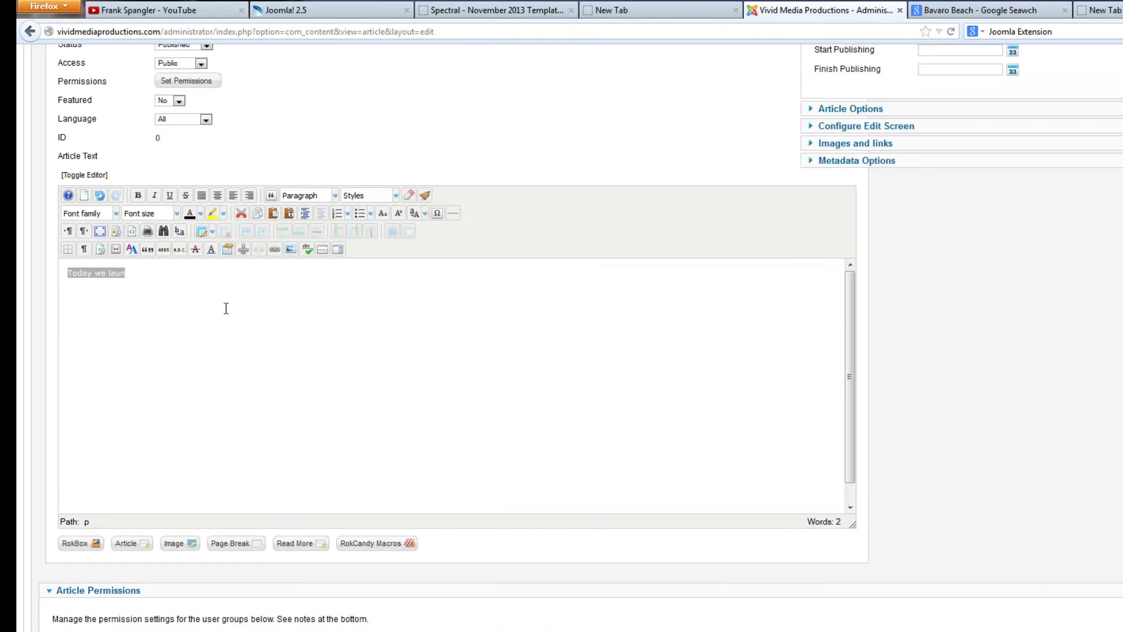
pyautogui.click(225, 309)
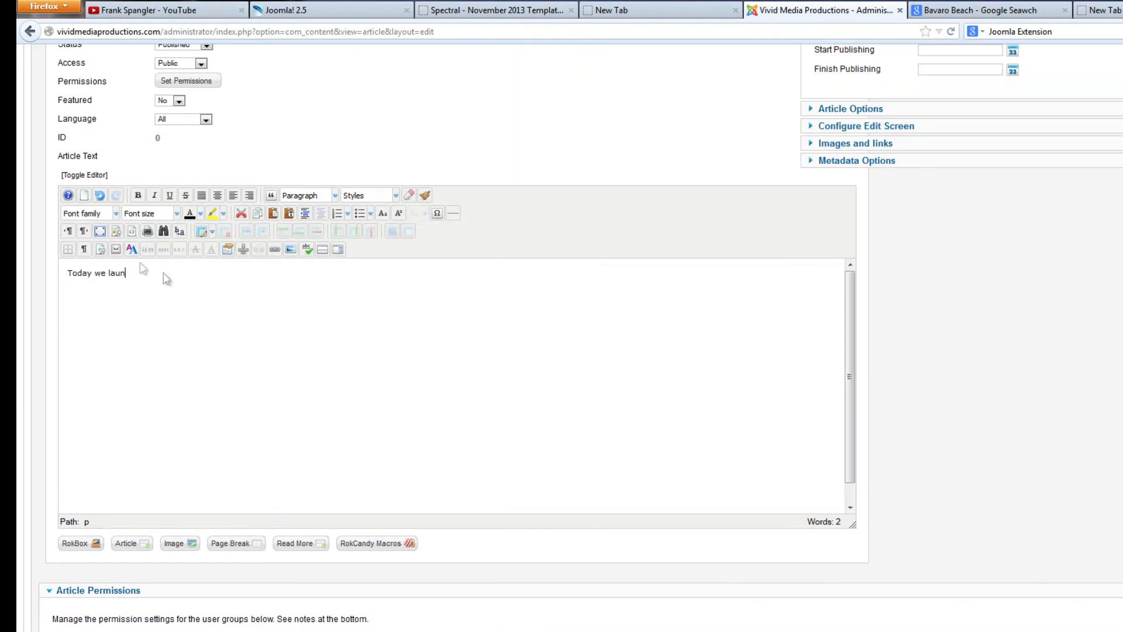
pyautogui.moveTo(142, 272); pyautogui.dragTo(20, 270)
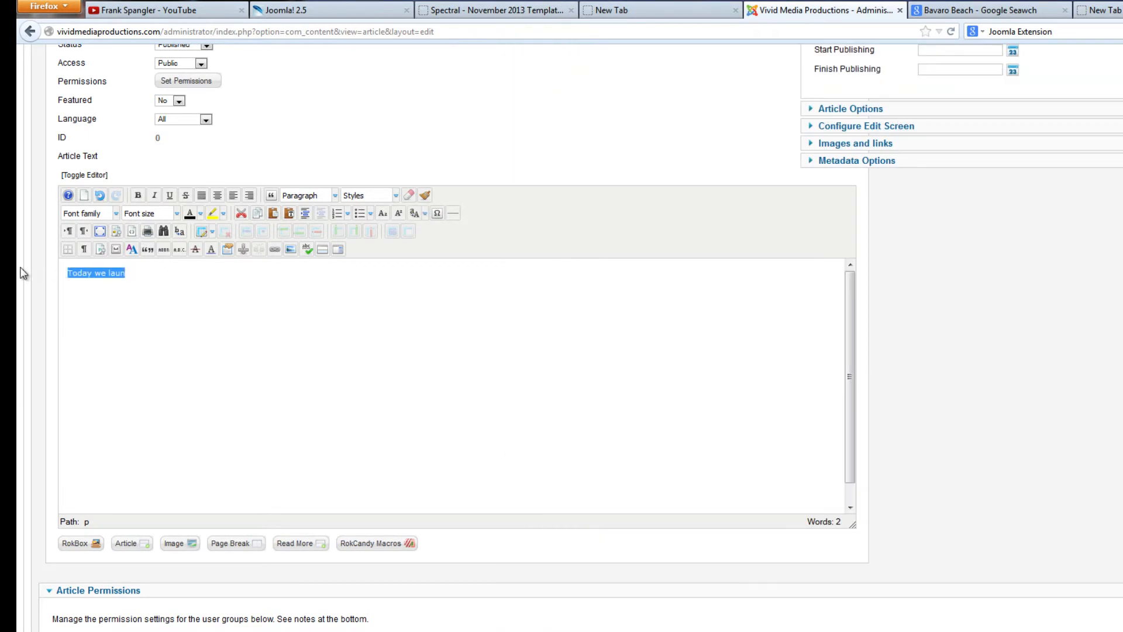
pyautogui.hotkey('ctrl', 'v')
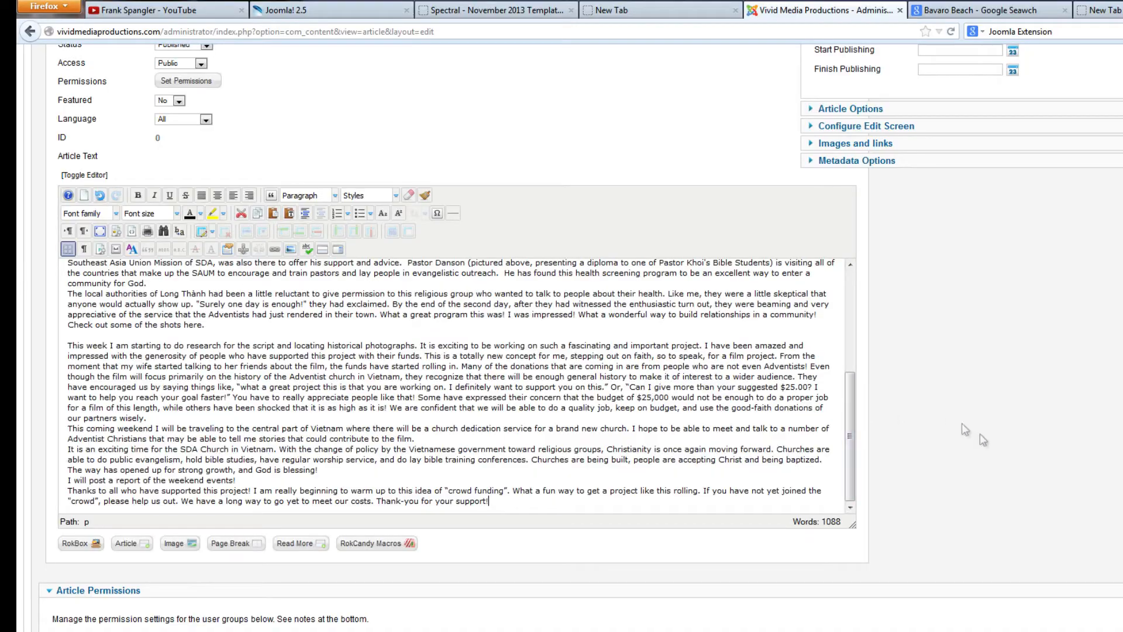
# Enlarge the article text editor area so more of the pasted text fits
pyautogui.moveTo(906, 572); pyautogui.dragTo(726, 537)
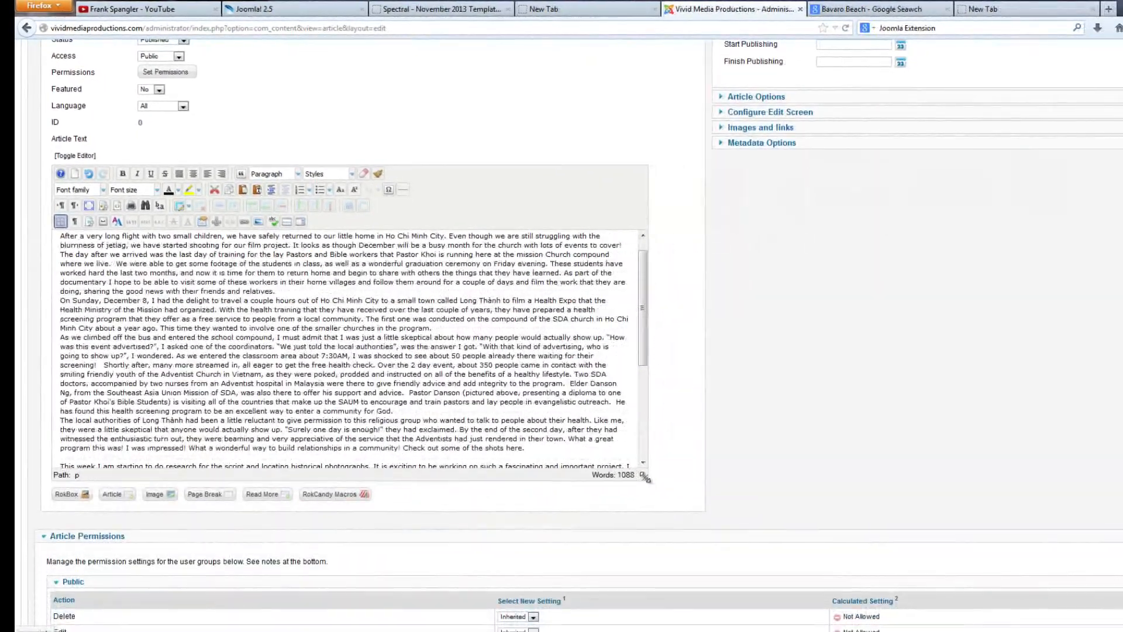
pyautogui.moveTo(646, 479); pyautogui.dragTo(552, 522)
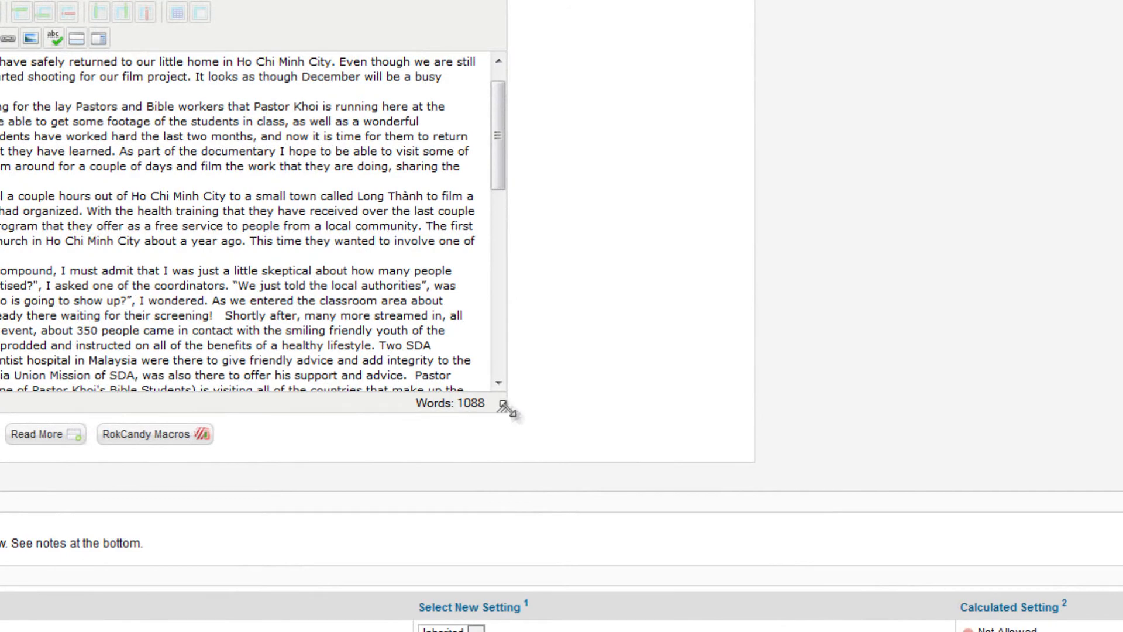
pyautogui.moveTo(504, 412); pyautogui.dragTo(760, 546)
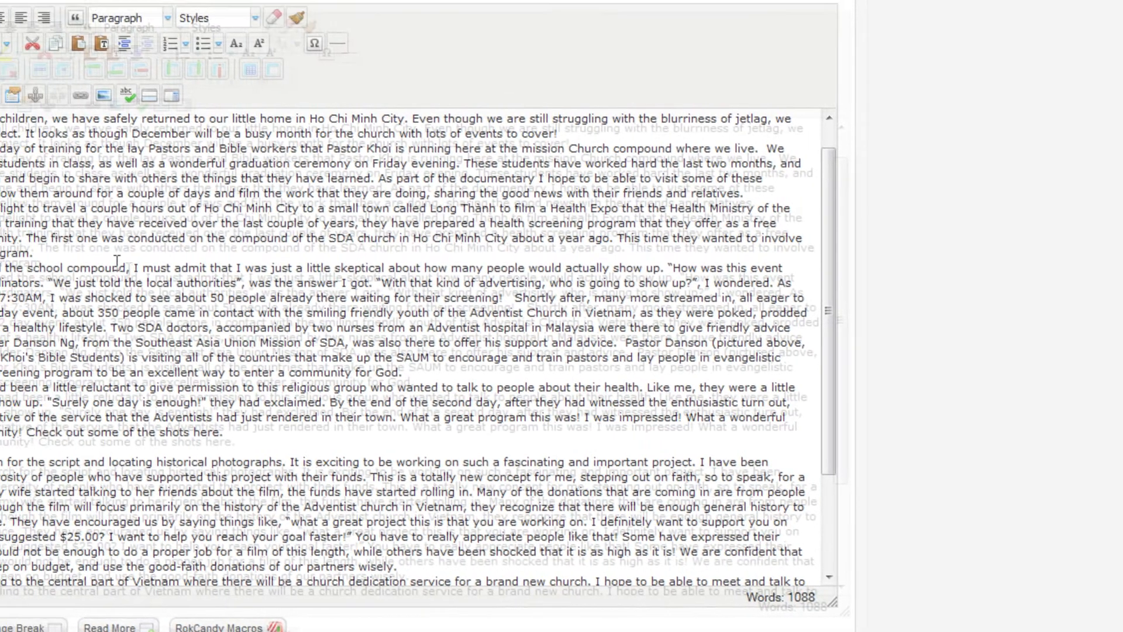
# Set the font size of the entire article text to 12pt
pyautogui.click(46, 200)
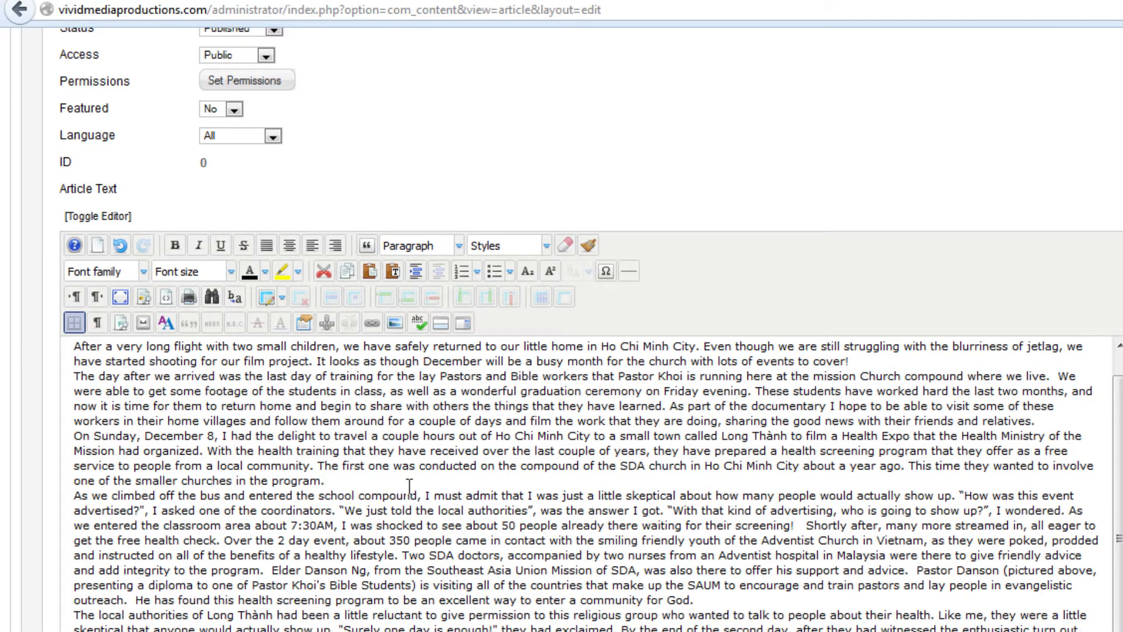
pyautogui.hotkey('ctrl', 'a')
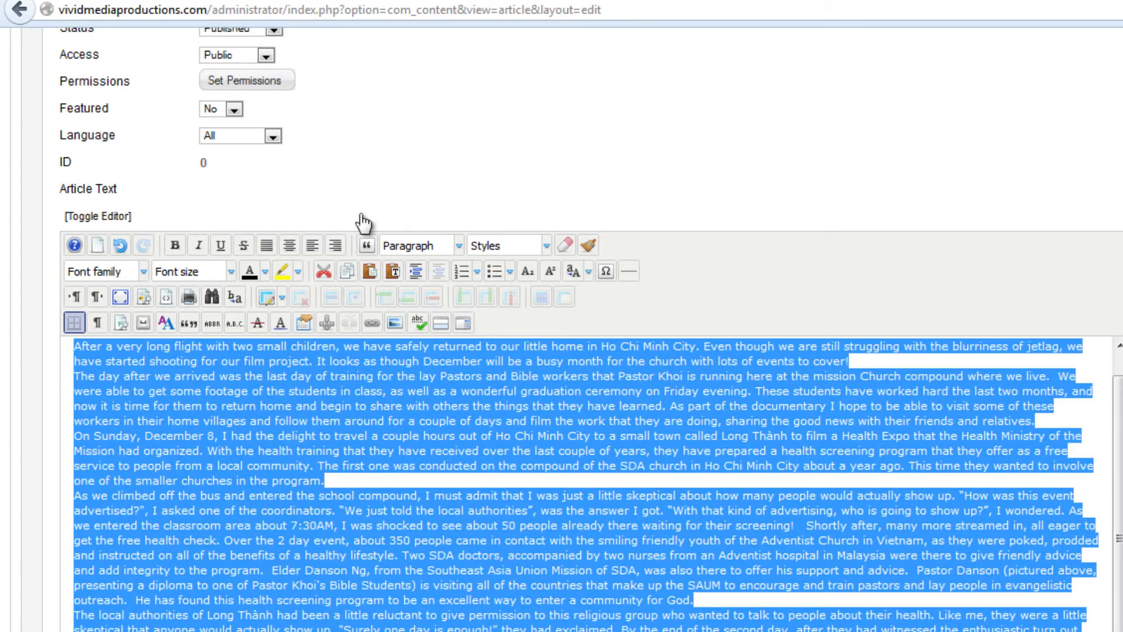
pyautogui.click(231, 271)
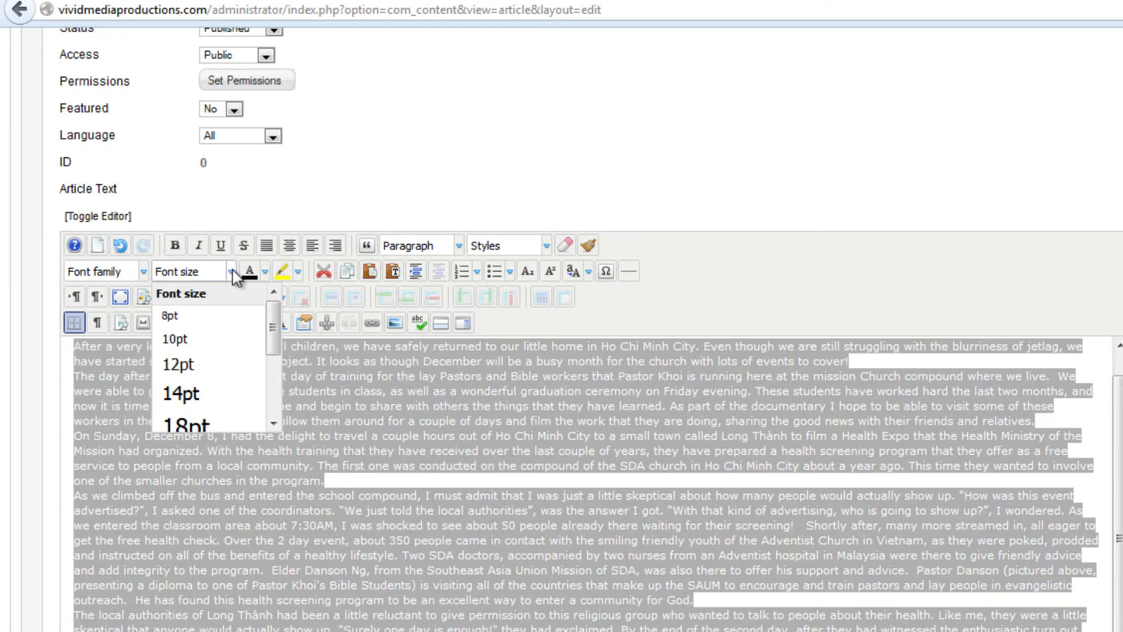
pyautogui.click(206, 368)
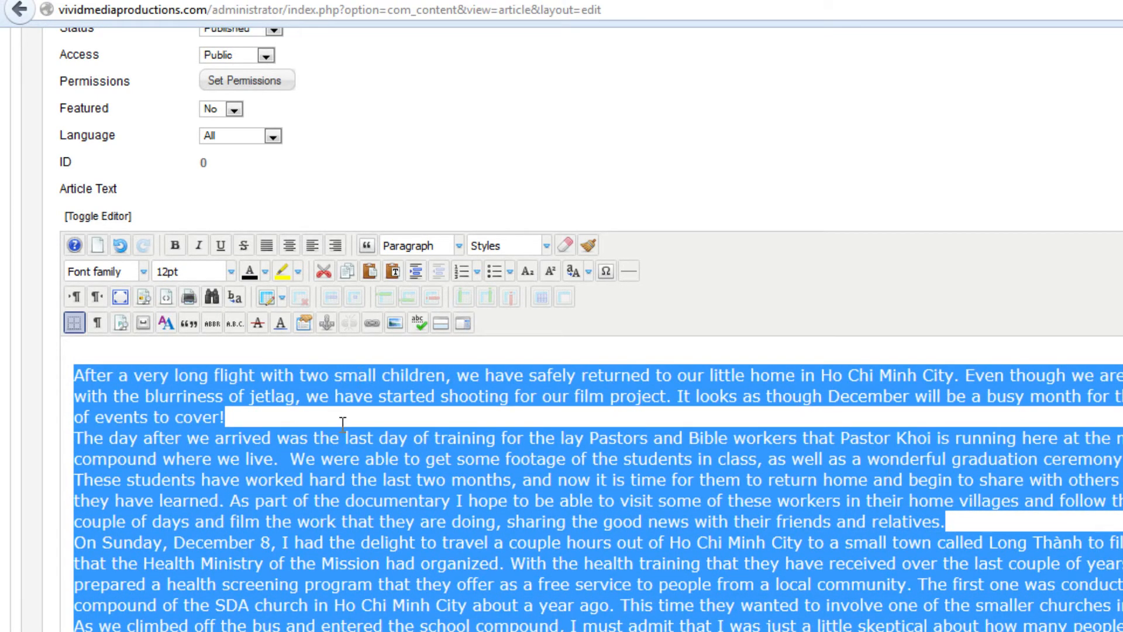
# Insert a blank line after each of the first two paragraphs, ending "events to cover!" and "friends and relatives."
pyautogui.click(343, 417)
pyautogui.press('Return')
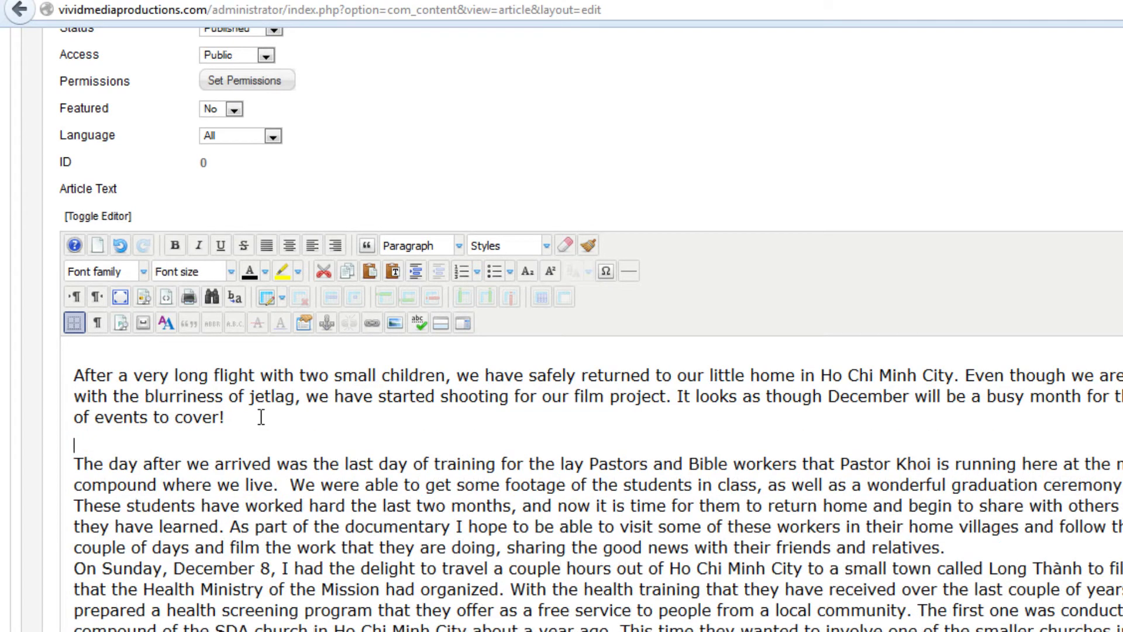
pyautogui.click(950, 550)
pyautogui.press('Return')
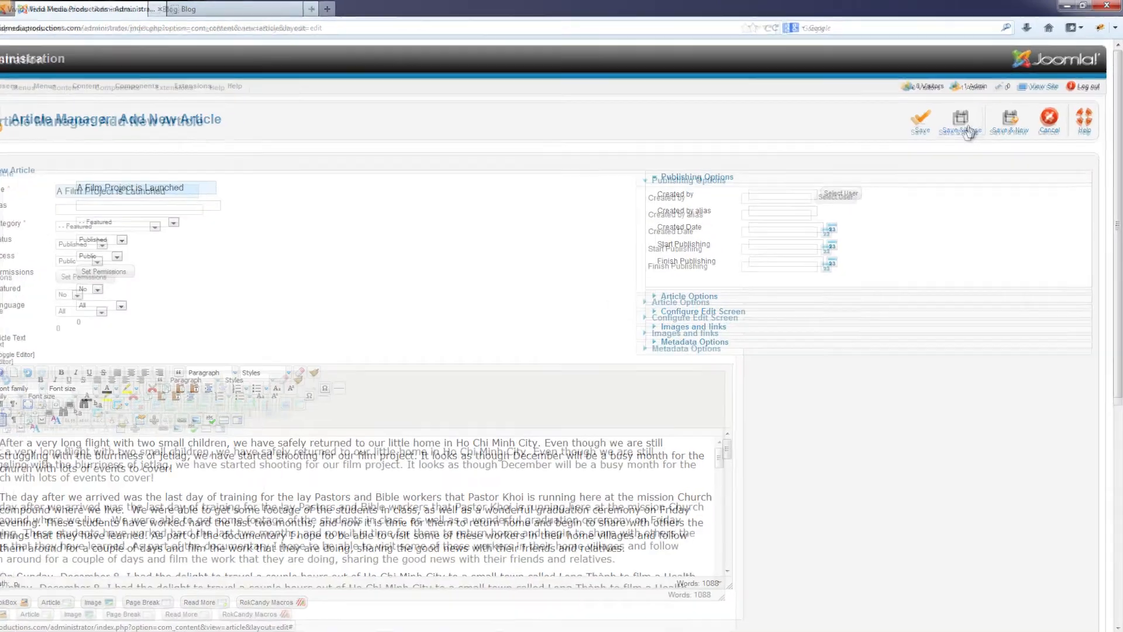
# Save and close the article, and mark "A Film Project is Launched" as featured in the article list
pyautogui.click(967, 128)
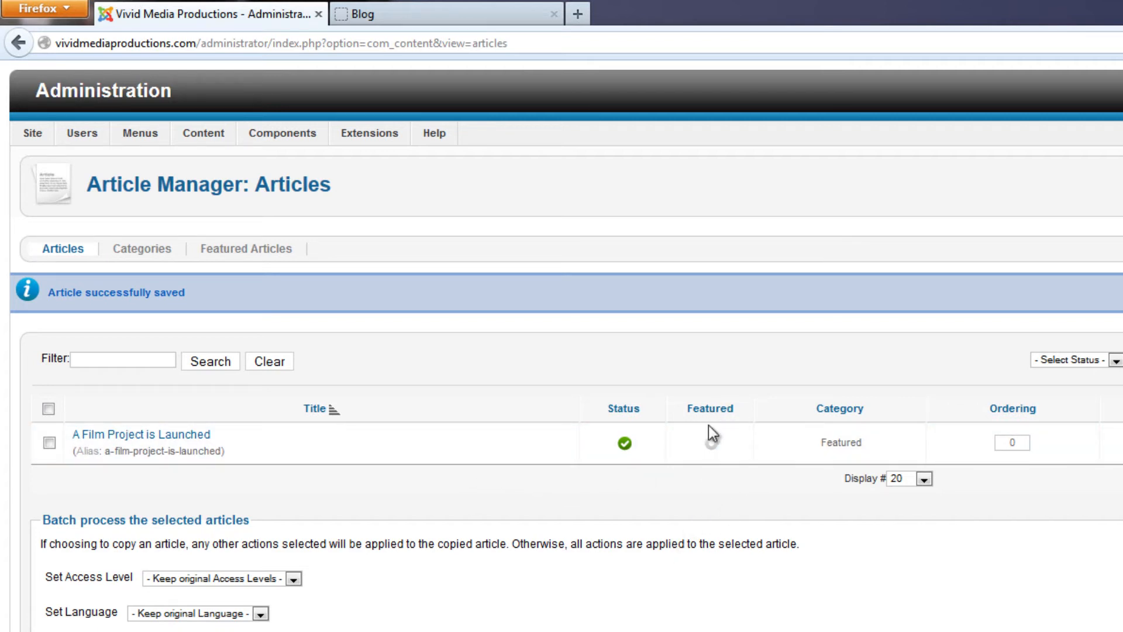
pyautogui.click(711, 445)
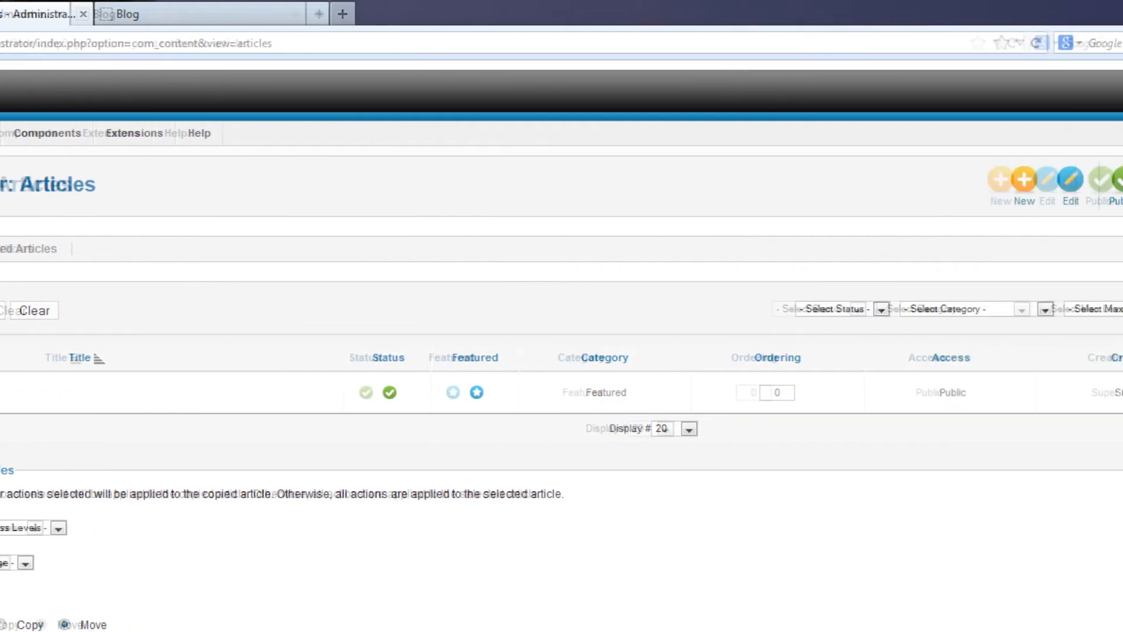
# Open the public site and review how the featured article looks on the home page
pyautogui.click(978, 134)
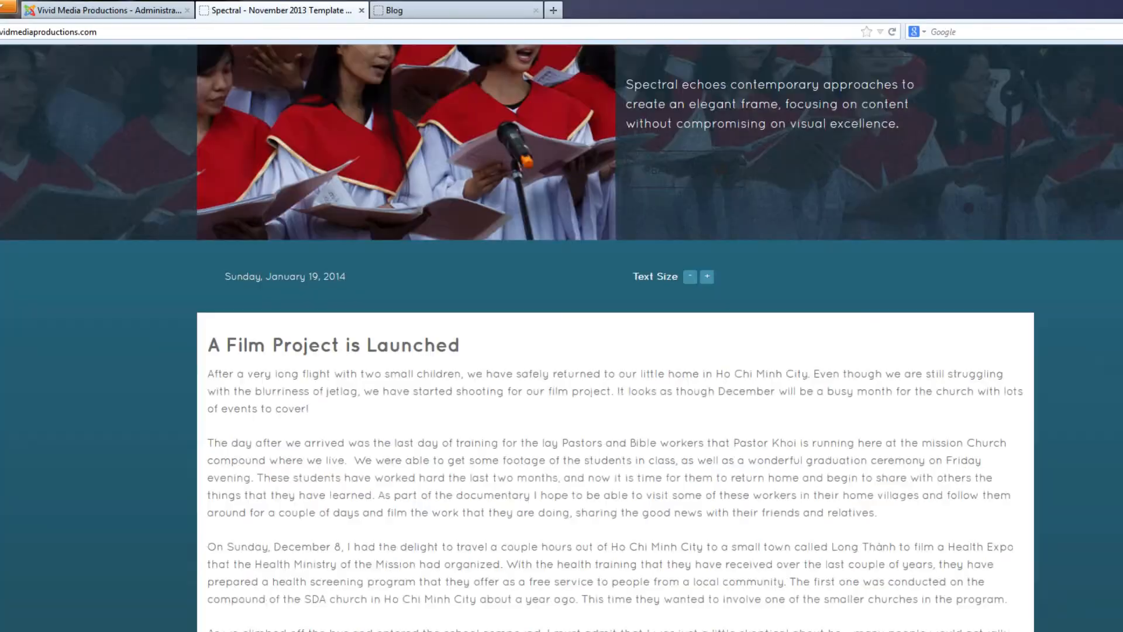
pyautogui.scroll(-2, 562, 338)
pyautogui.scroll(-1, 562, 338)
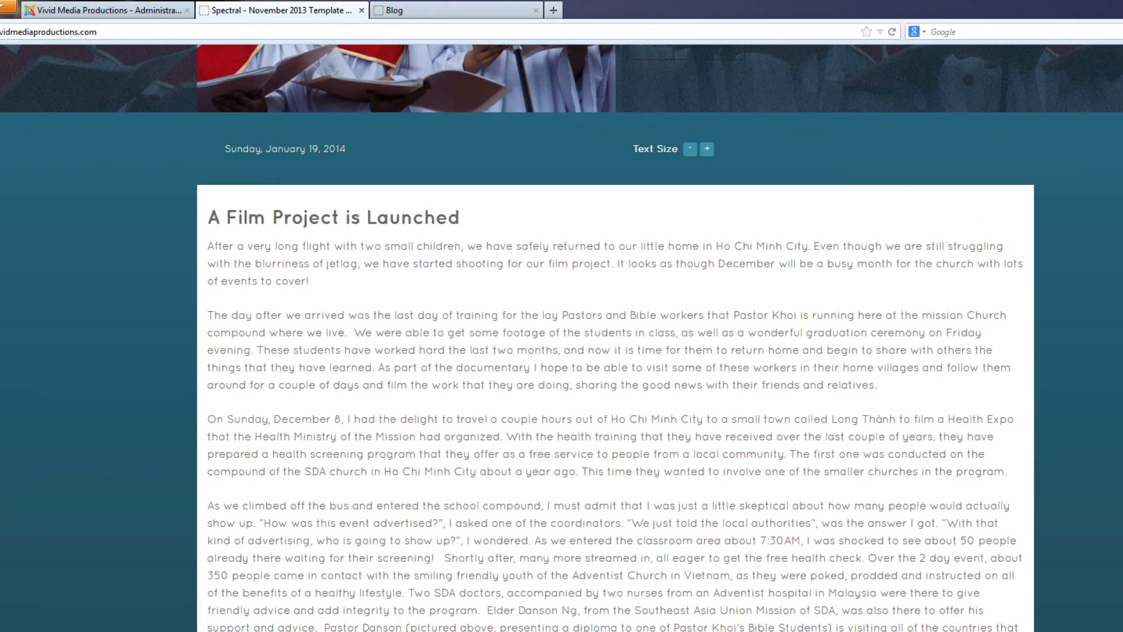
pyautogui.scroll(5, 561, 338)
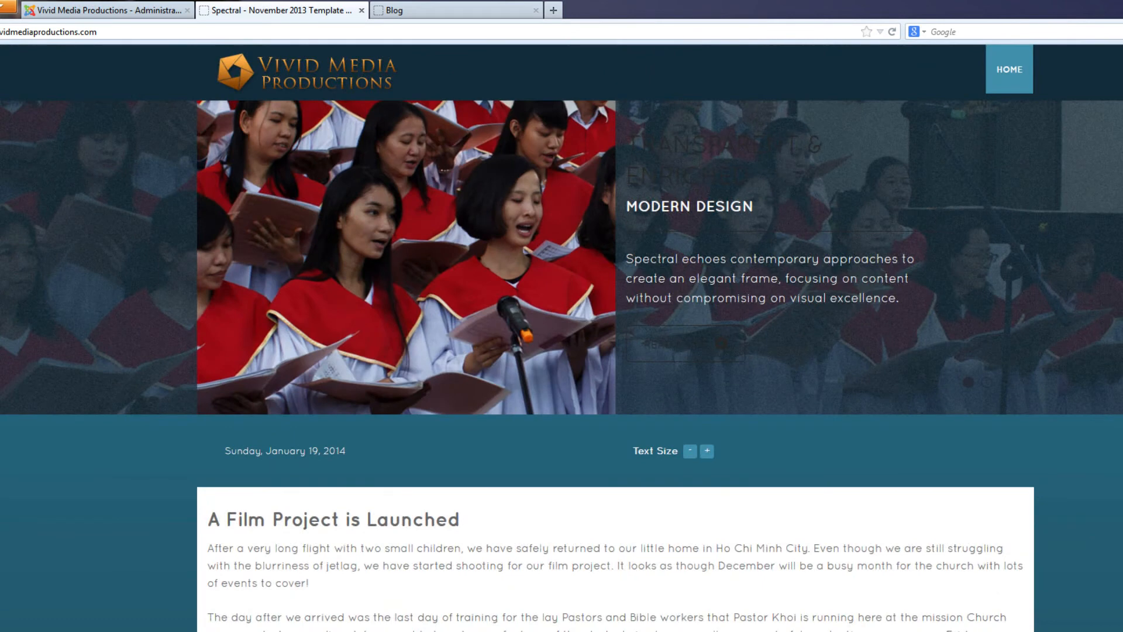
pyautogui.scroll(-3, 562, 338)
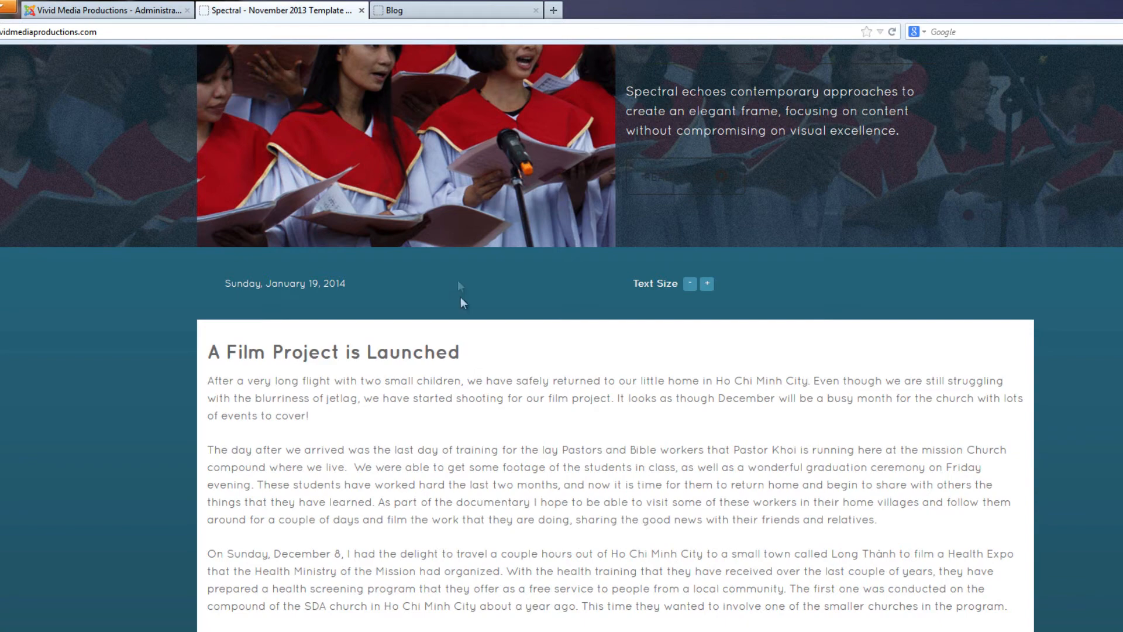
# Return to the article's edit page, set Show Title to Hide in its article options, and save it
pyautogui.click(109, 10)
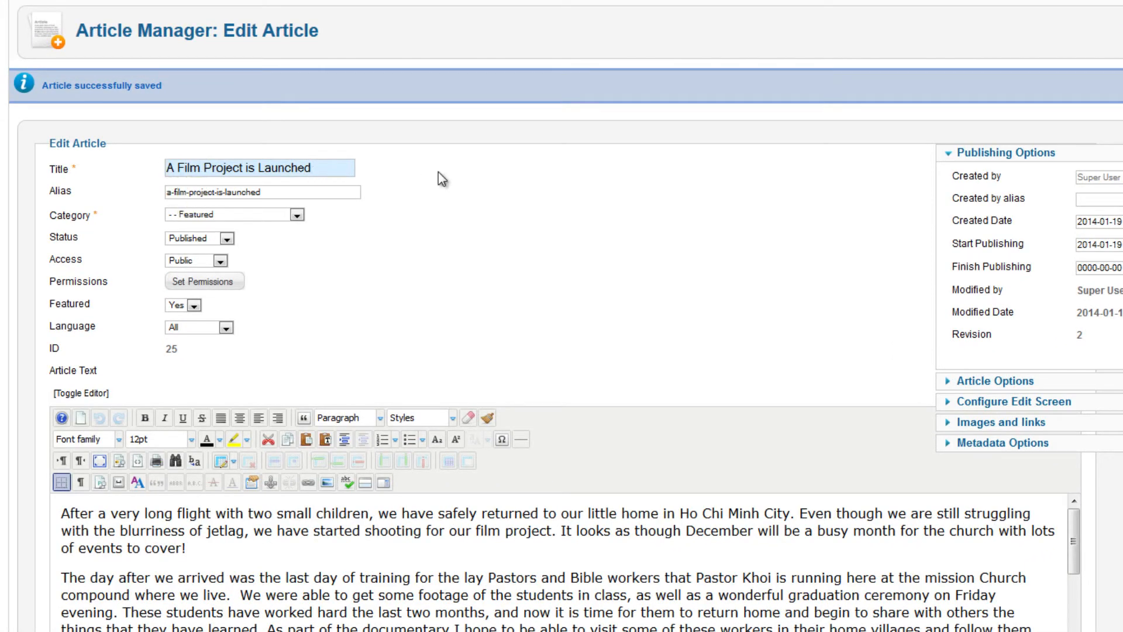
pyautogui.click(948, 383)
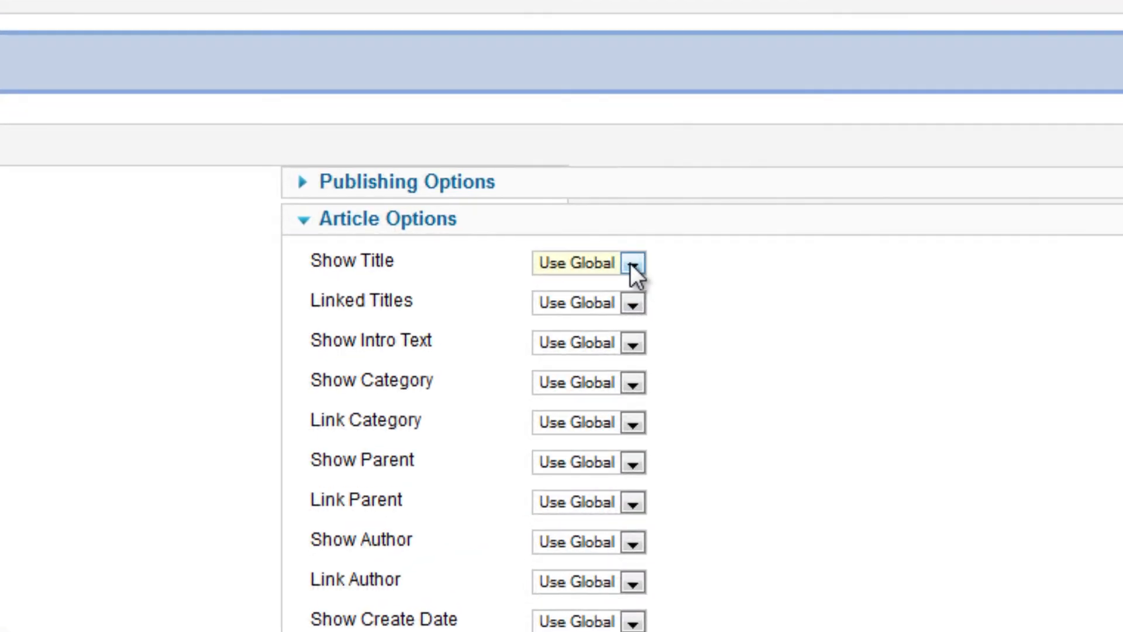
pyautogui.click(631, 263)
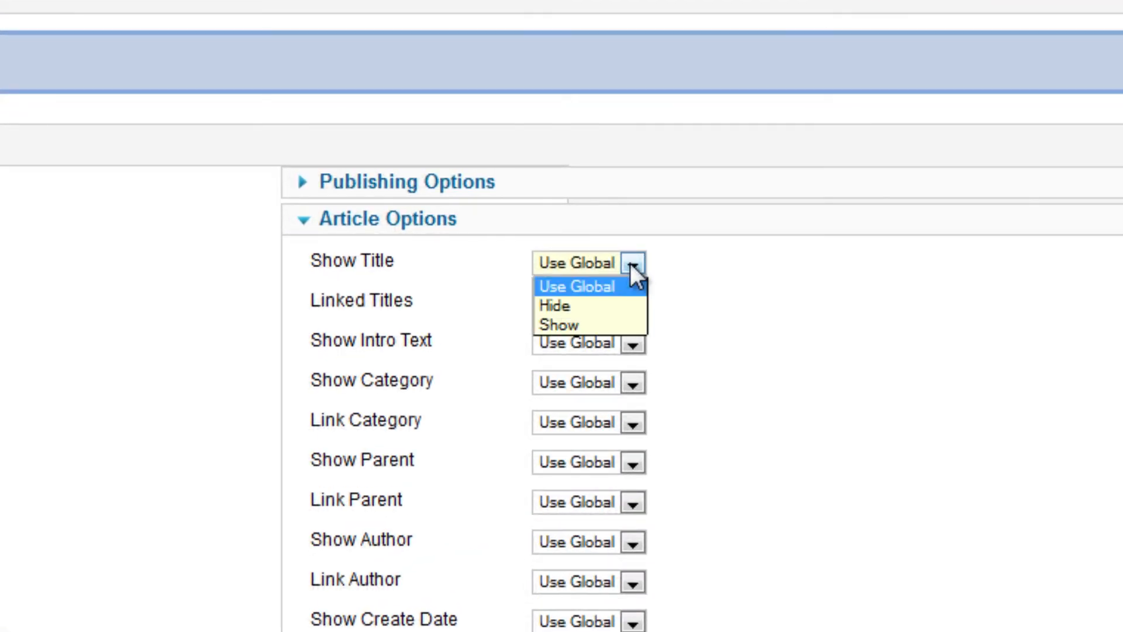
pyautogui.click(578, 307)
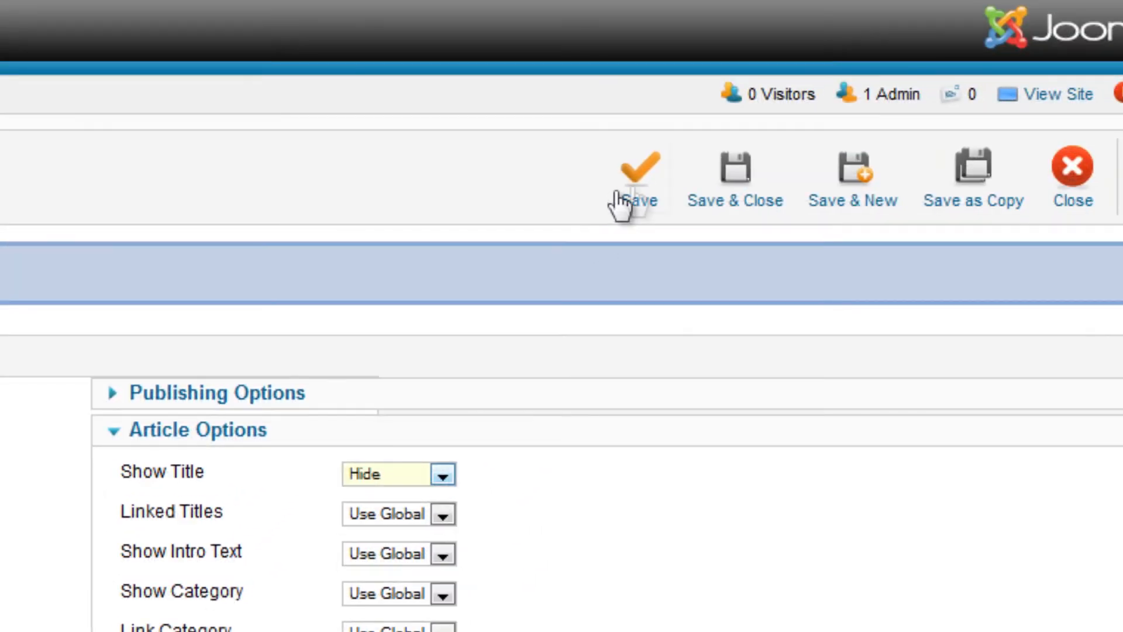
pyautogui.click(648, 183)
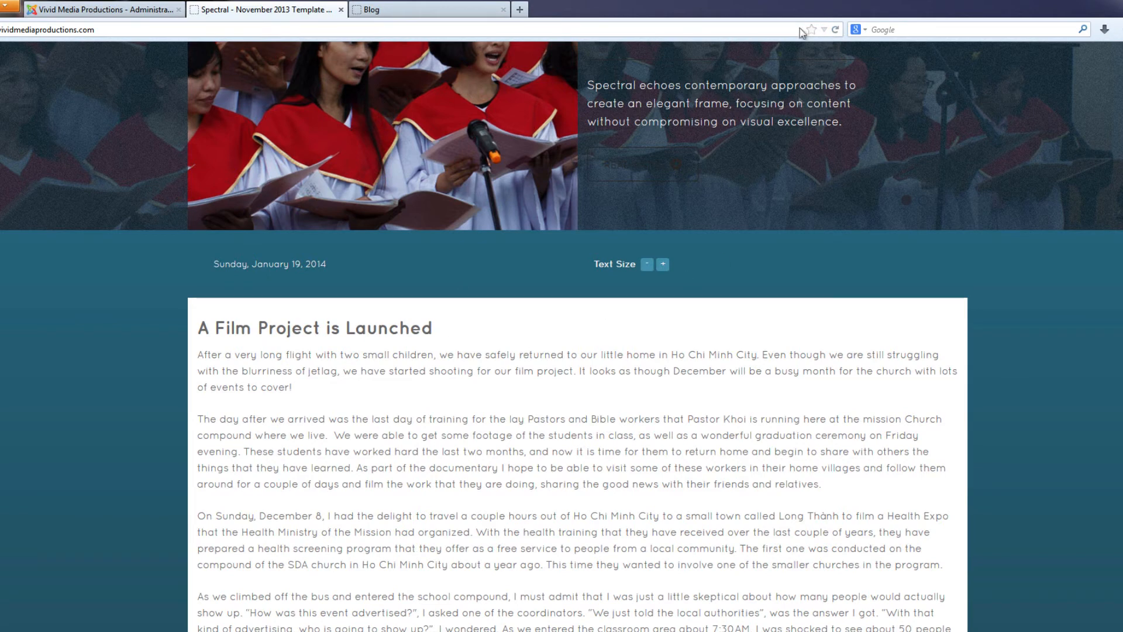
# Go back from the public site to the article's edit page, and save and close the article
pyautogui.click(120, 9)
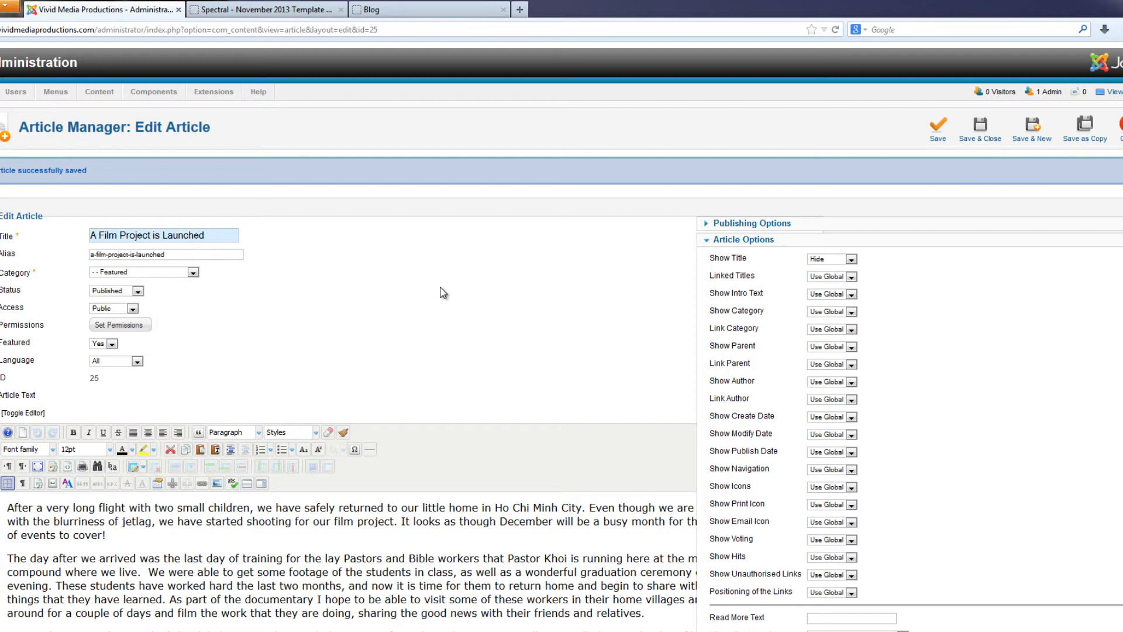
pyautogui.moveTo(757, 260)
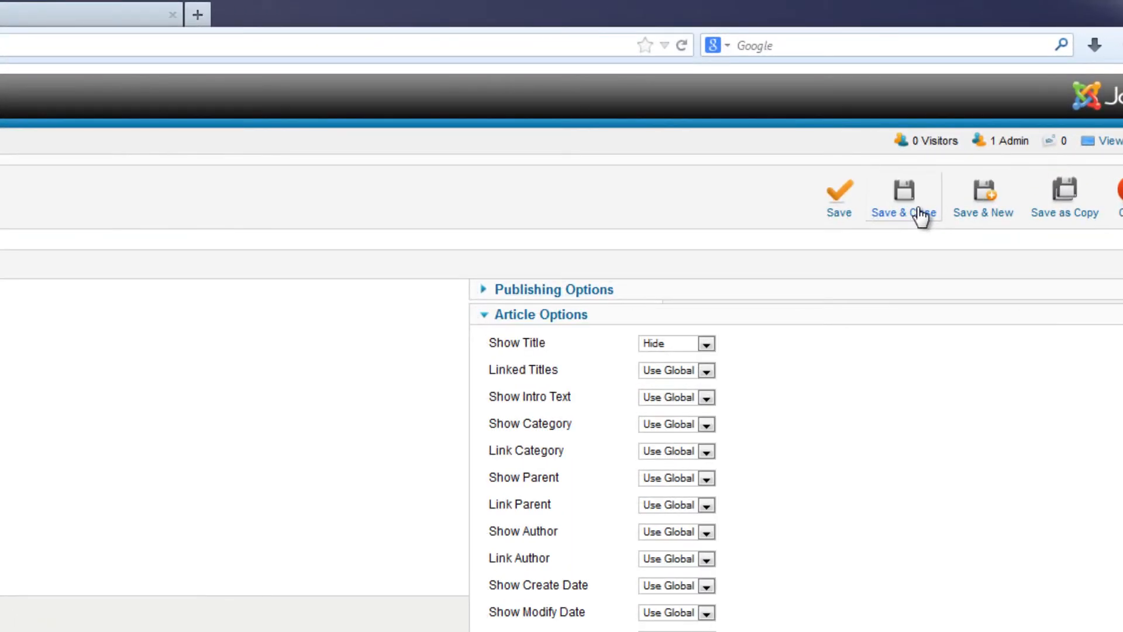
pyautogui.click(921, 215)
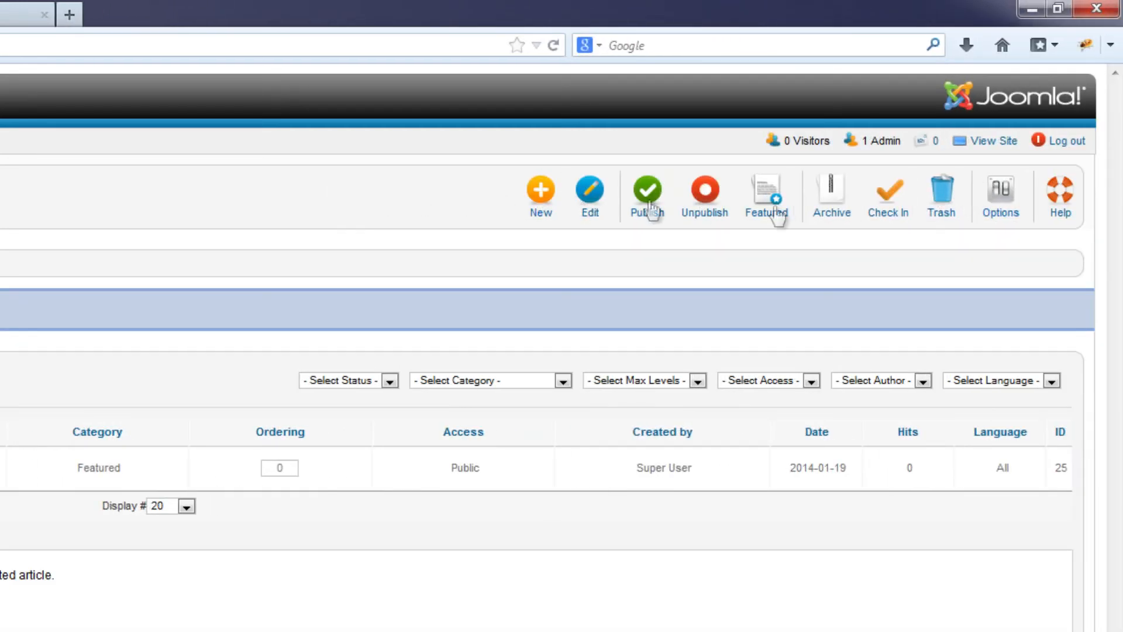
# Set Show Title to Hide for all articles in the Article Manager options and save the settings
pyautogui.click(999, 204)
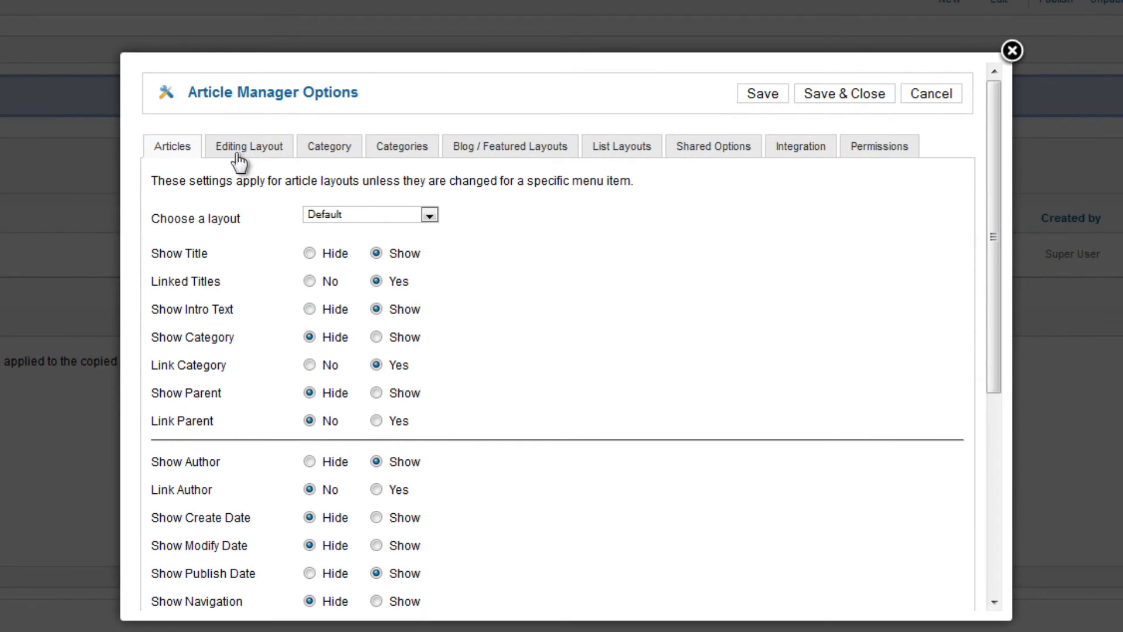
pyautogui.click(237, 154)
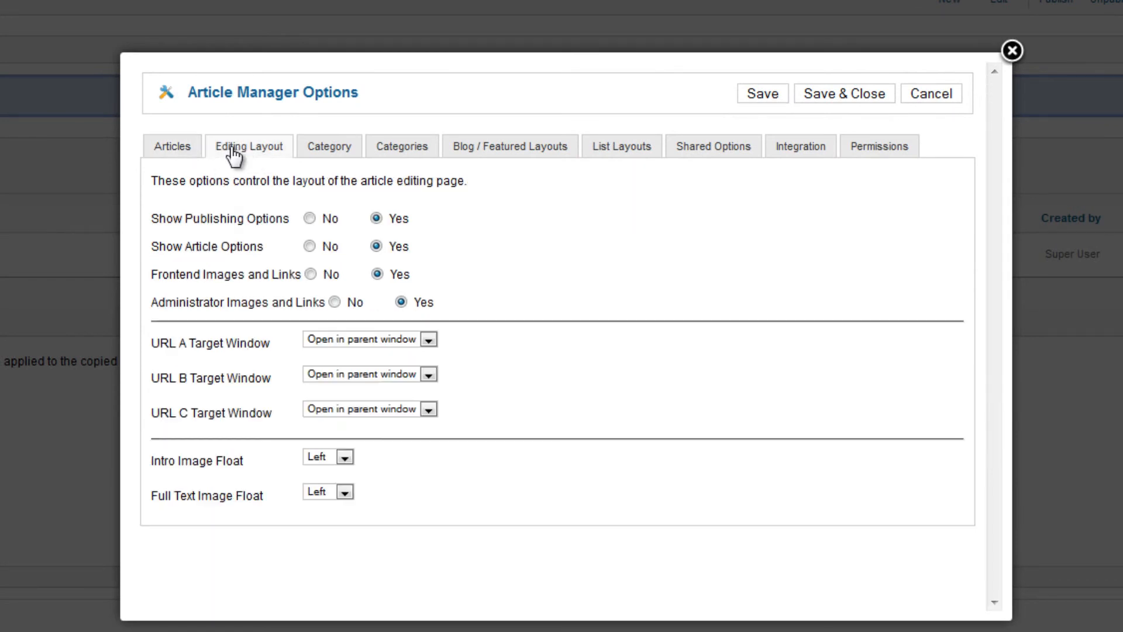
pyautogui.click(177, 155)
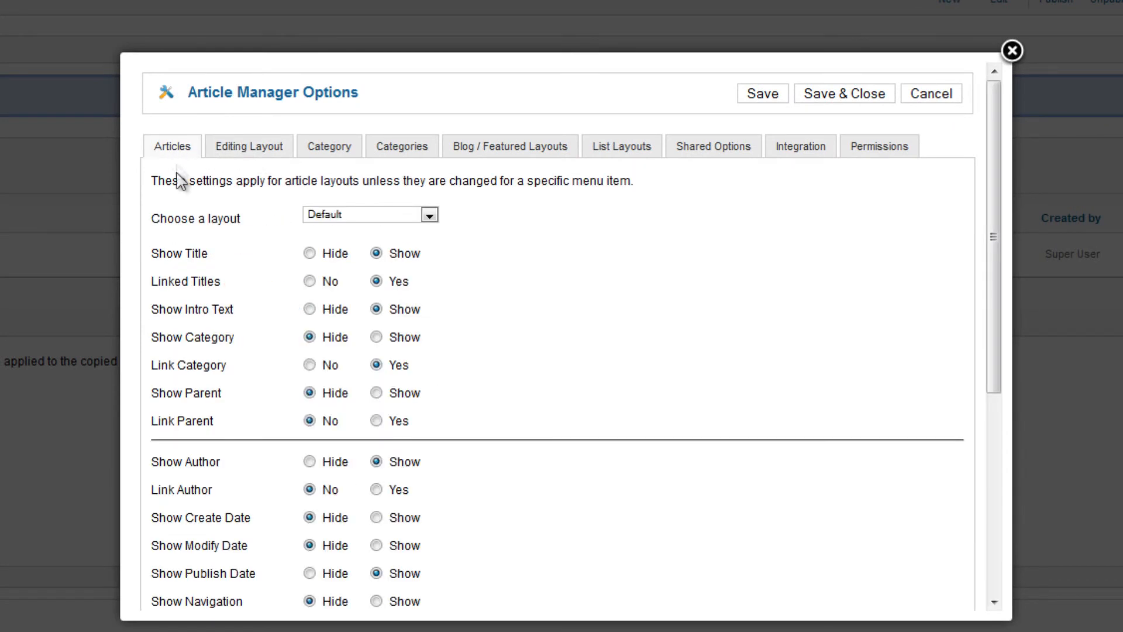
pyautogui.click(310, 254)
pyautogui.click(763, 95)
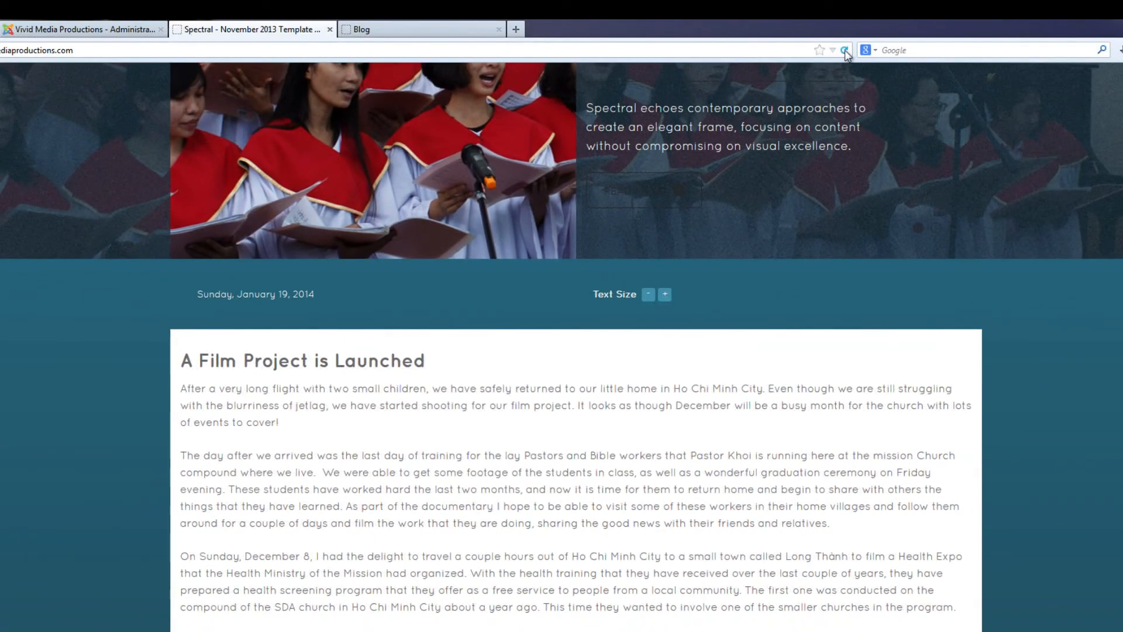
# Reload the public site to check the article title, and reopen the Article Manager options to save them again
pyautogui.click(844, 50)
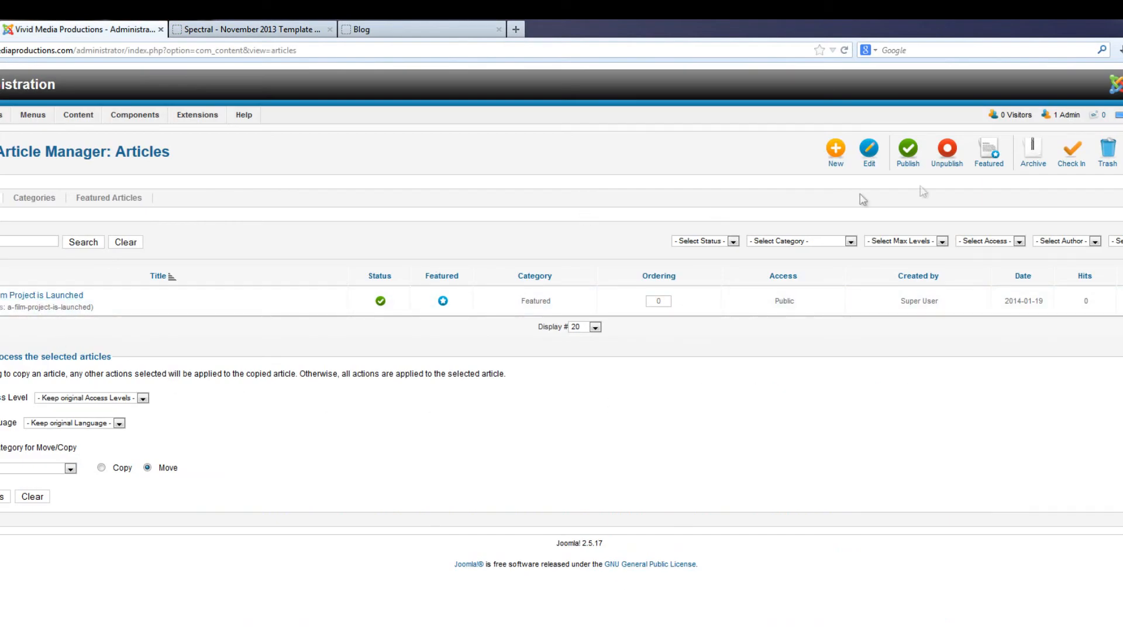
pyautogui.click(1122, 152)
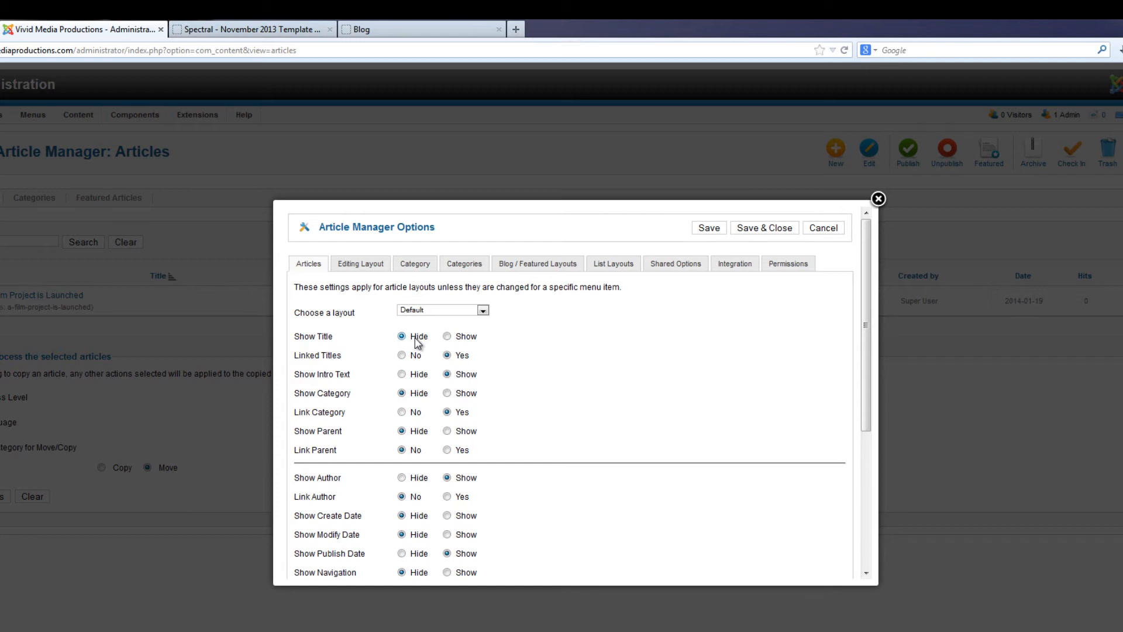
pyautogui.click(711, 231)
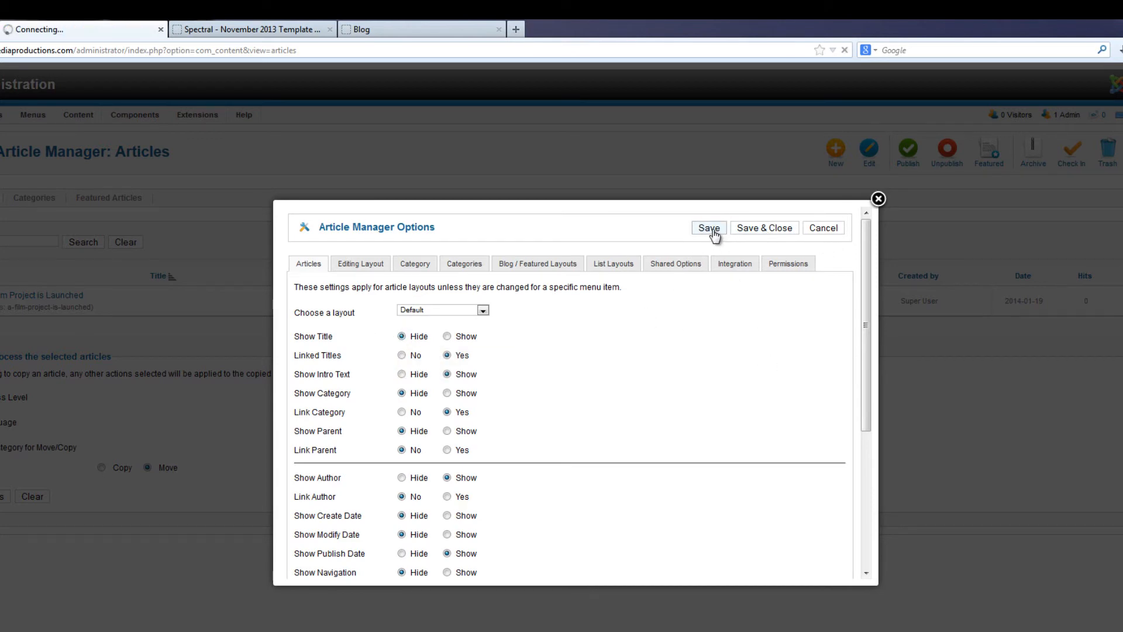
# Save and close the options, open the article "A Film Project is Launched", and add the line "Today We Launched a Film Project" above its text
pyautogui.click(765, 265)
pyautogui.click(53, 297)
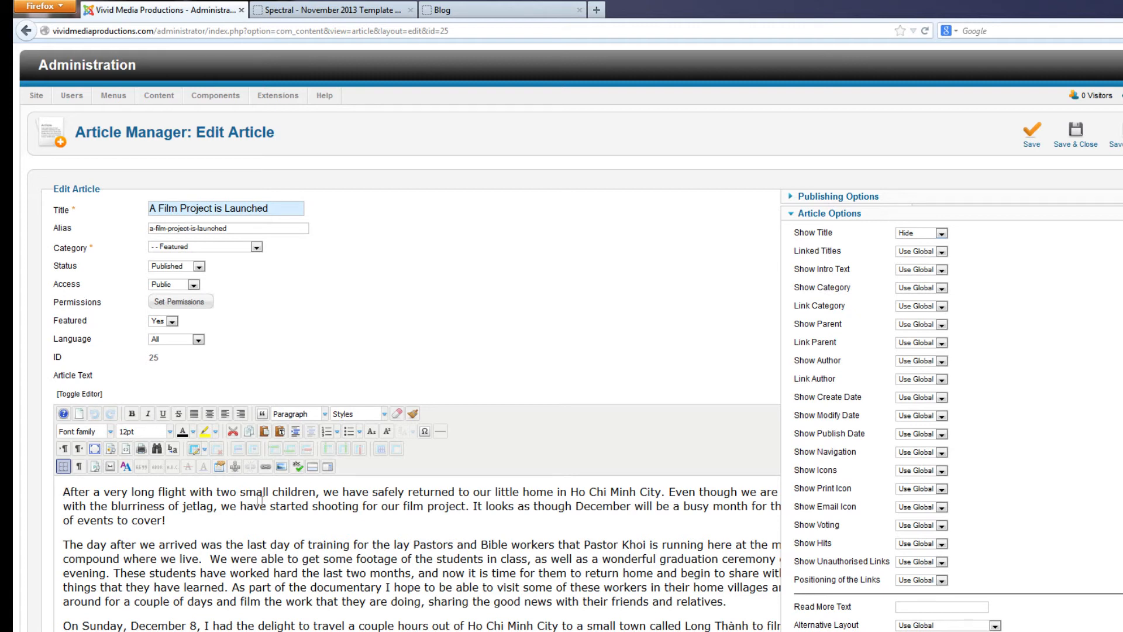
pyautogui.write('Today We Launched a Film Project')
pyautogui.press('Return')
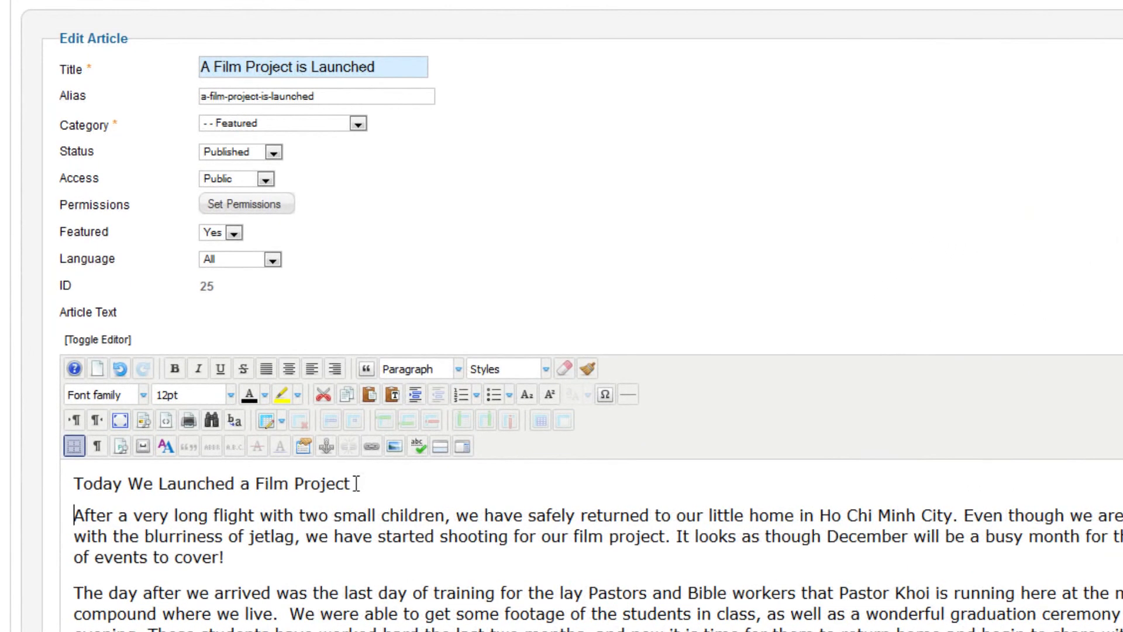
# Set the "Today We Launched a Film Project" line to 18pt and look through the available font families
pyautogui.moveTo(356, 483); pyautogui.dragTo(37, 477)
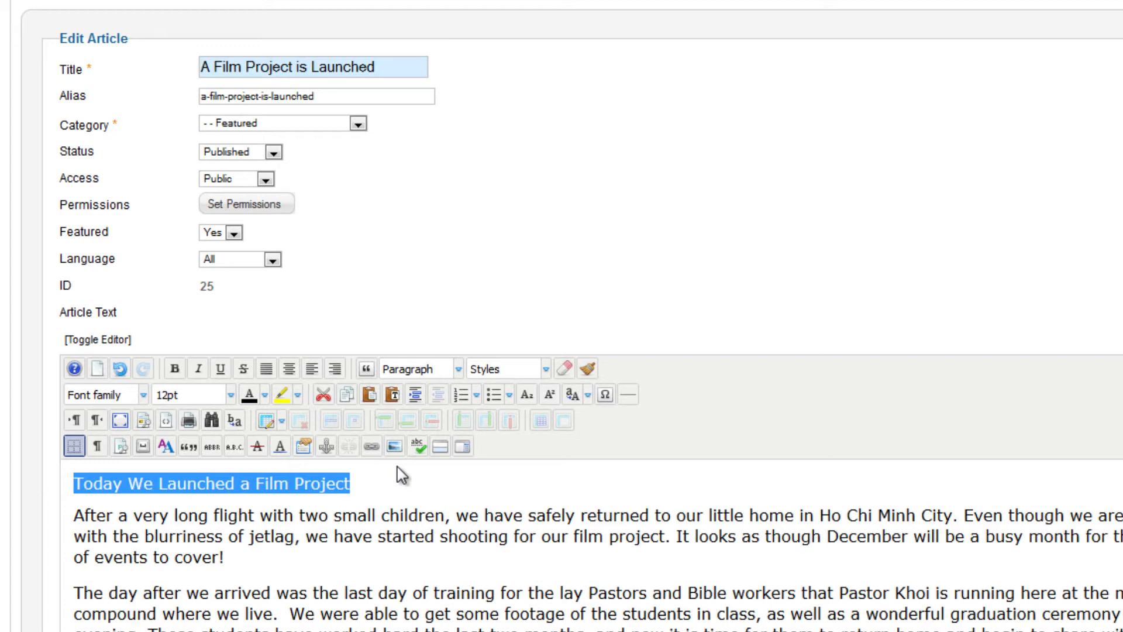
pyautogui.click(232, 396)
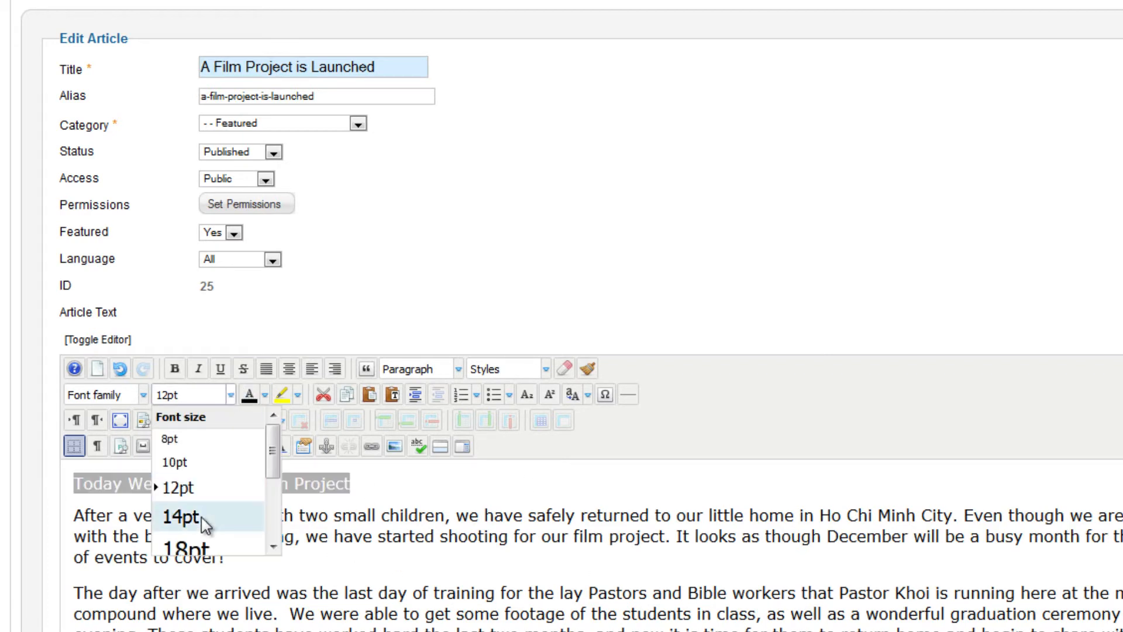
pyautogui.click(199, 545)
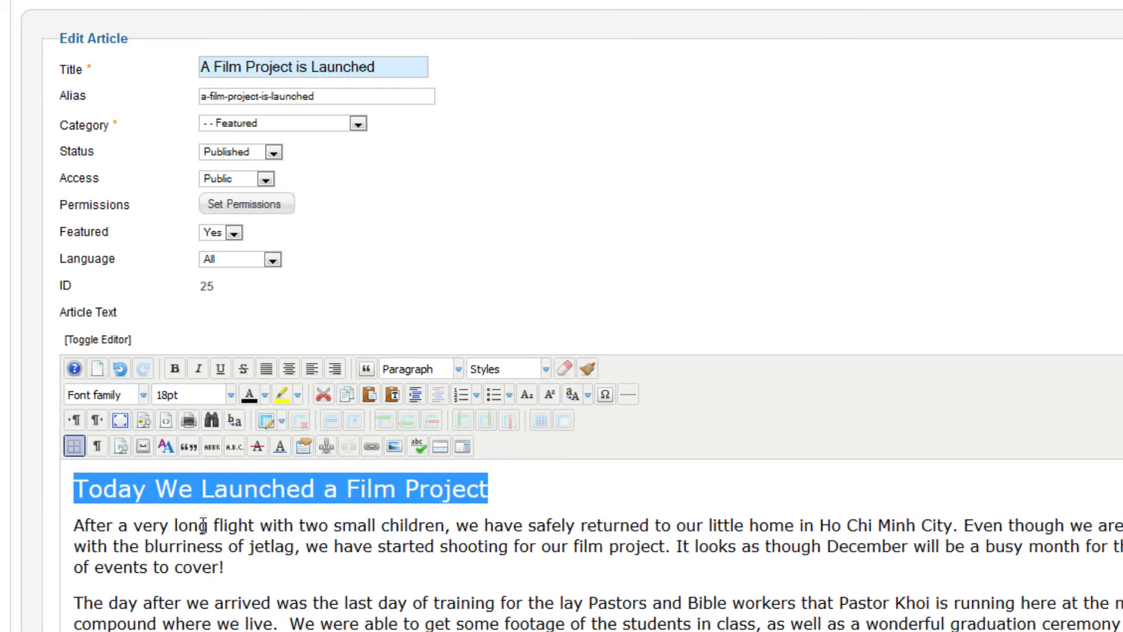
pyautogui.click(143, 394)
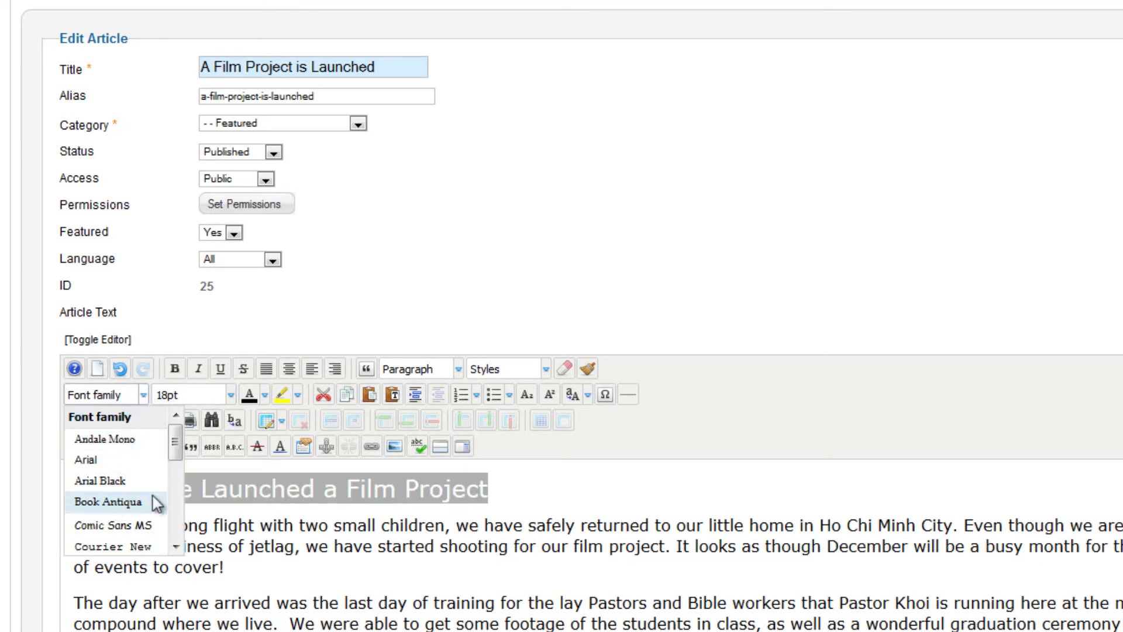
pyautogui.click(554, 477)
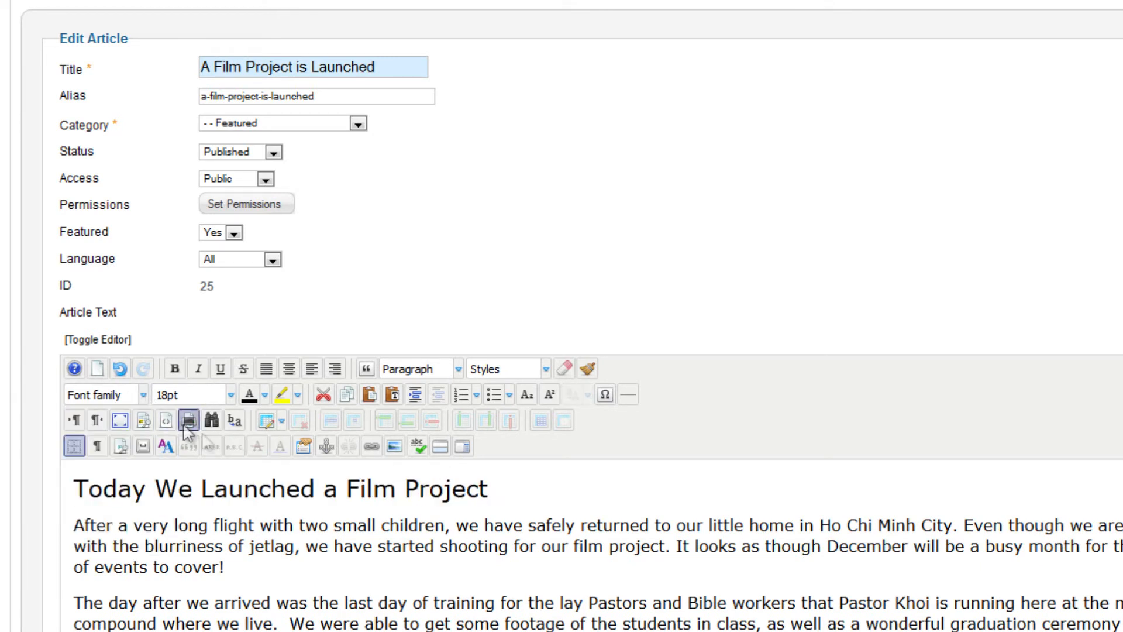
# Change the text colour of the "Today We Launched a Film Project" line to dark red
pyautogui.moveTo(507, 490); pyautogui.dragTo(3, 471)
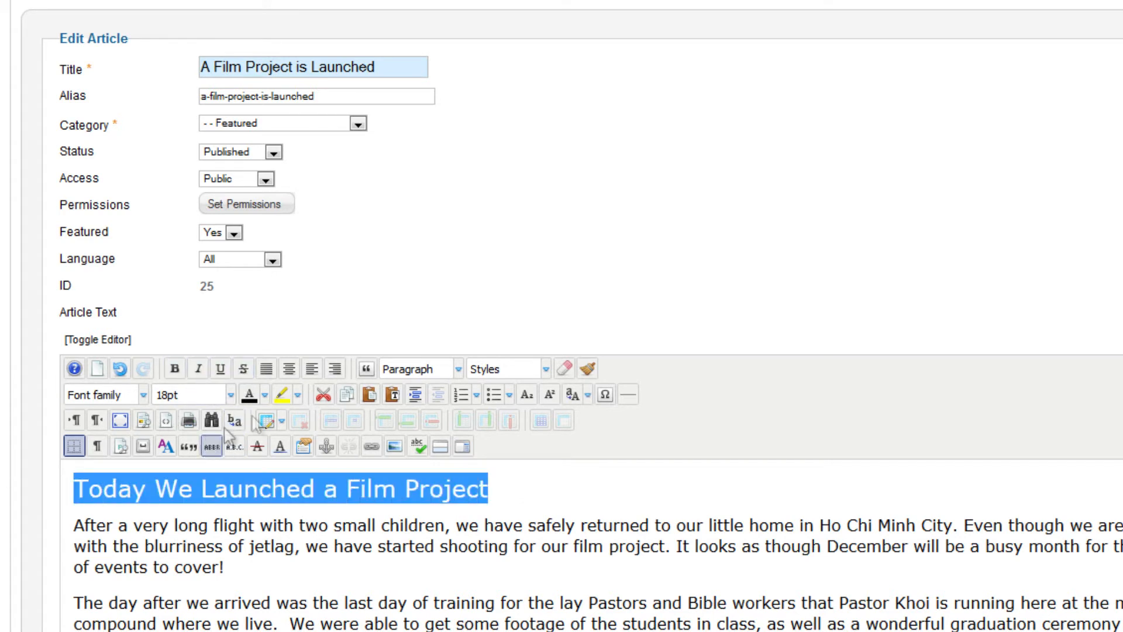
pyautogui.click(265, 395)
pyautogui.click(248, 432)
pyautogui.click(541, 547)
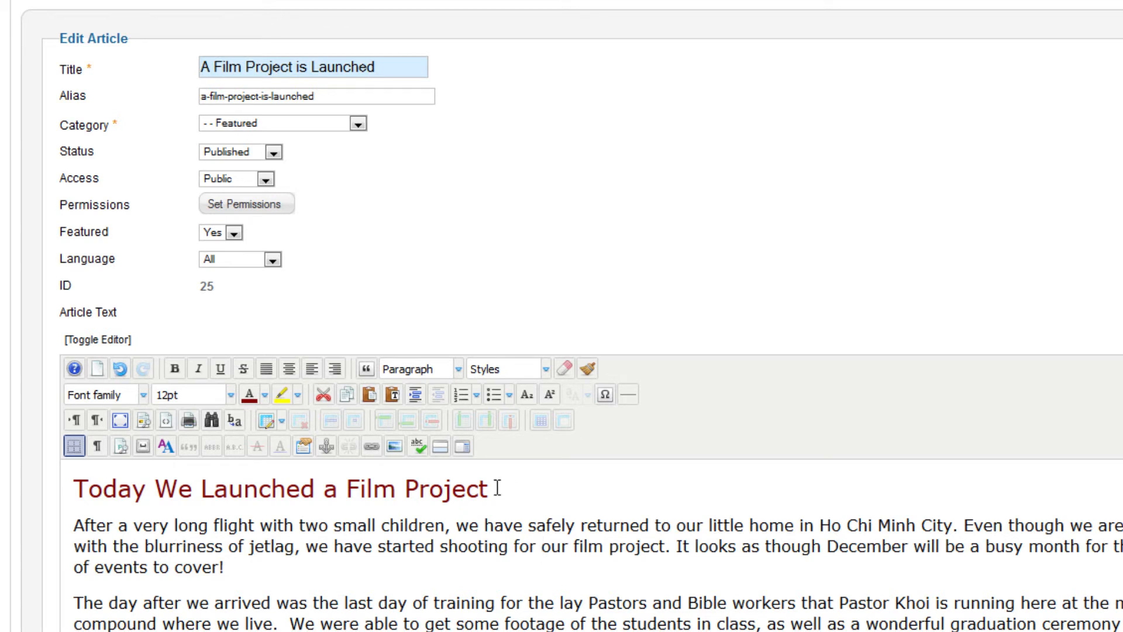
# Undo the size and colour changes on the "Today We Launched a Film Project" line and clear its formatting
pyautogui.click(588, 492)
pyautogui.tripleClick(572, 486)
pyautogui.hotkey('ctrl', 'z')
pyautogui.hotkey('ctrl', 'y')
pyautogui.hotkey('ctrl', 'z')
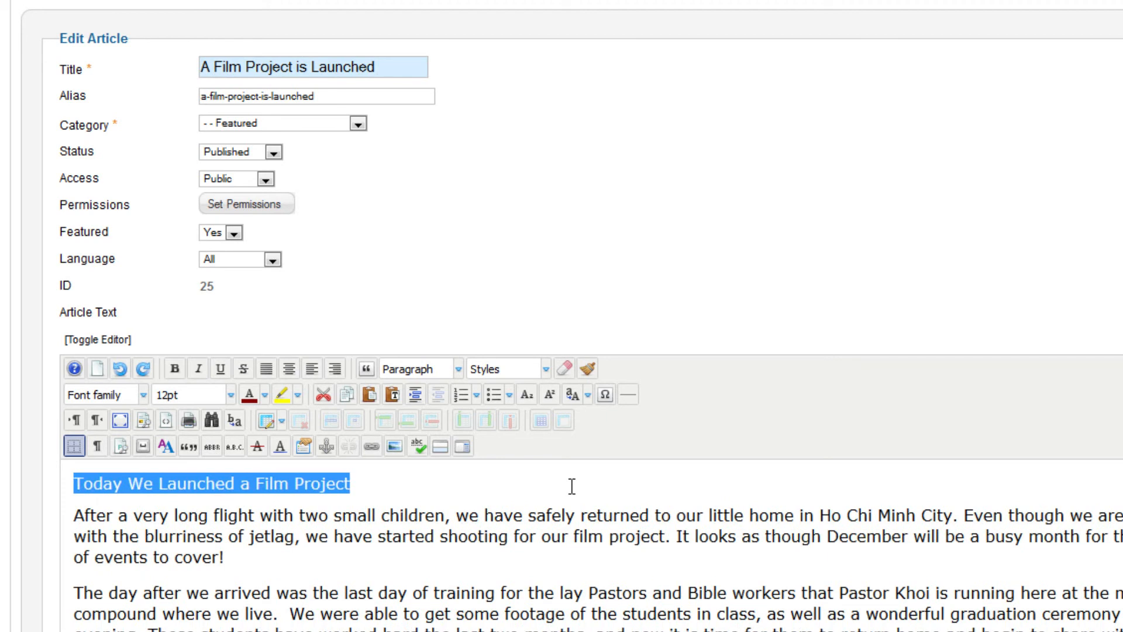
pyautogui.click(357, 484)
pyautogui.moveTo(351, 484); pyautogui.dragTo(71, 483)
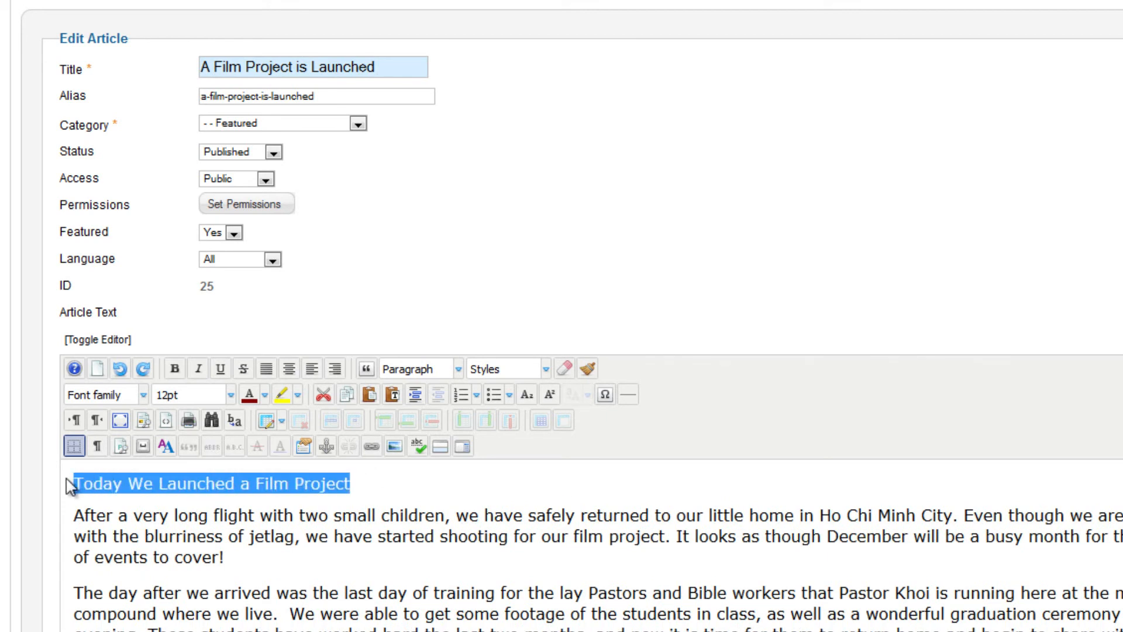
pyautogui.click(563, 370)
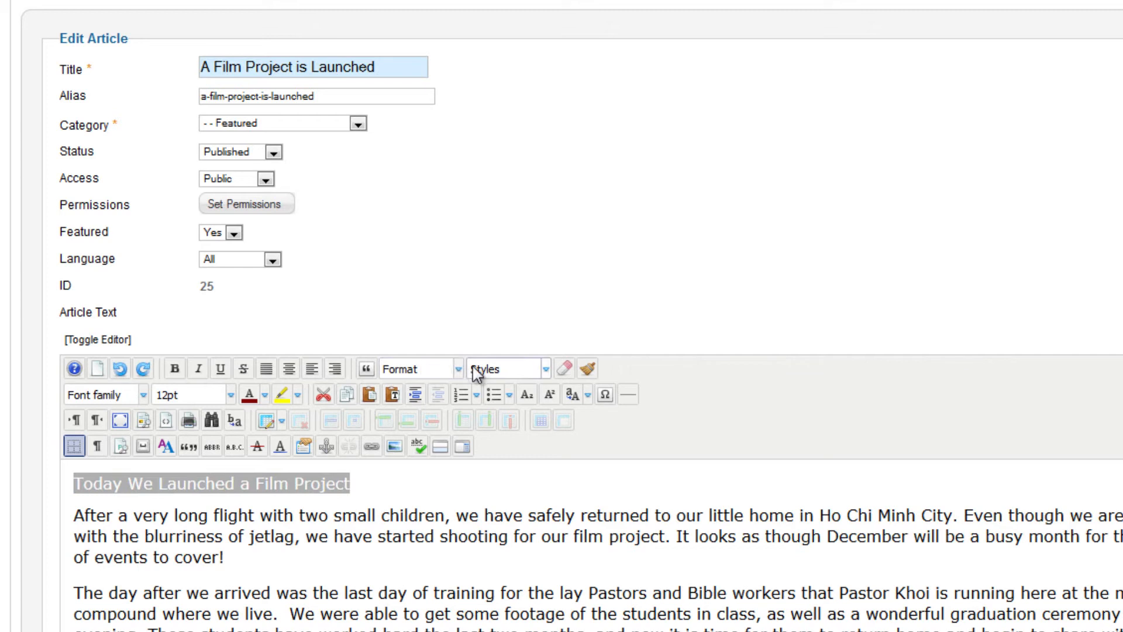
# Format the "Today We Launched a Film Project" line as Heading 1 and reload the public site to check it
pyautogui.click(459, 369)
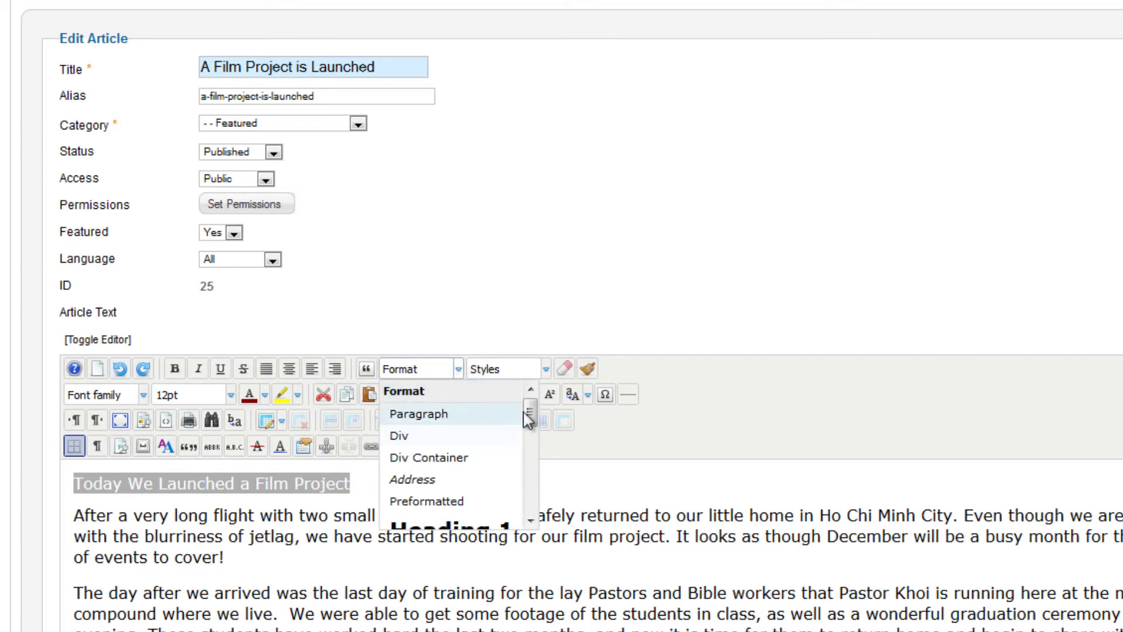
pyautogui.moveTo(528, 409); pyautogui.dragTo(535, 442)
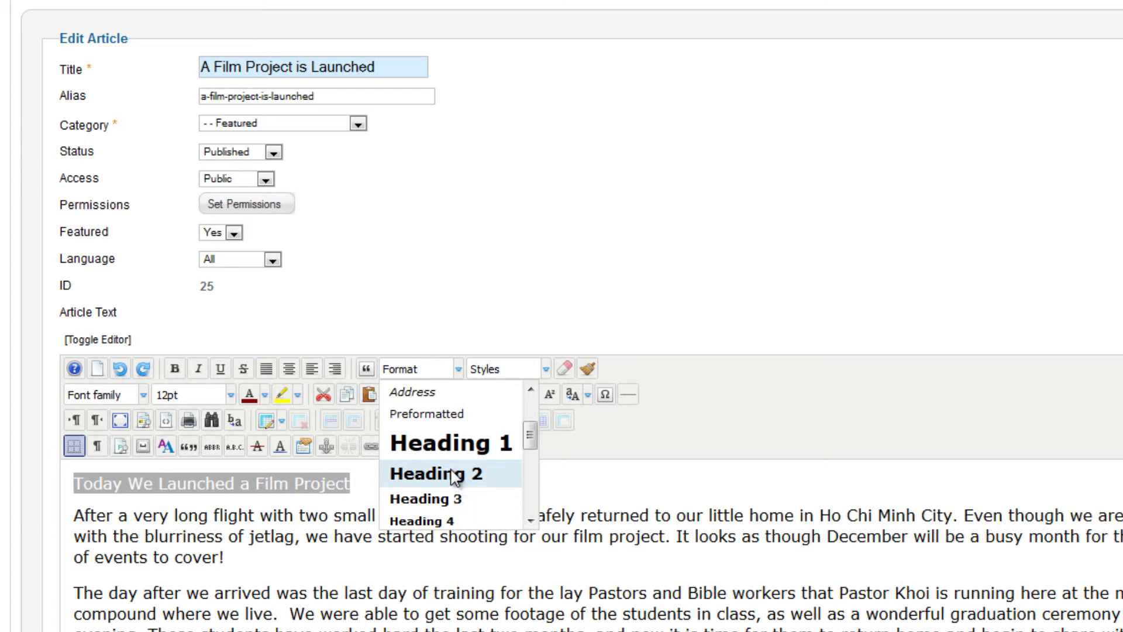
pyautogui.click(478, 450)
pyautogui.click(602, 495)
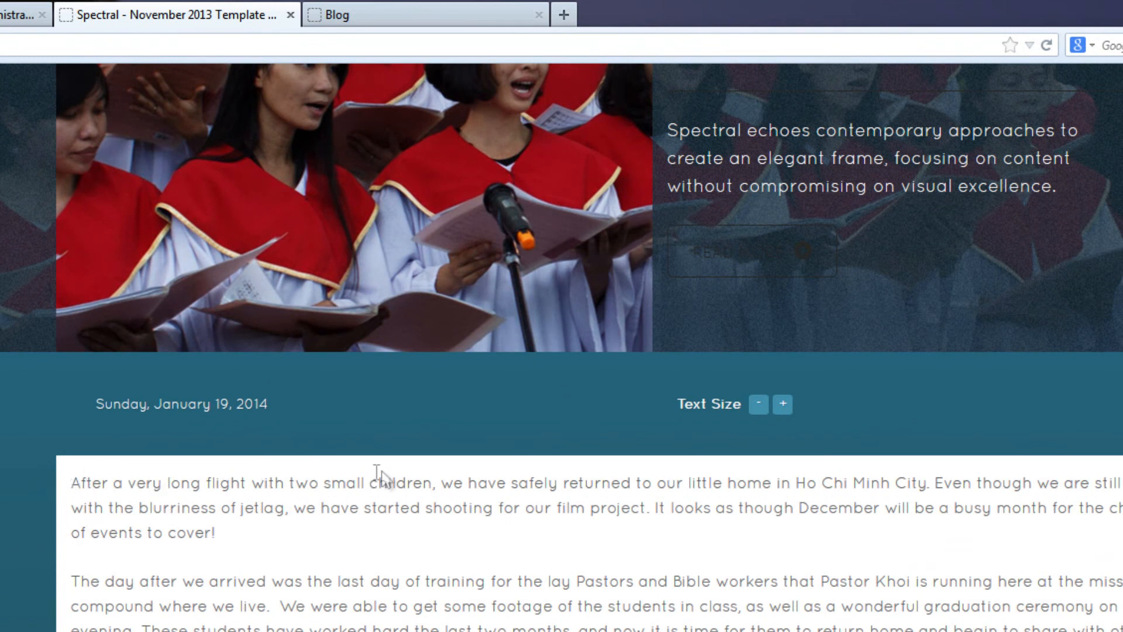
pyautogui.click(1045, 45)
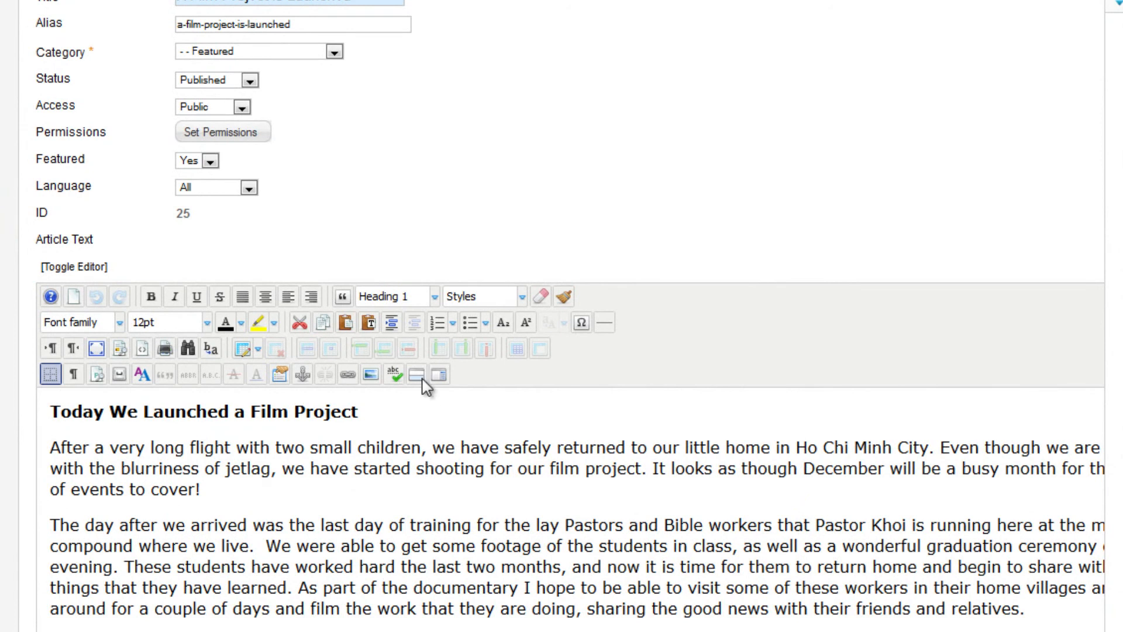
# Change the "Today We Launched a Film Project" line to Heading 2
pyautogui.moveTo(365, 411); pyautogui.dragTo(50, 411)
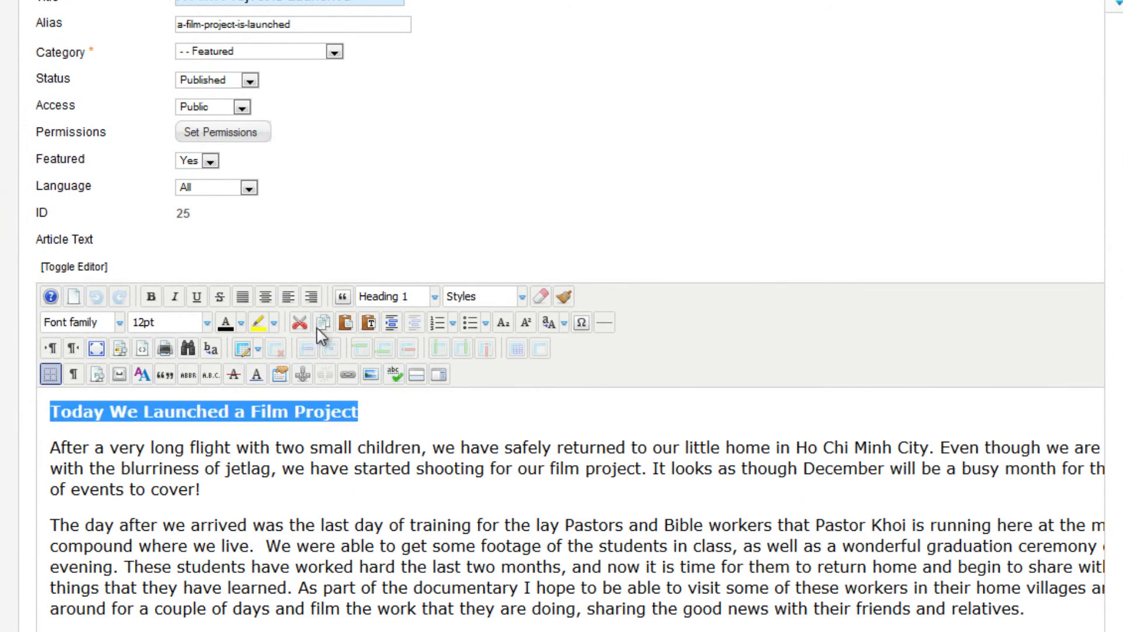
pyautogui.click(434, 297)
pyautogui.click(434, 402)
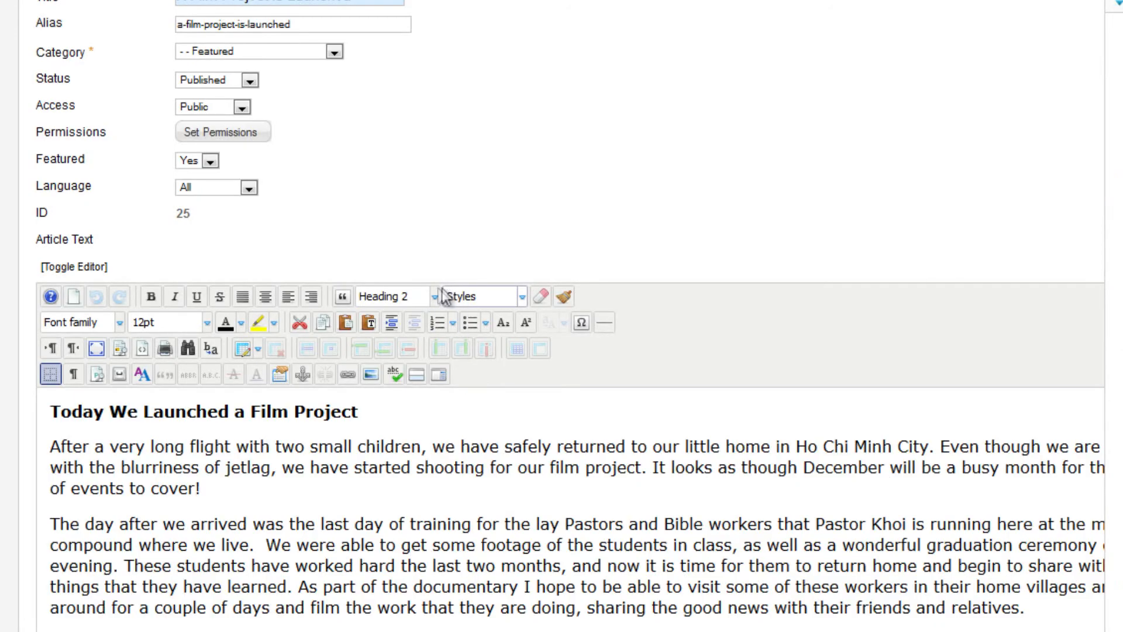
# Examine the paragraph and heading formats available for the line, and compare them with its manual font and size settings
pyautogui.click(435, 296)
pyautogui.click(506, 364)
pyautogui.moveTo(508, 357)
pyautogui.mouseDown()
pyautogui.moveTo(506, 382)
pyautogui.moveTo(511, 336)
pyautogui.mouseUp()
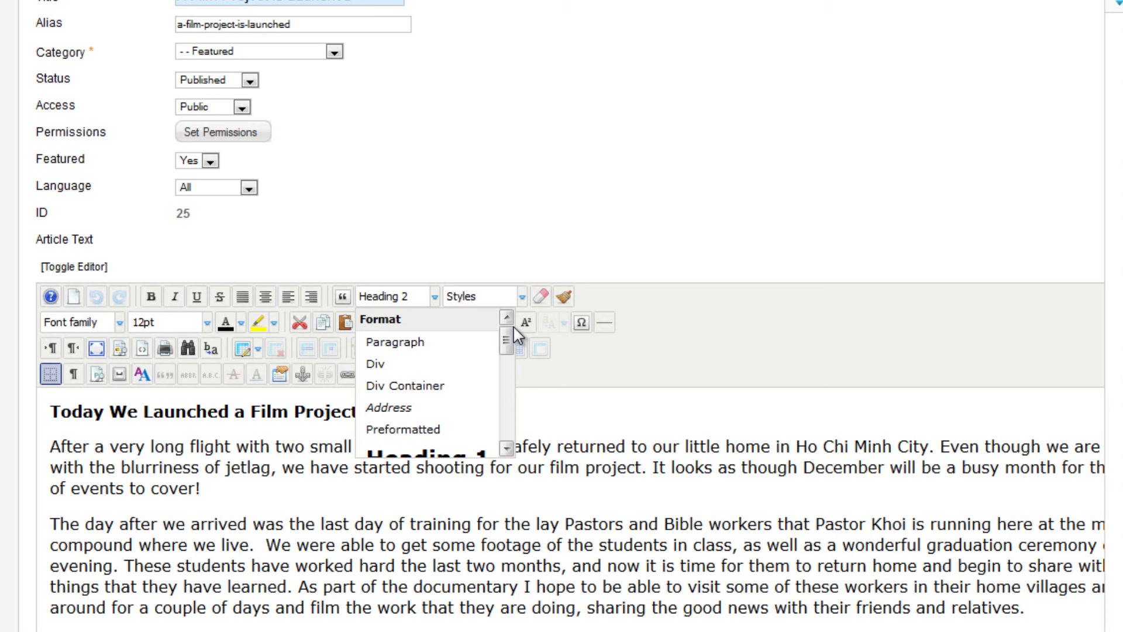
pyautogui.moveTo(513, 329); pyautogui.dragTo(507, 358)
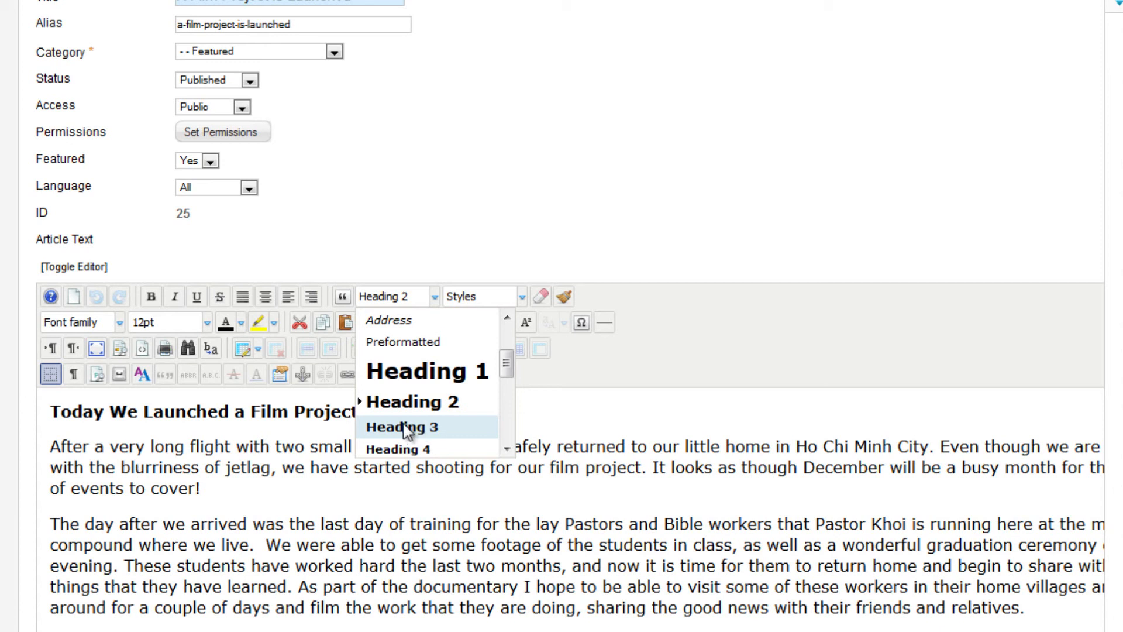
pyautogui.click(414, 408)
pyautogui.moveTo(368, 412); pyautogui.dragTo(49, 412)
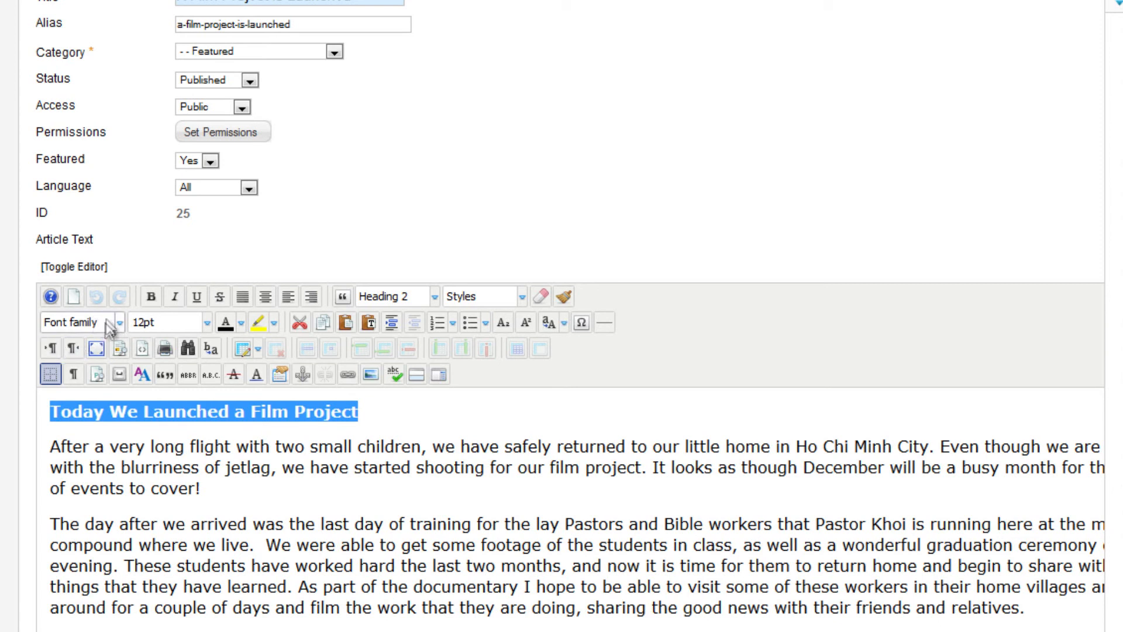
pyautogui.click(483, 416)
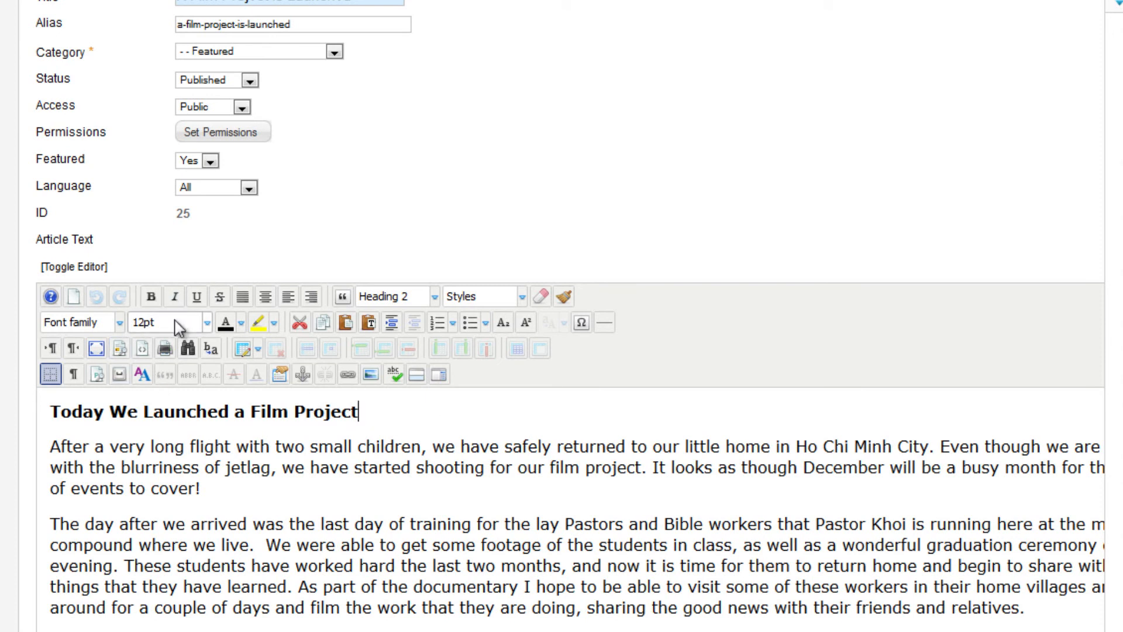
pyautogui.moveTo(387, 414); pyautogui.dragTo(20, 409)
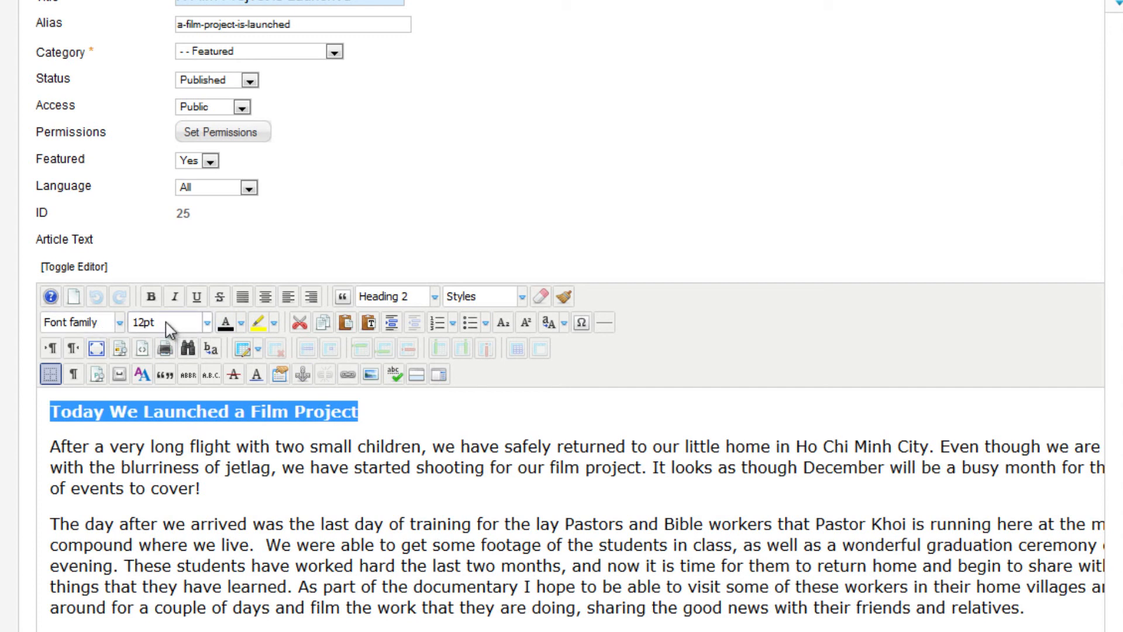
pyautogui.click(500, 415)
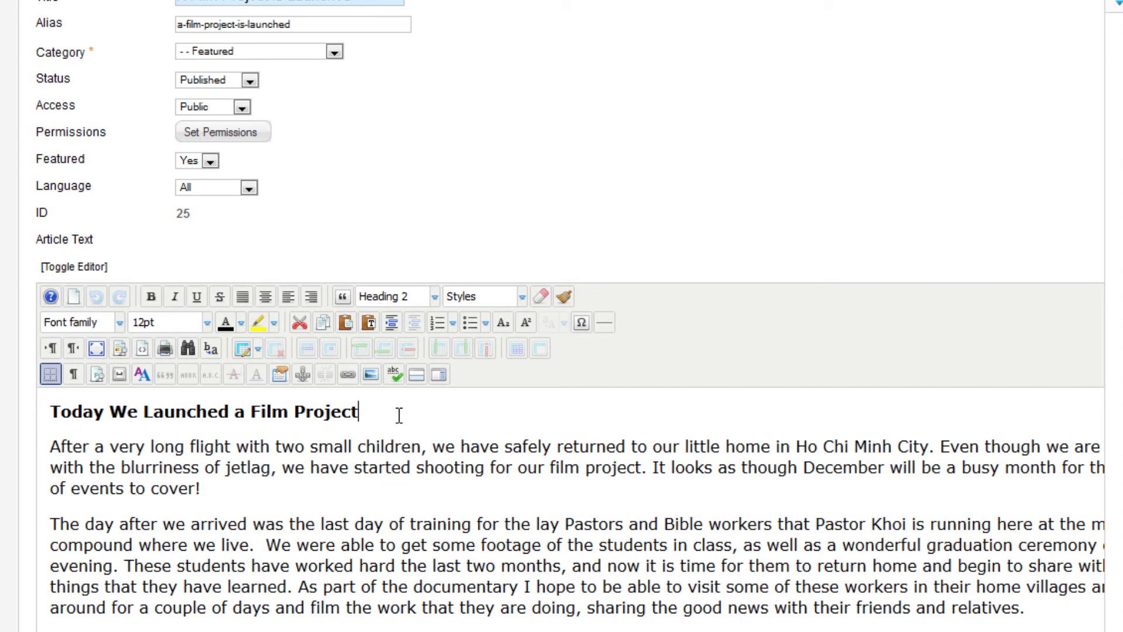
pyautogui.click(431, 296)
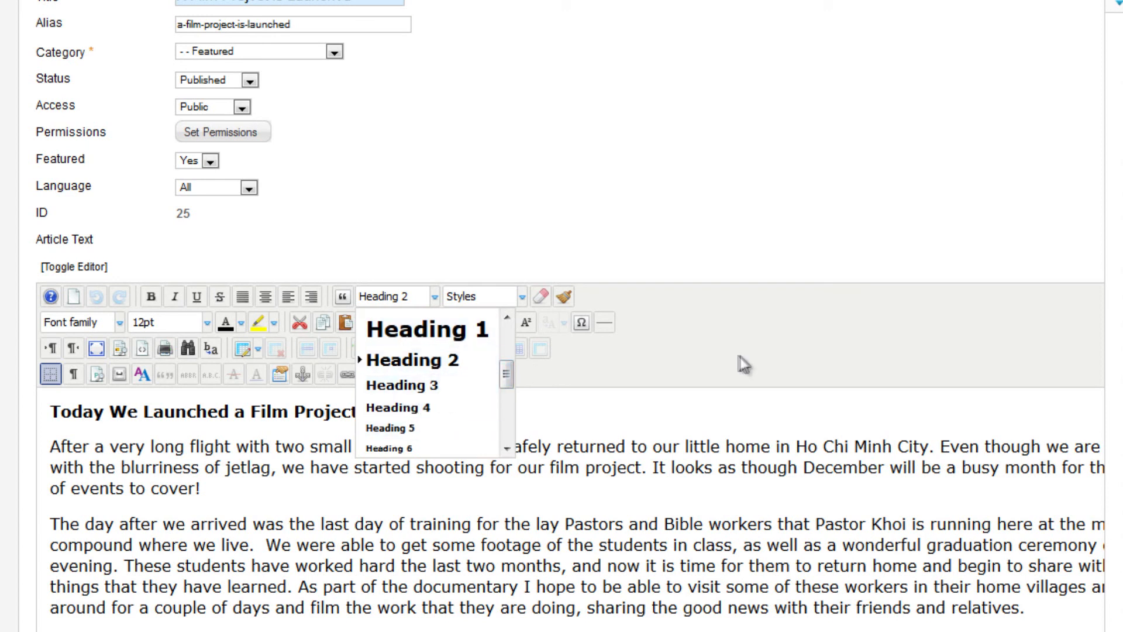
pyautogui.click(716, 348)
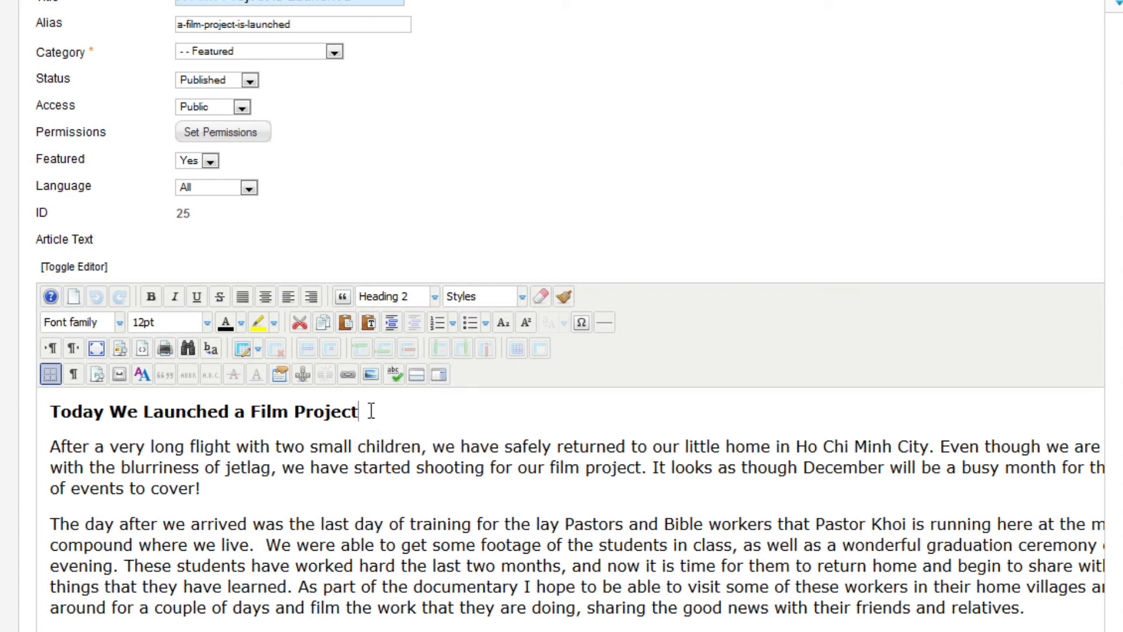
# Delete the "Today We Launched a Film Project" line from the article, and save Show Title as Show in the Article Manager options
pyautogui.moveTo(371, 411); pyautogui.dragTo(51, 410)
pyautogui.press('Delete')
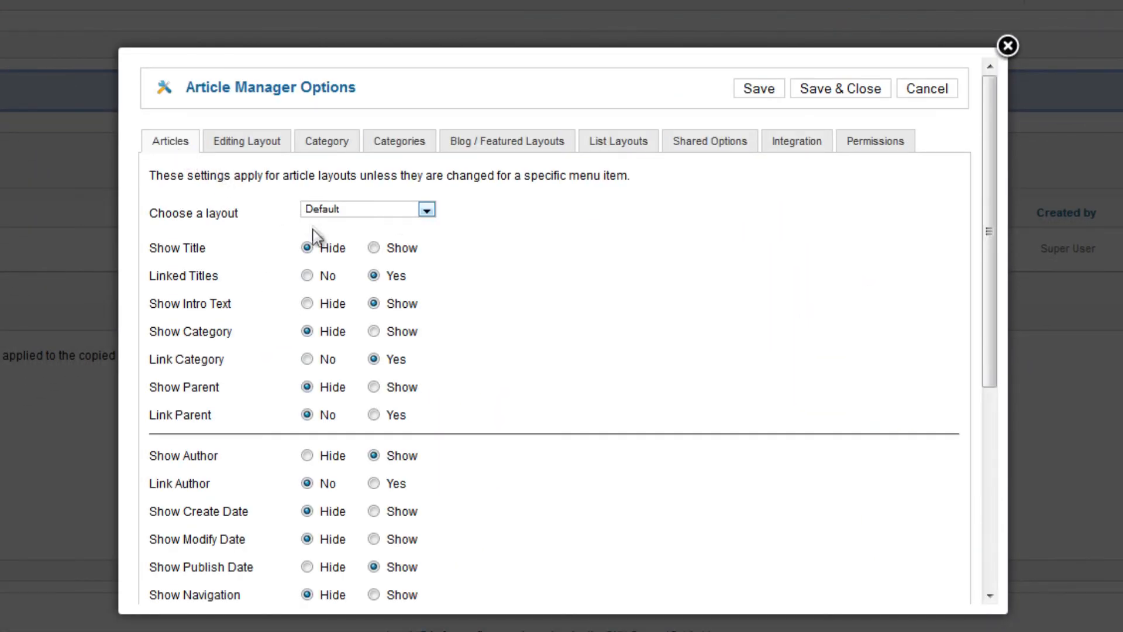
pyautogui.click(375, 249)
pyautogui.click(840, 89)
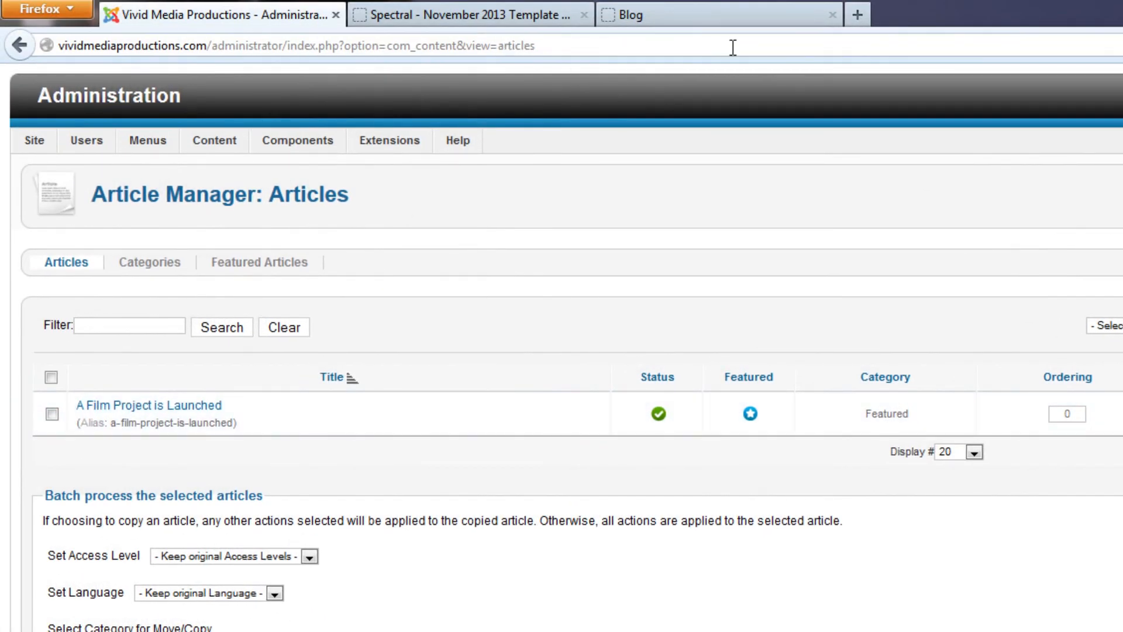
# Reload the public site and examine the article title above the text
pyautogui.click(549, 17)
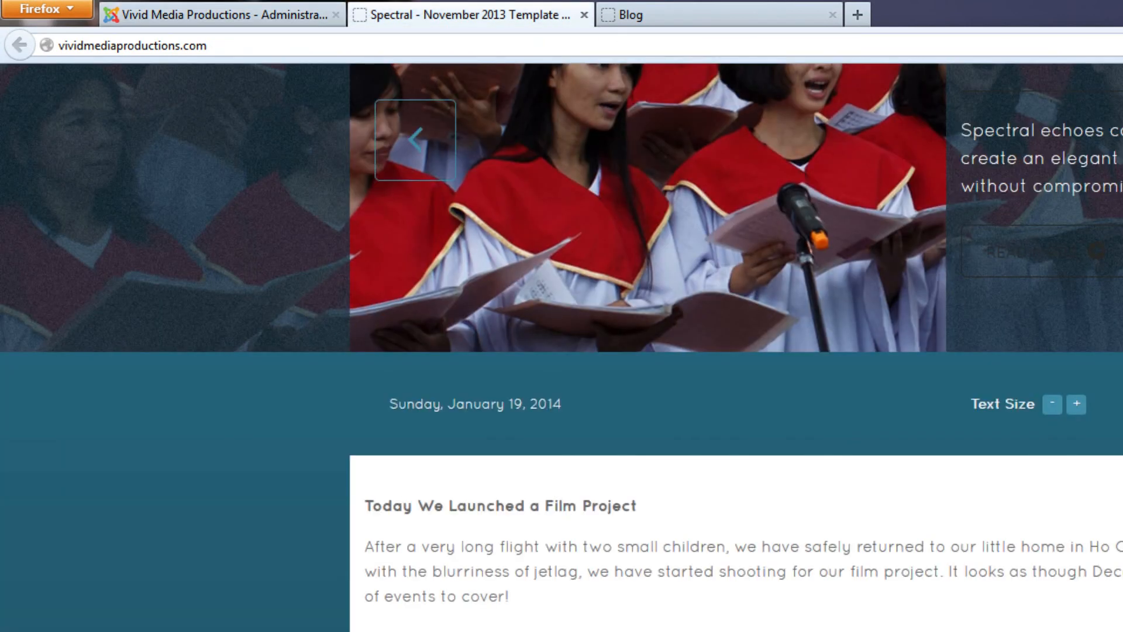
pyautogui.press('F5')
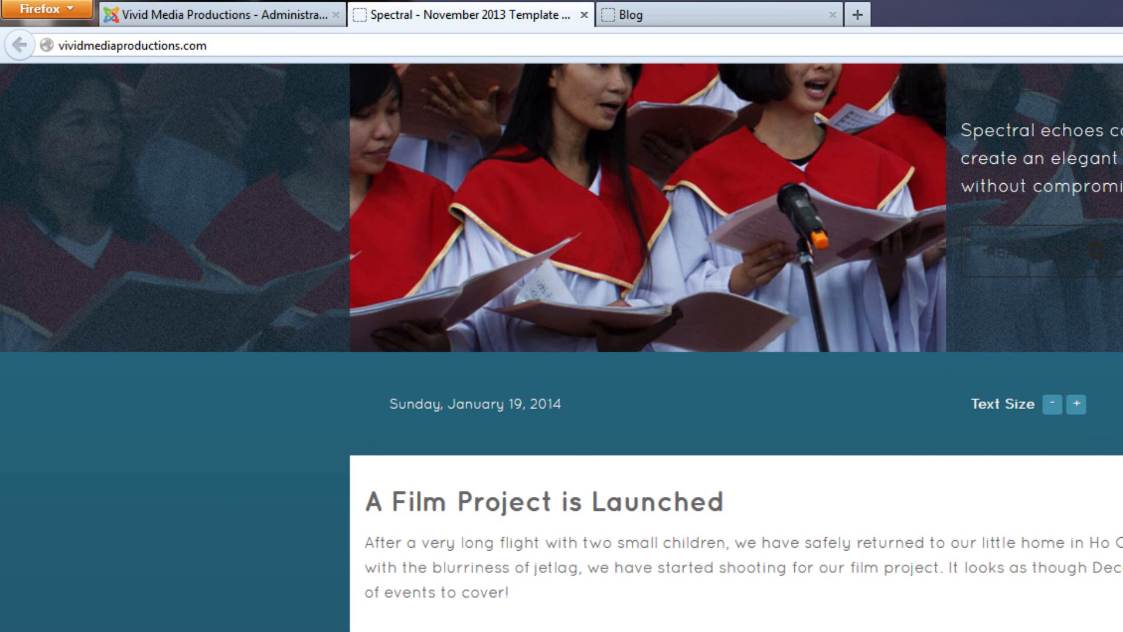
pyautogui.moveTo(714, 502); pyautogui.dragTo(365, 489)
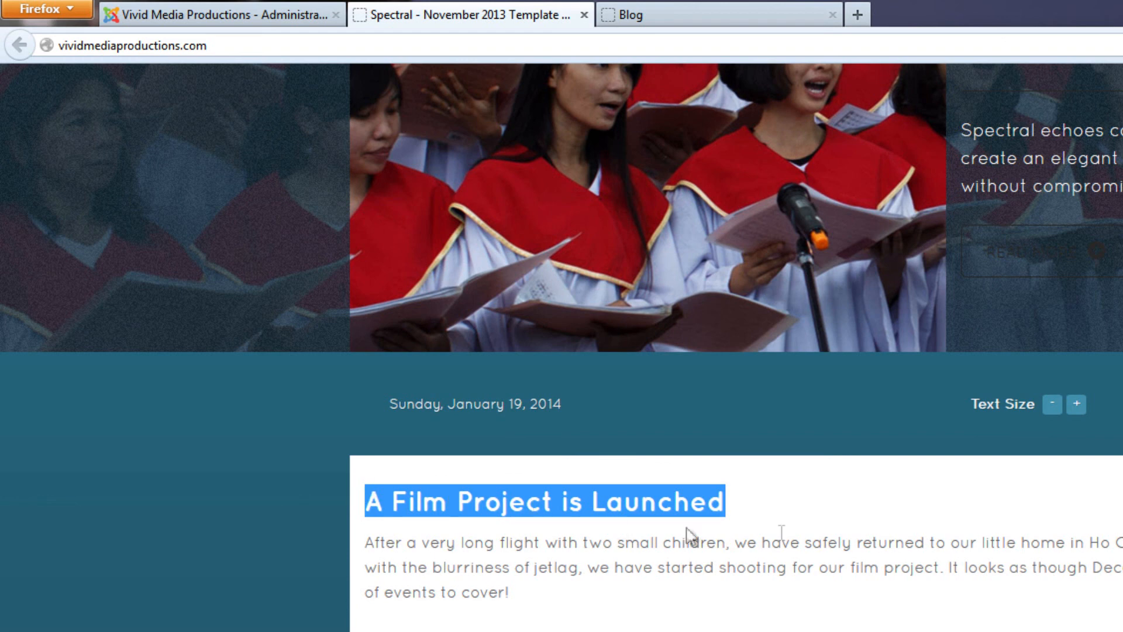
pyautogui.click(563, 541)
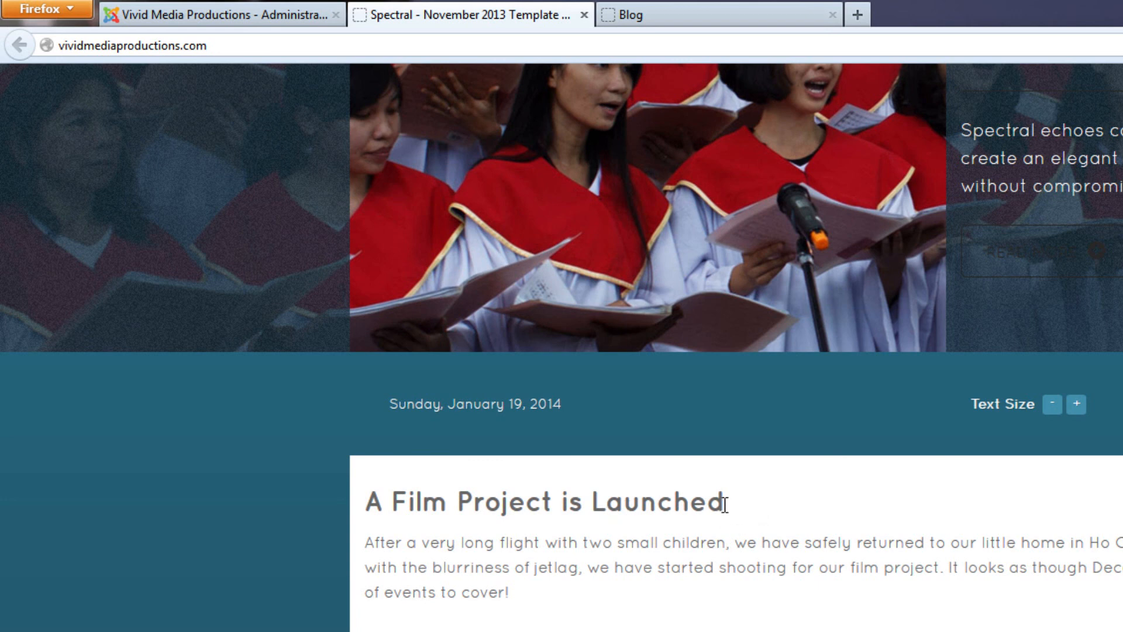
# Return to the article's edit page and bring its article text into view
pyautogui.hotkey('ctrl', 'shift', 'Tab')
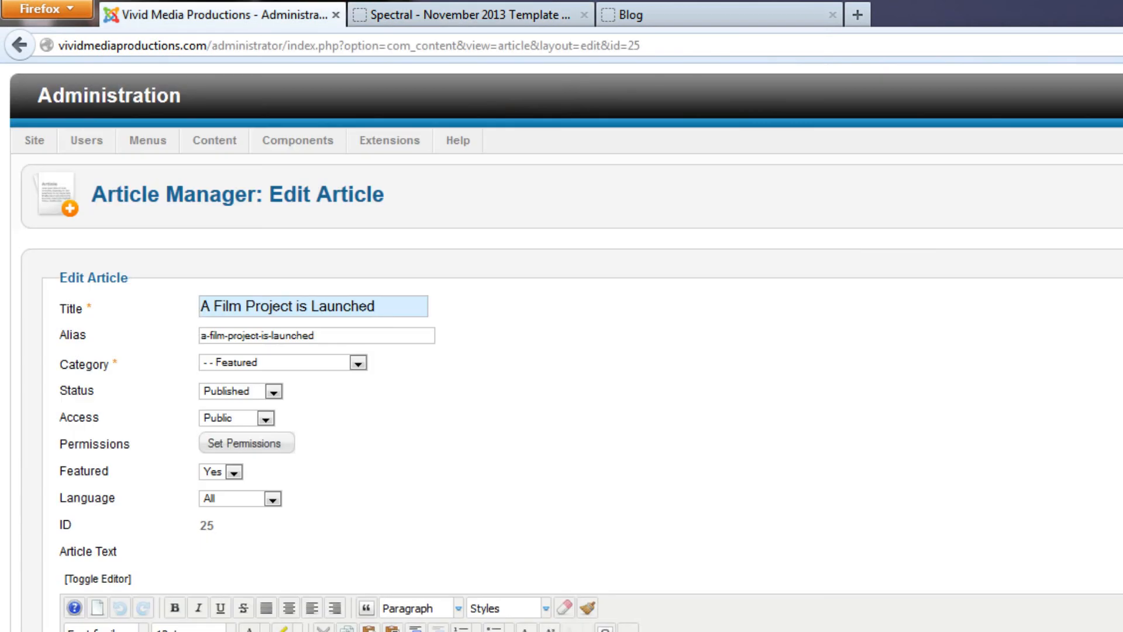
pyautogui.scroll(-5, 1114, 480)
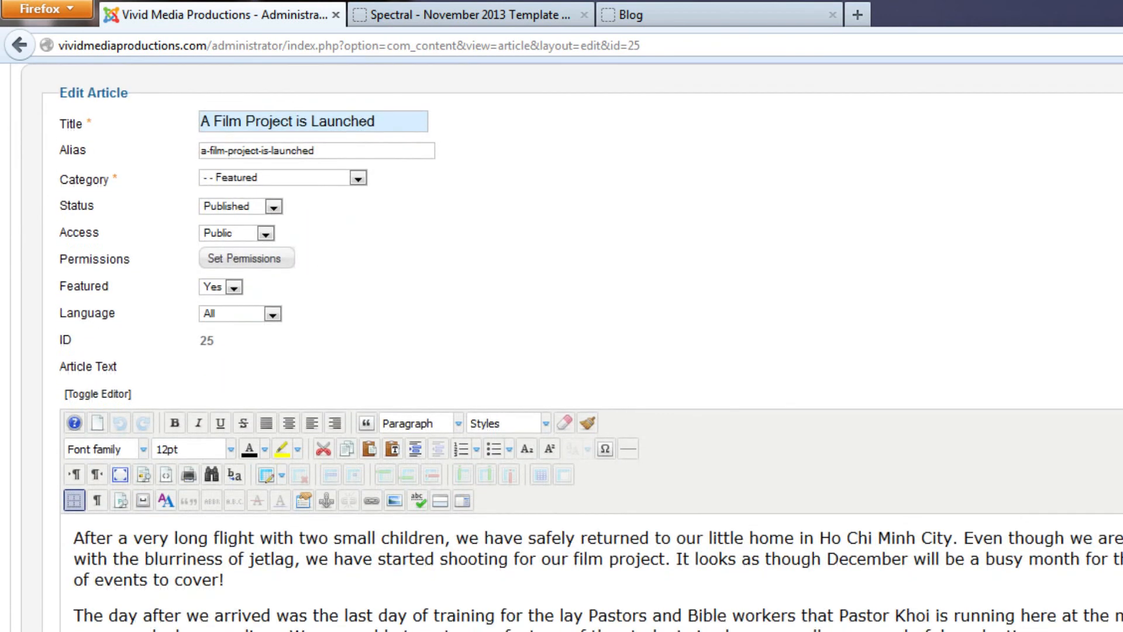